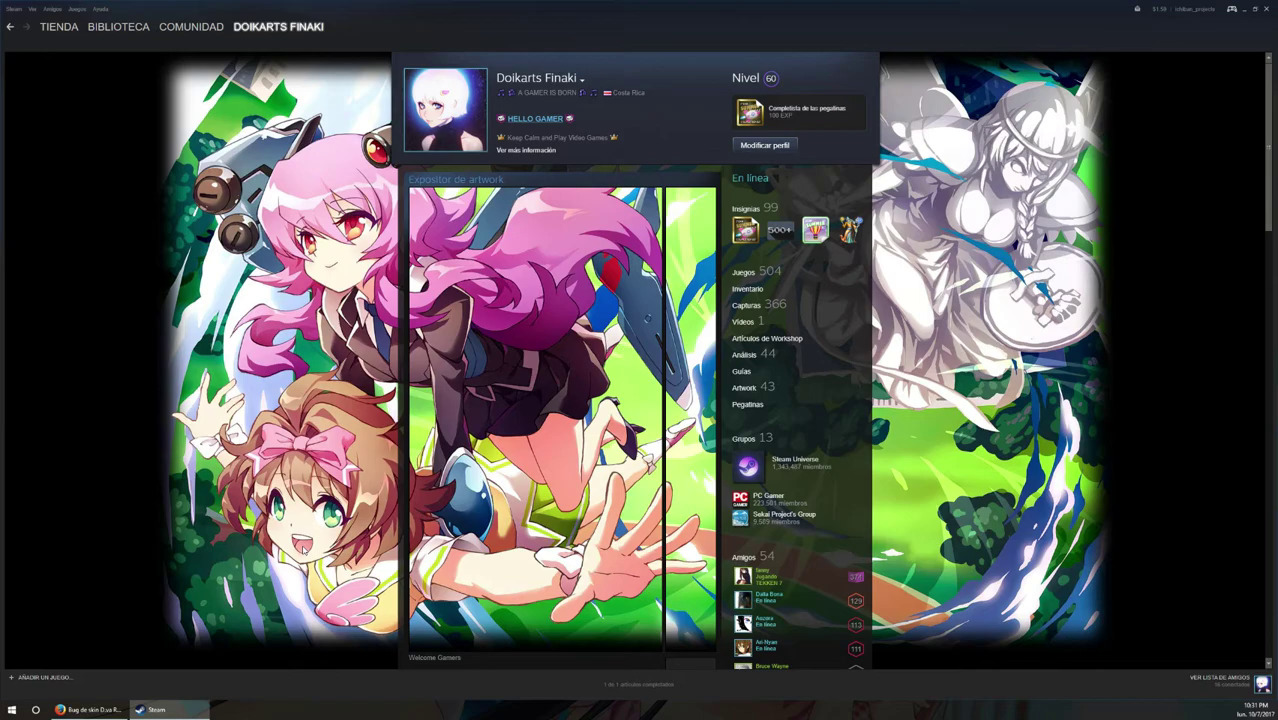
pyautogui.scroll(-1, 304, 549)
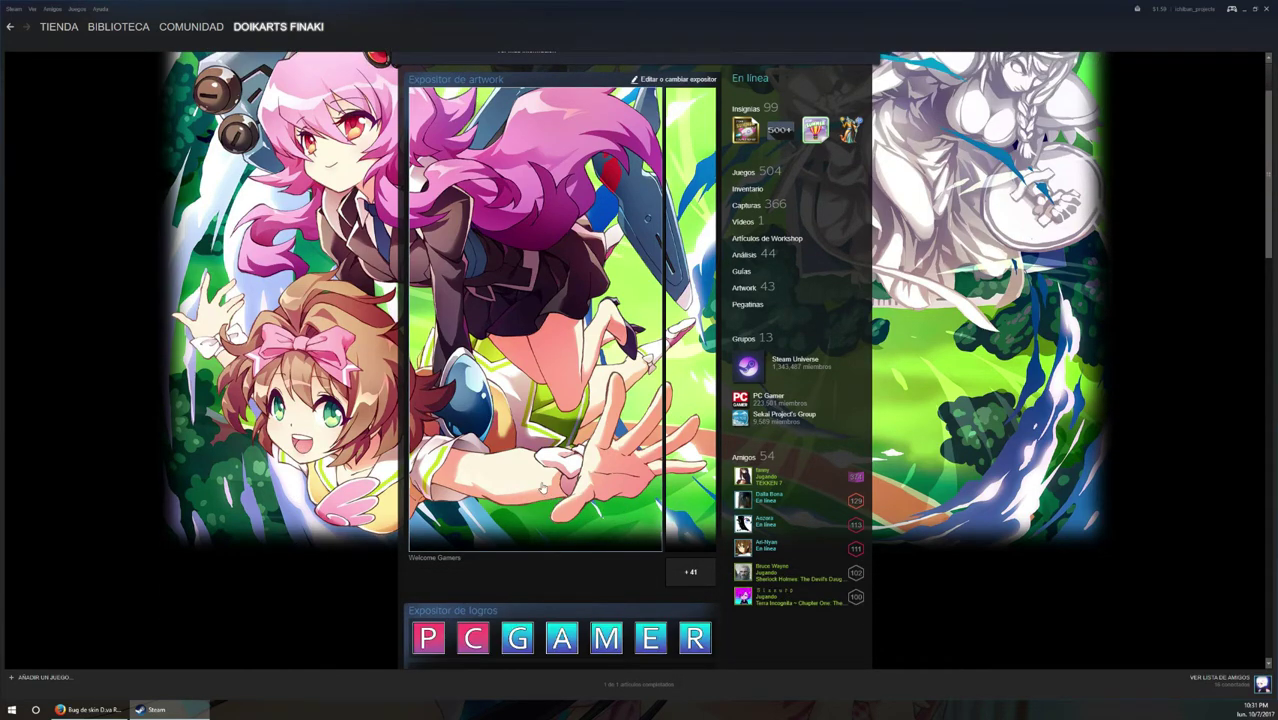
pyautogui.scroll(1, 531, 502)
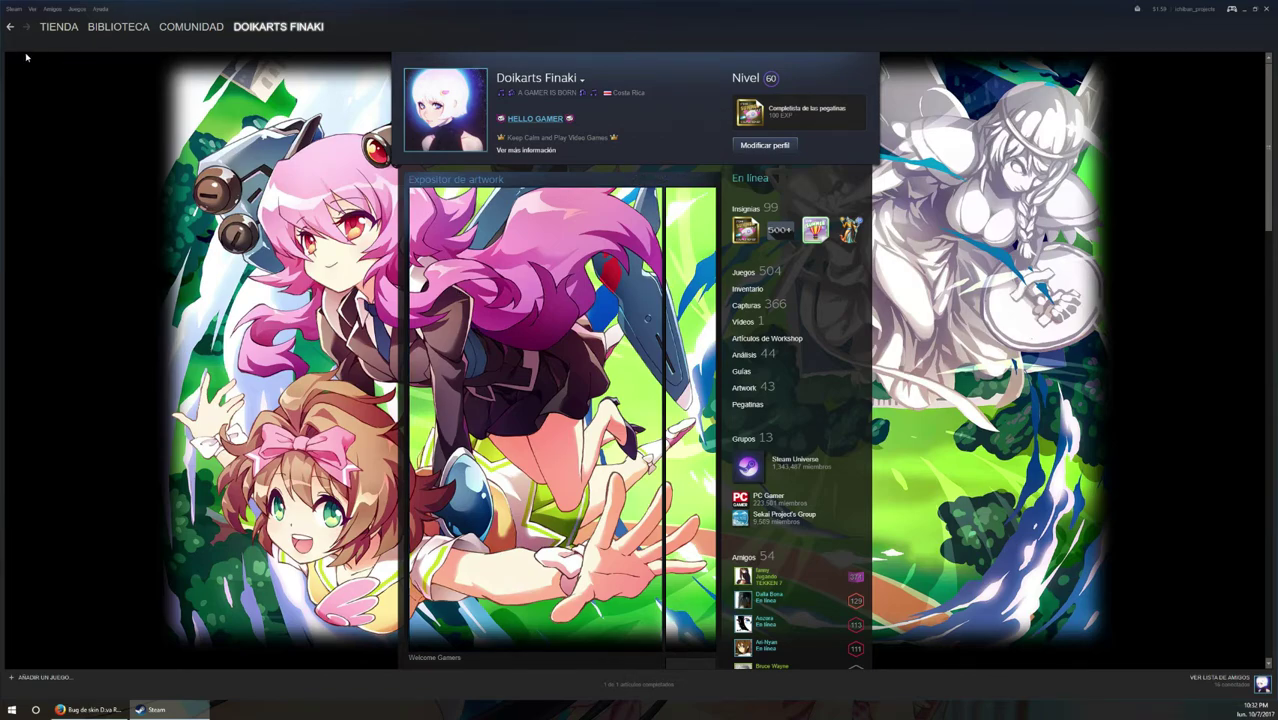
# Start the games backup and restore wizard and choose to make a backup of installed programs.
pyautogui.click(14, 8)
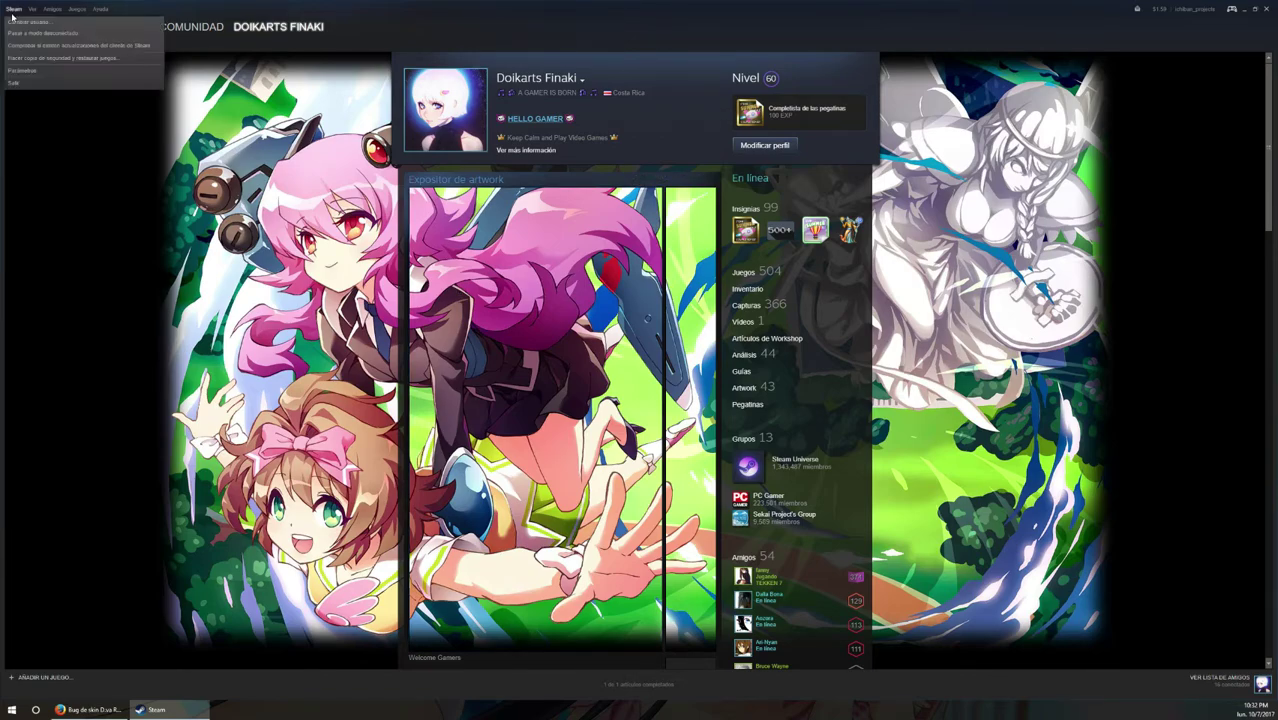
pyautogui.click(52, 59)
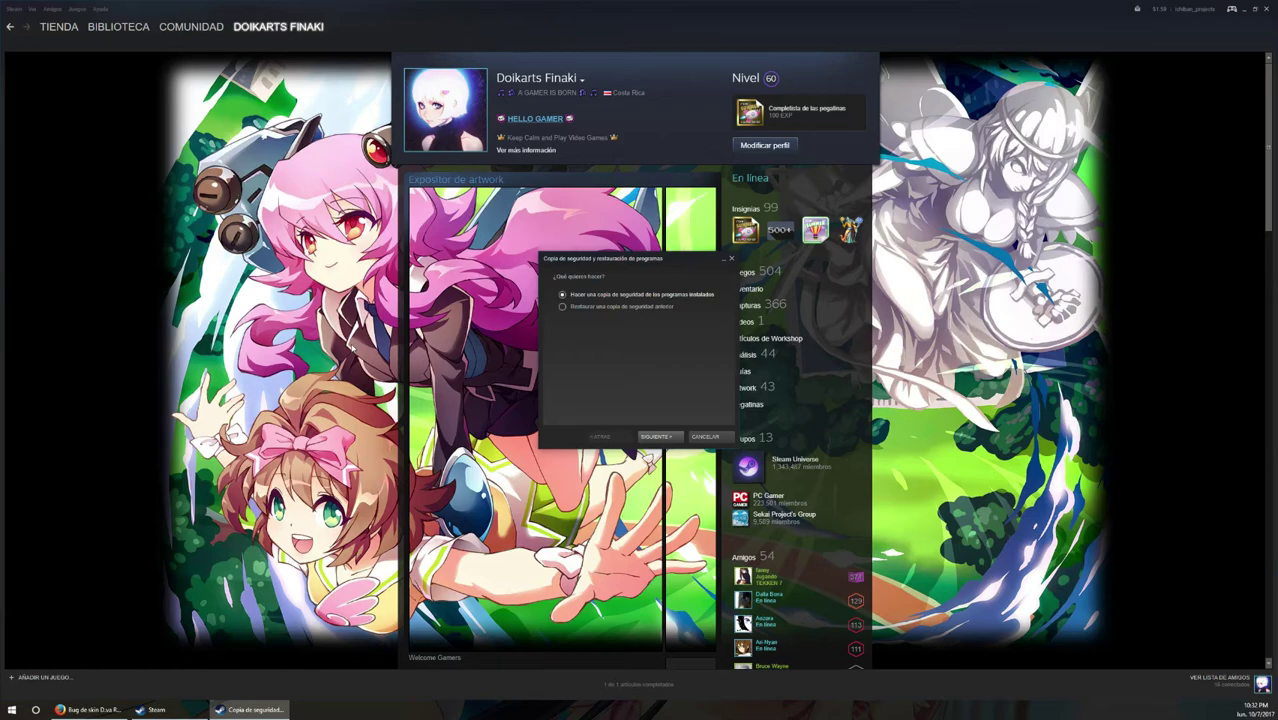
pyautogui.click(655, 439)
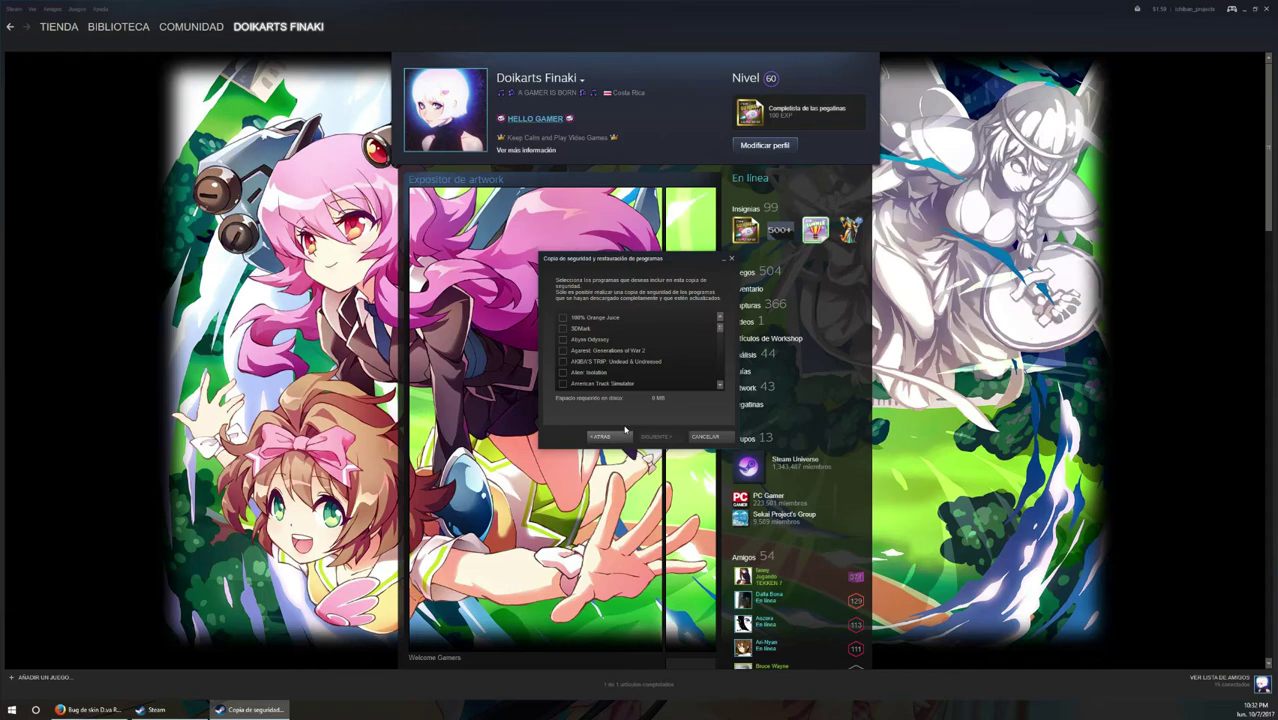
pyautogui.click(568, 362)
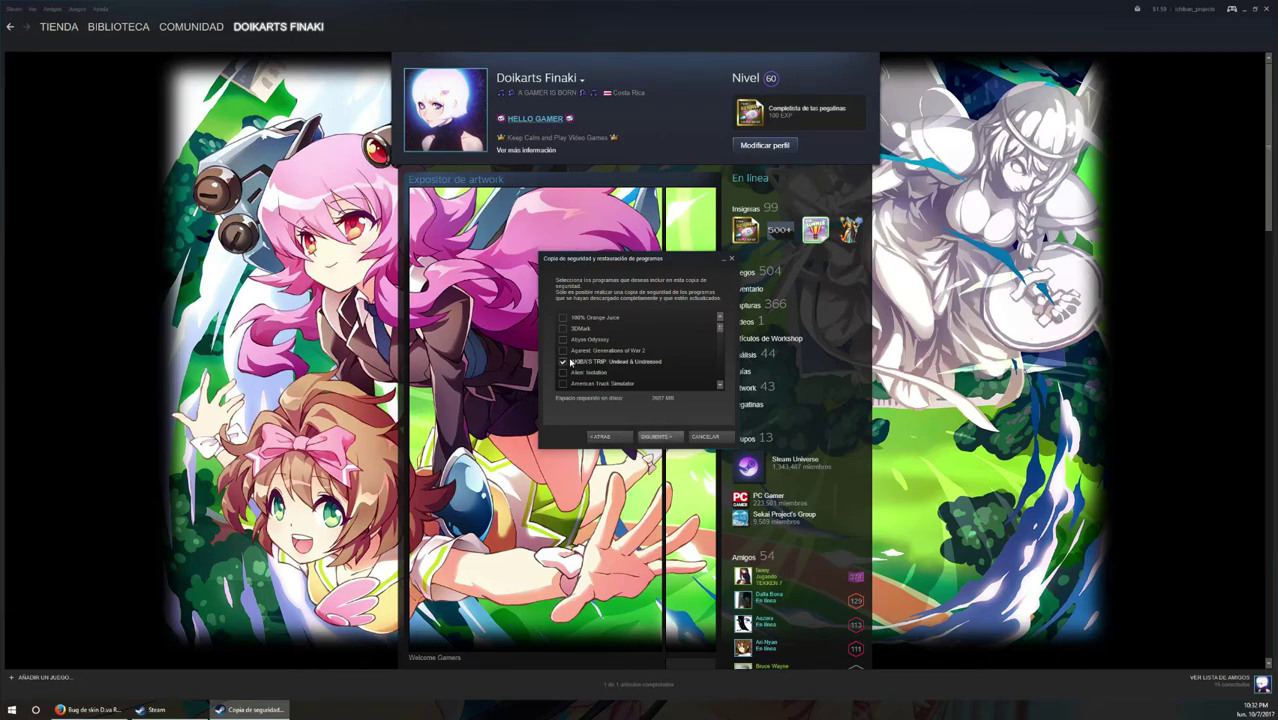
pyautogui.click(568, 362)
pyautogui.scroll(-2, 572, 364)
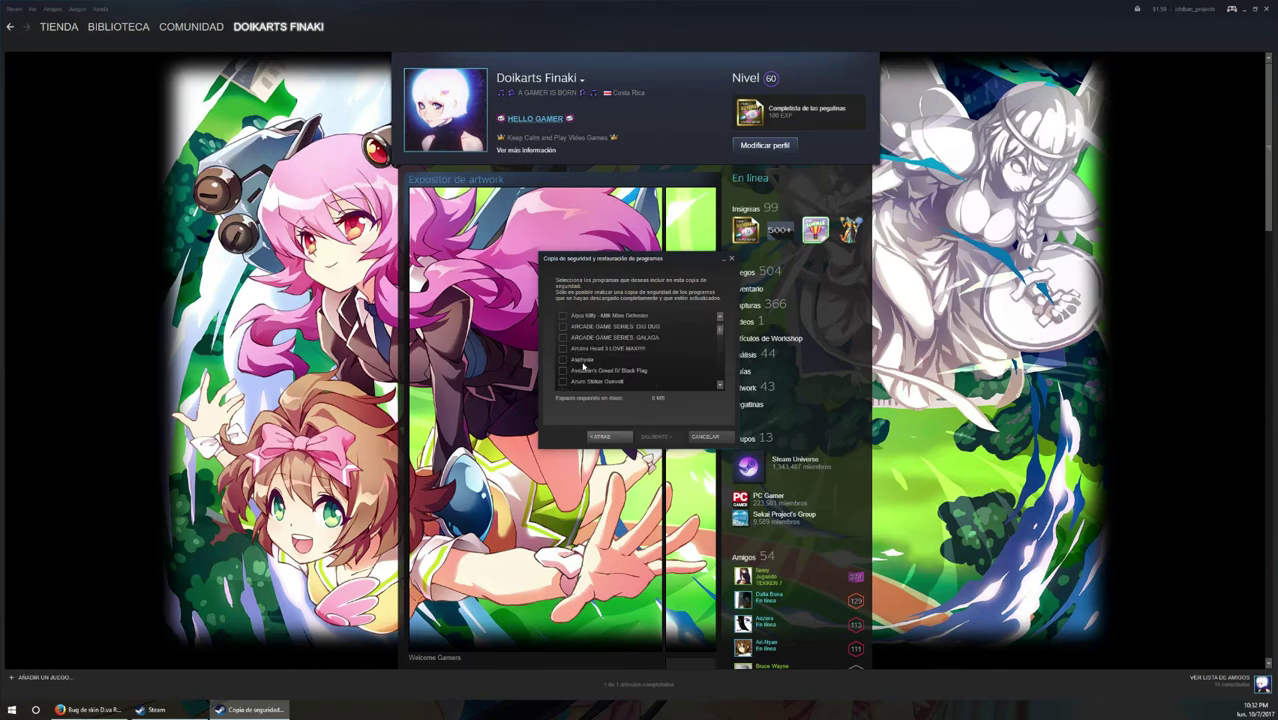
pyautogui.click(563, 330)
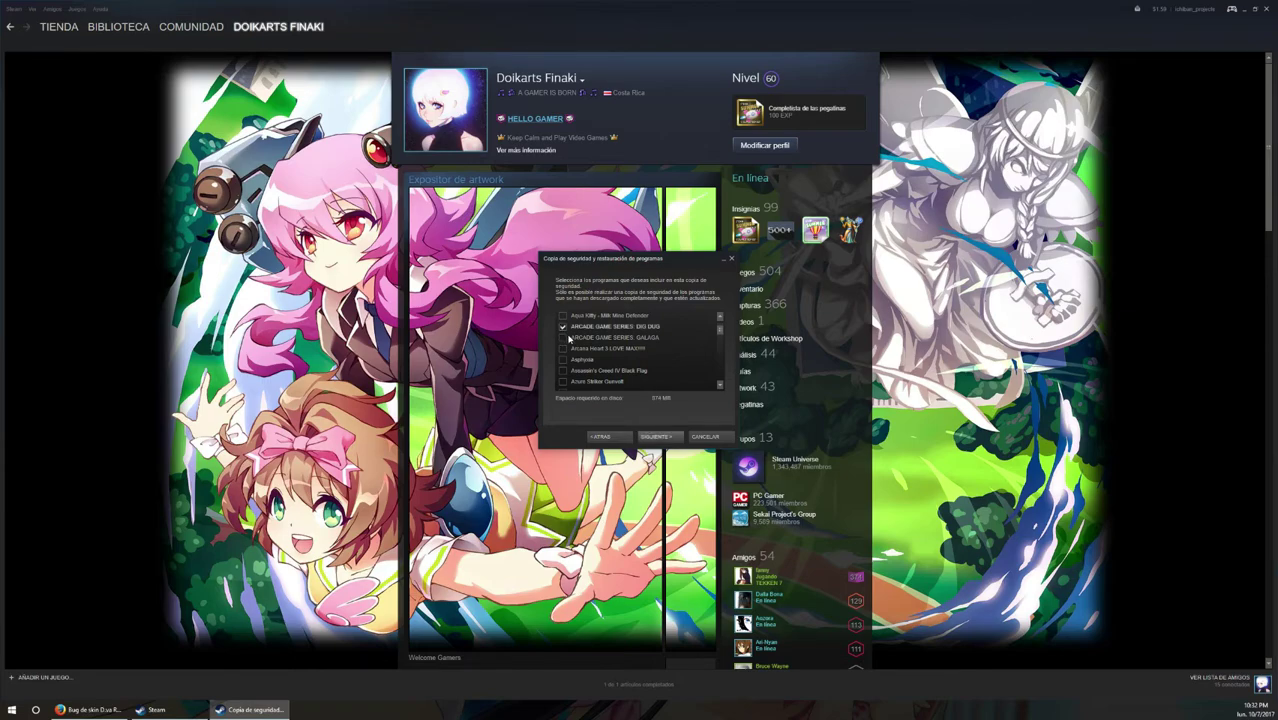
pyautogui.click(564, 328)
pyautogui.scroll(-2, 568, 345)
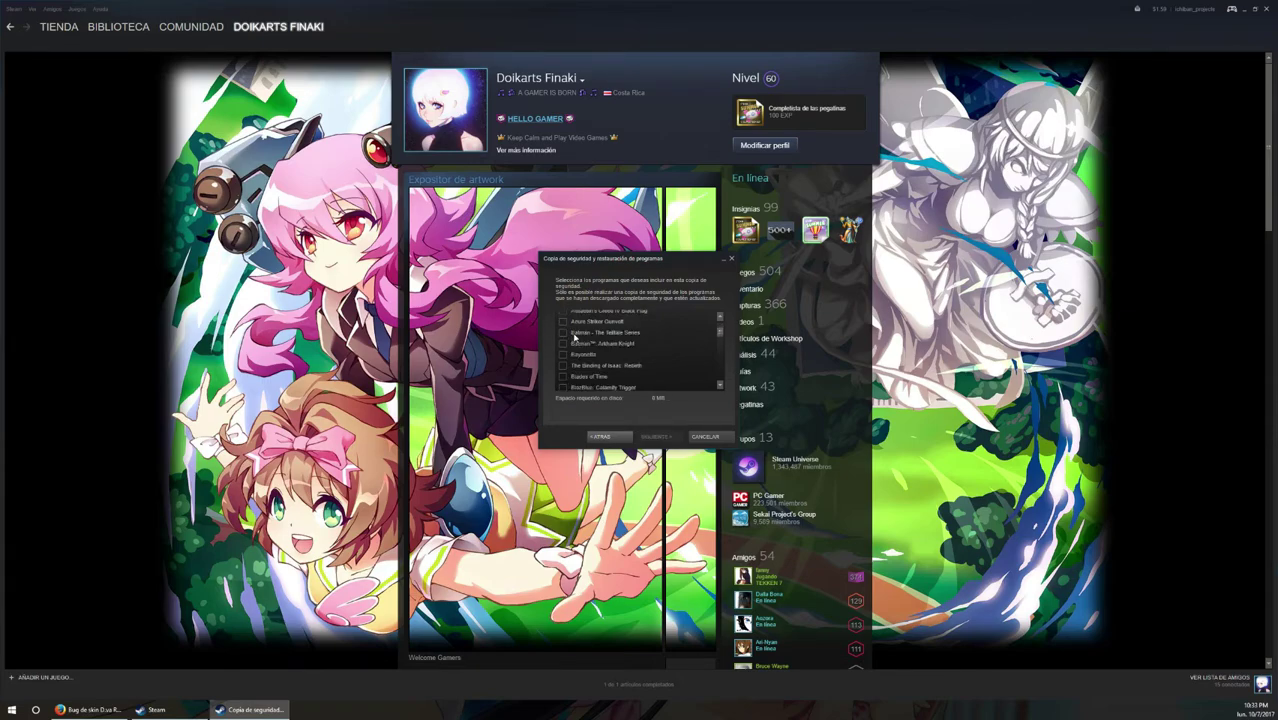
pyautogui.click(575, 349)
pyautogui.click(576, 350)
pyautogui.scroll(-3, 580, 355)
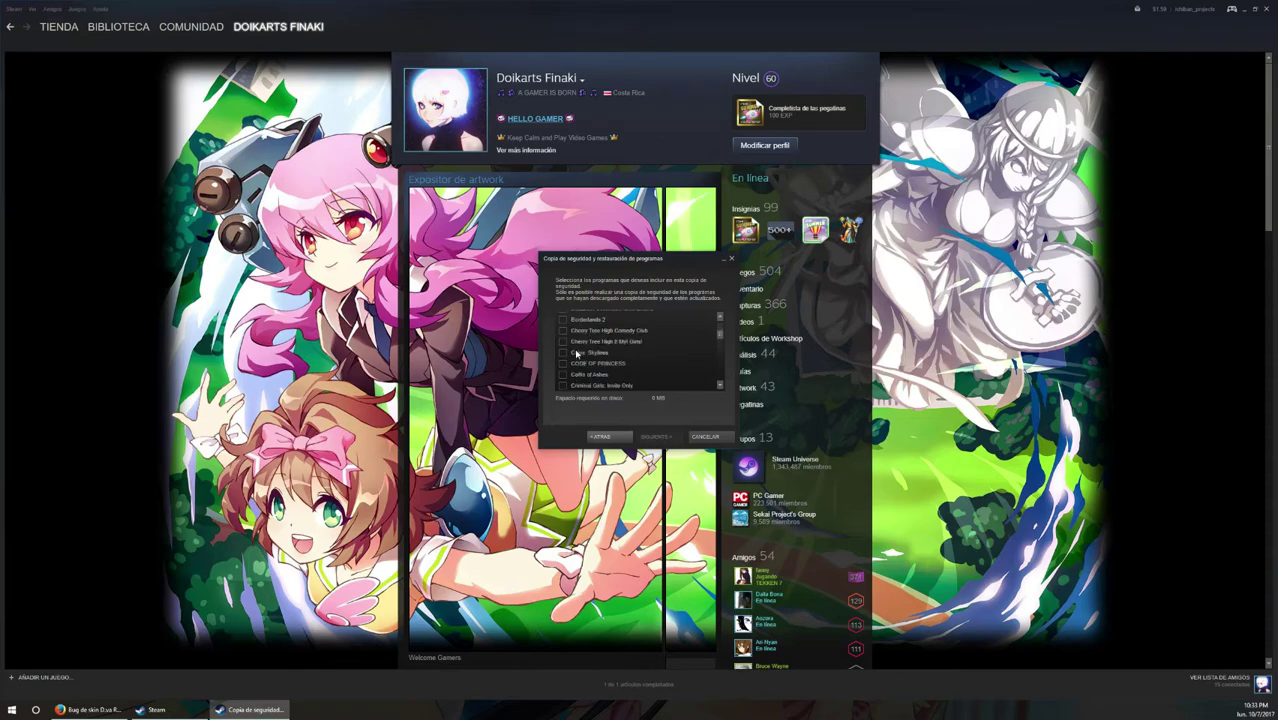
pyautogui.scroll(-3, 598, 365)
pyautogui.click(589, 362)
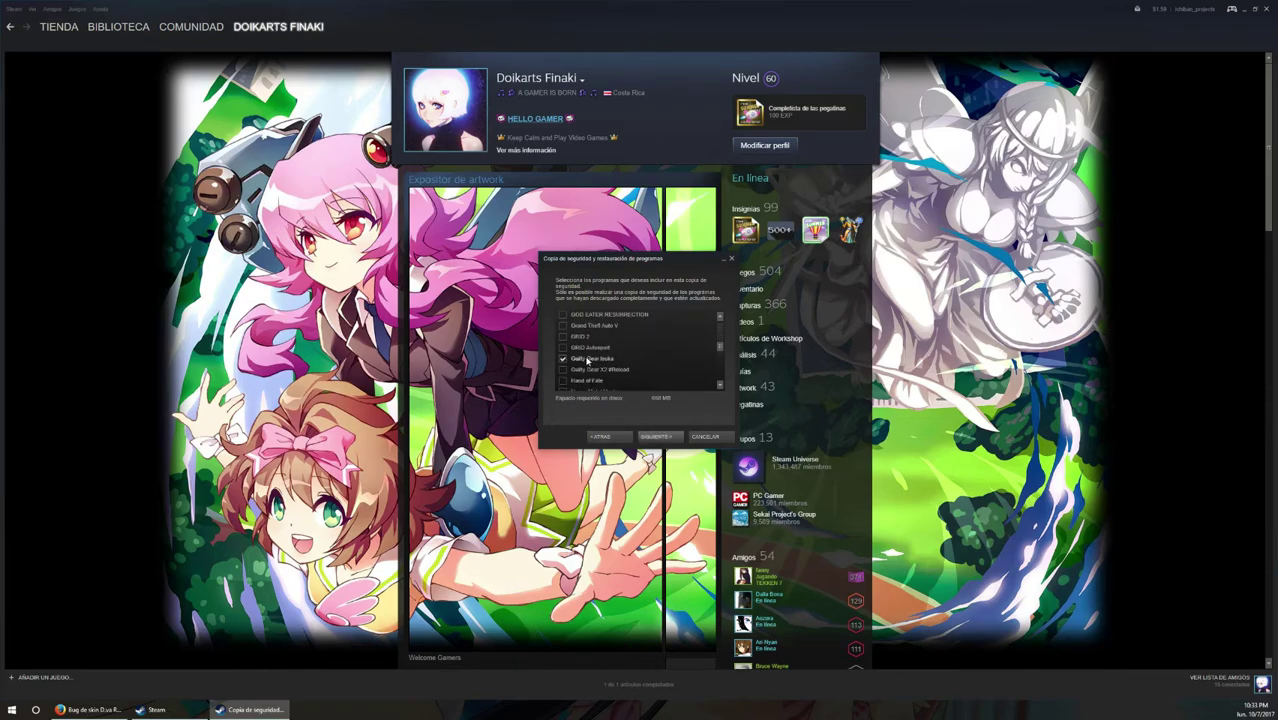
pyautogui.click(589, 361)
pyautogui.scroll(-5, 589, 361)
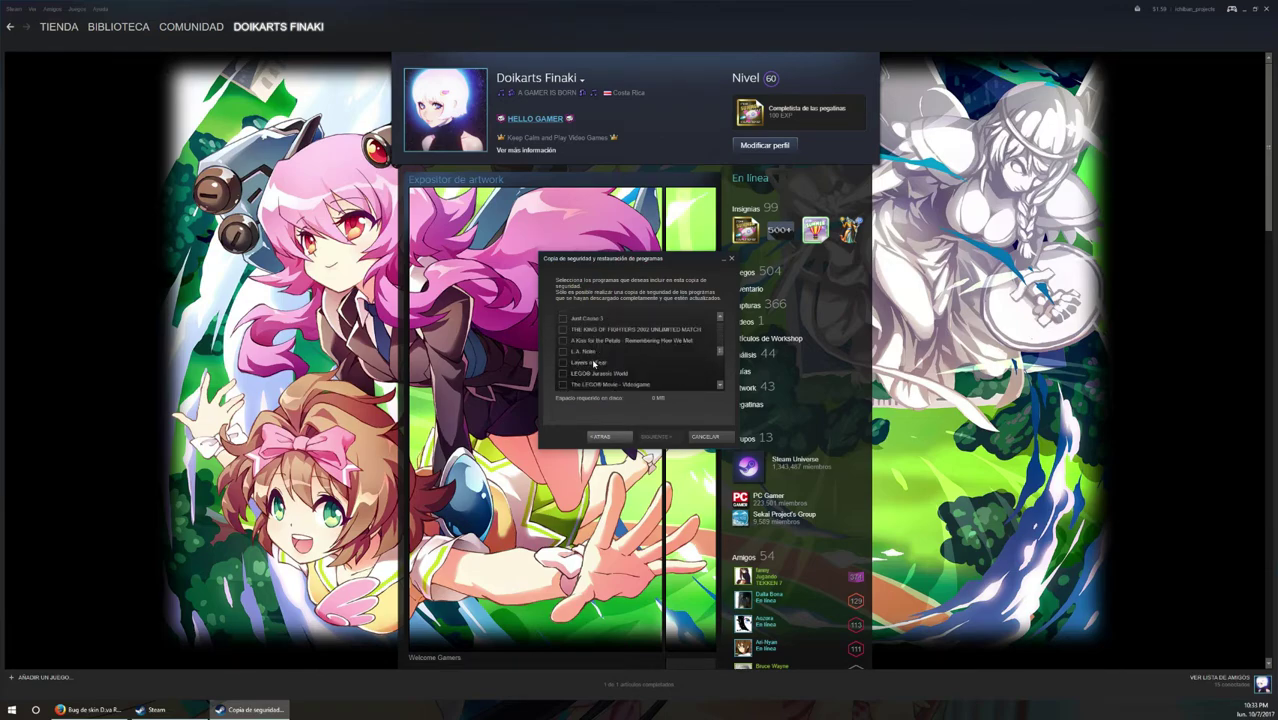
pyautogui.click(588, 352)
pyautogui.click(588, 352)
pyautogui.scroll(-2, 589, 355)
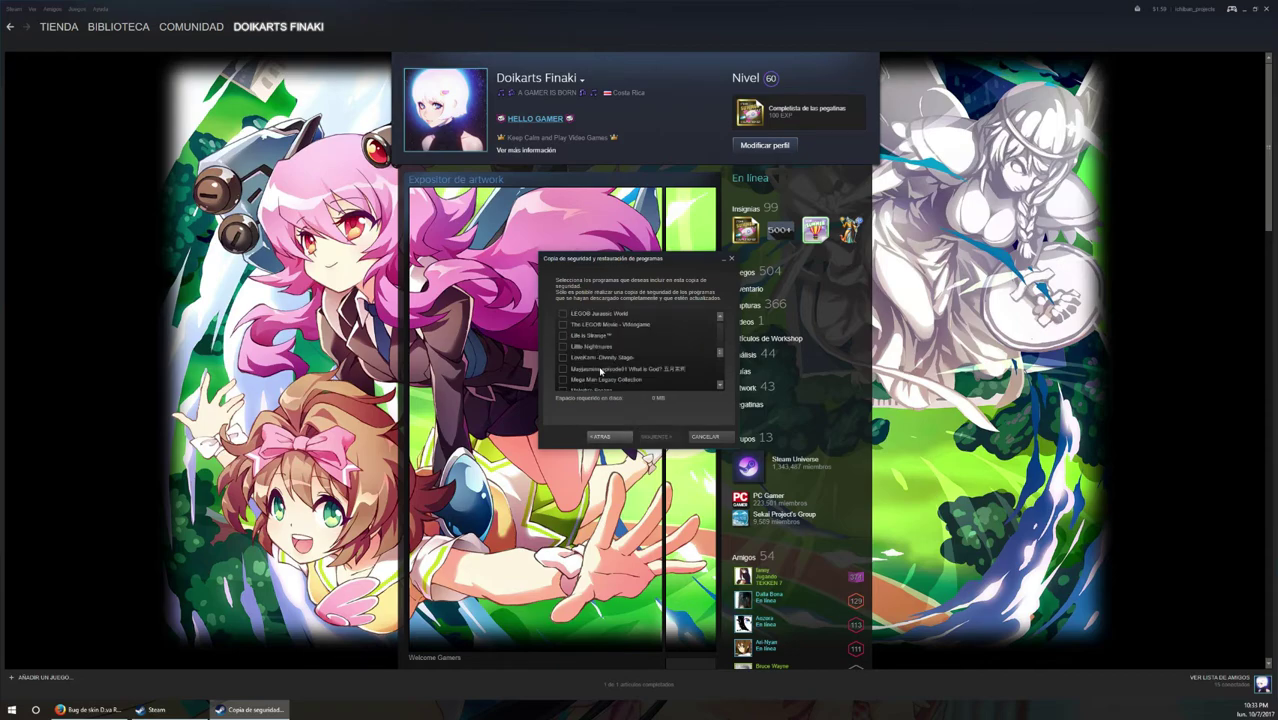
pyautogui.click(590, 349)
pyautogui.click(589, 350)
pyautogui.click(604, 358)
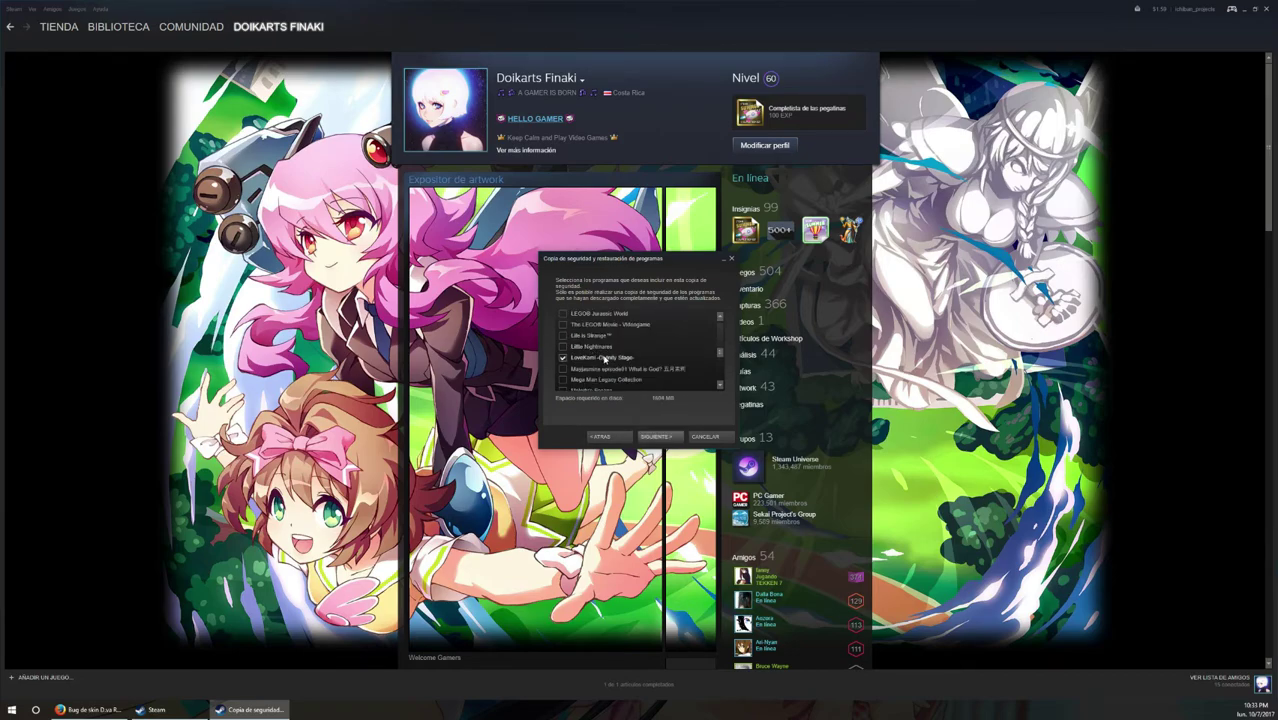
pyautogui.click(604, 358)
# Select METAL SLUG X as the only program to include in the backup and proceed to the destination page.
pyautogui.scroll(-3, 604, 360)
pyautogui.scroll(2, 604, 360)
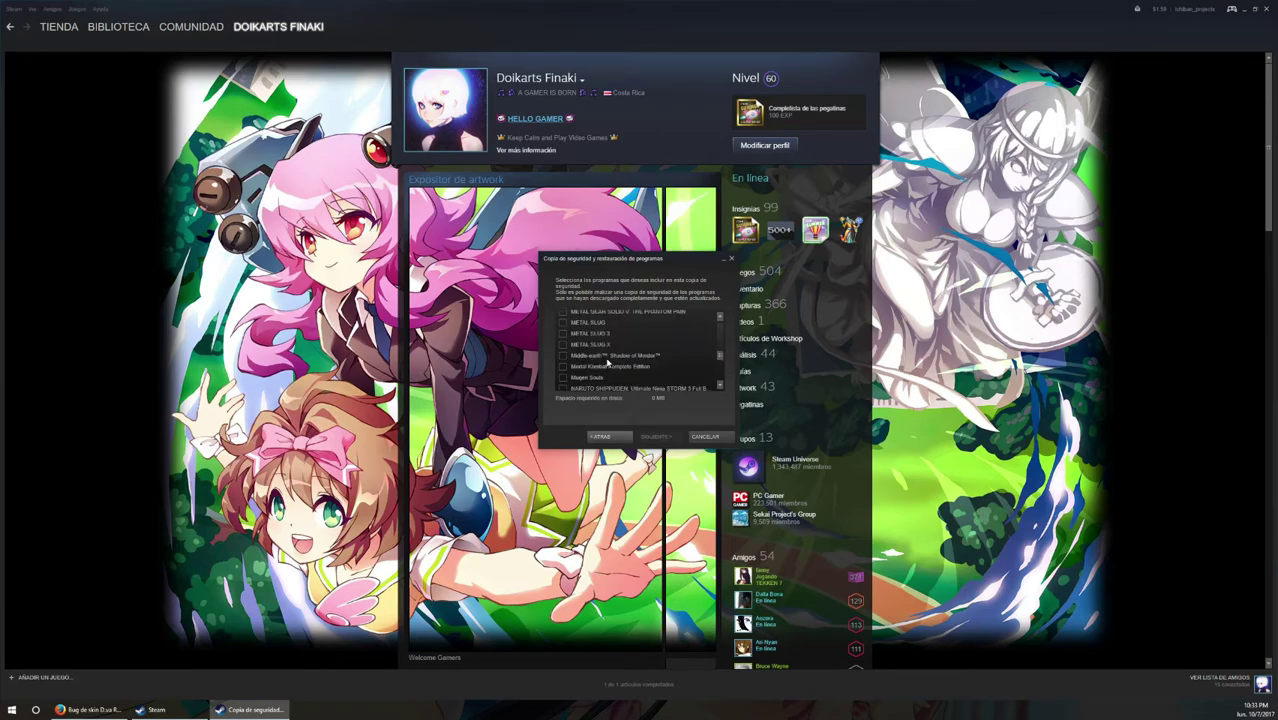
pyautogui.click(586, 345)
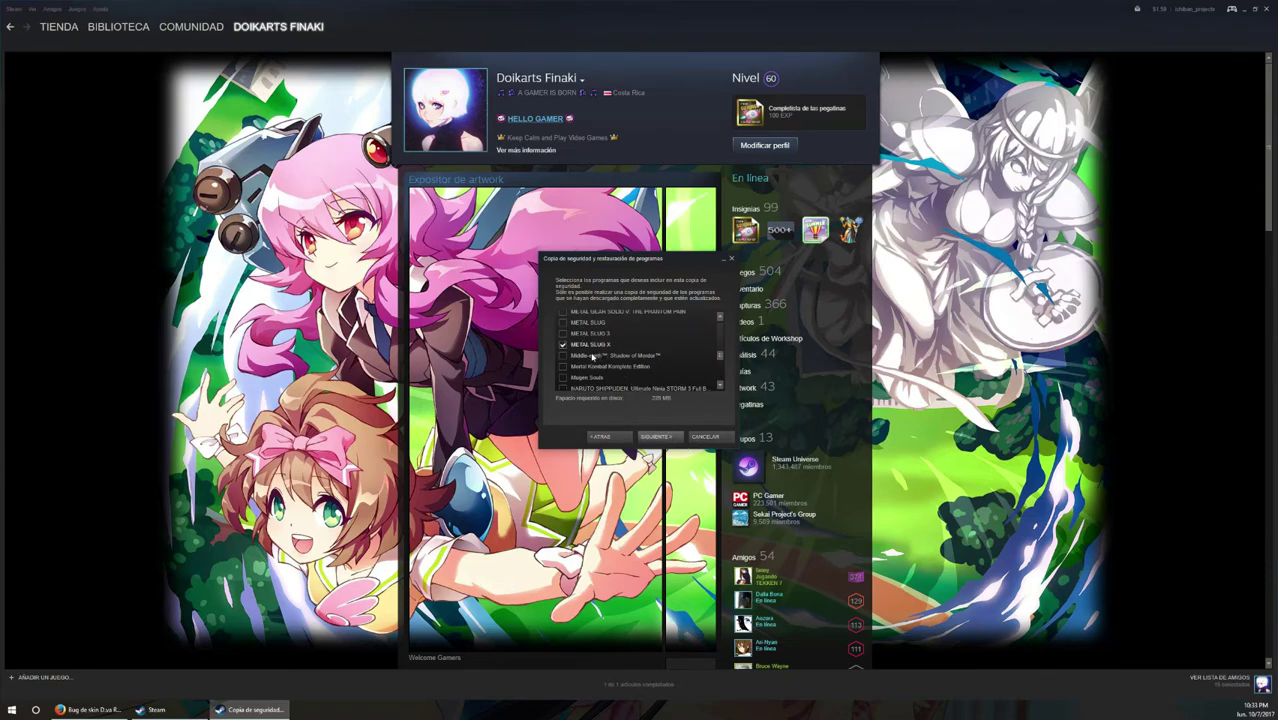
pyautogui.click(658, 438)
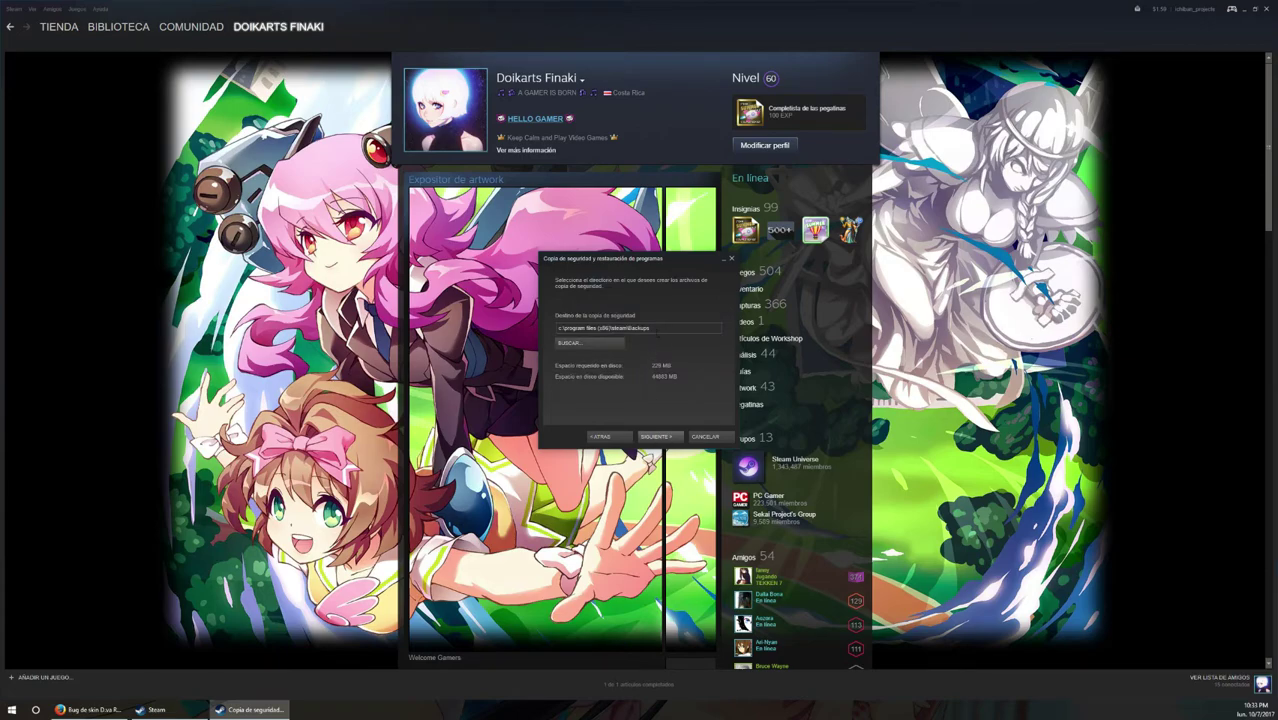
# Accept the default Backups destination and METAL SLUG X file name, choose the CD file size, and run the backup.
pyautogui.click(658, 438)
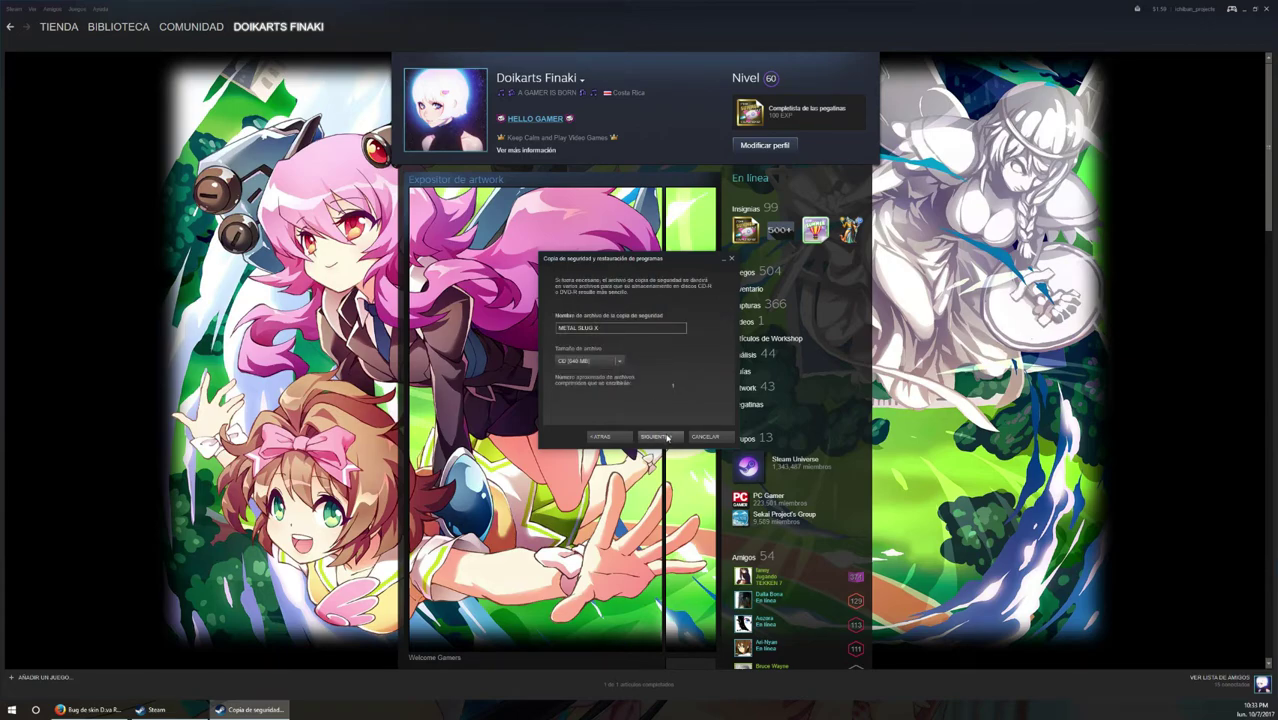
pyautogui.click(619, 362)
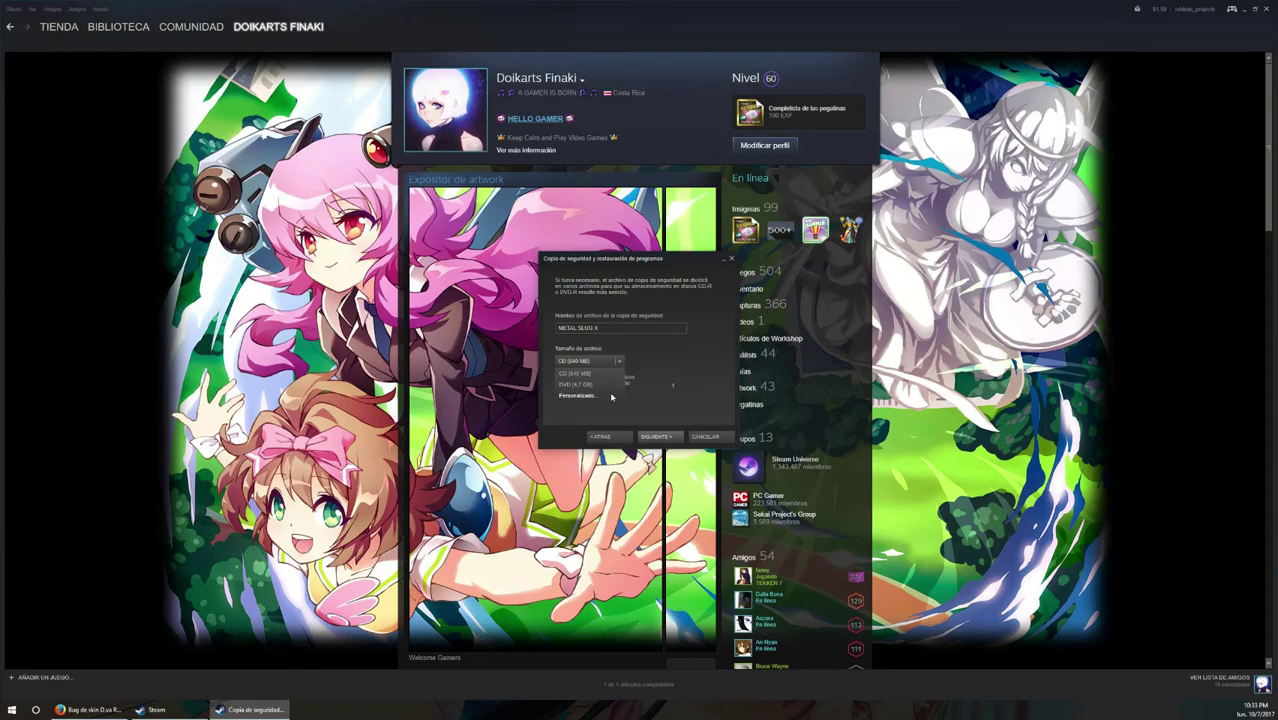
pyautogui.click(575, 372)
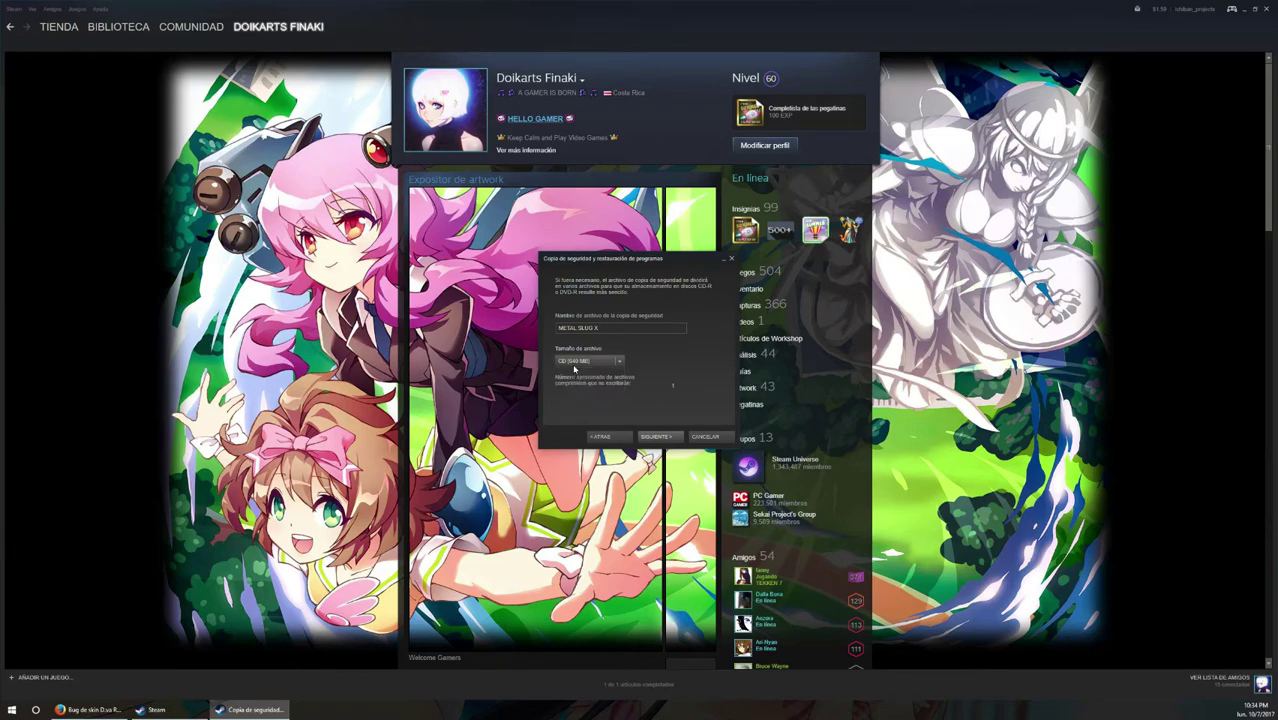
pyautogui.click(662, 437)
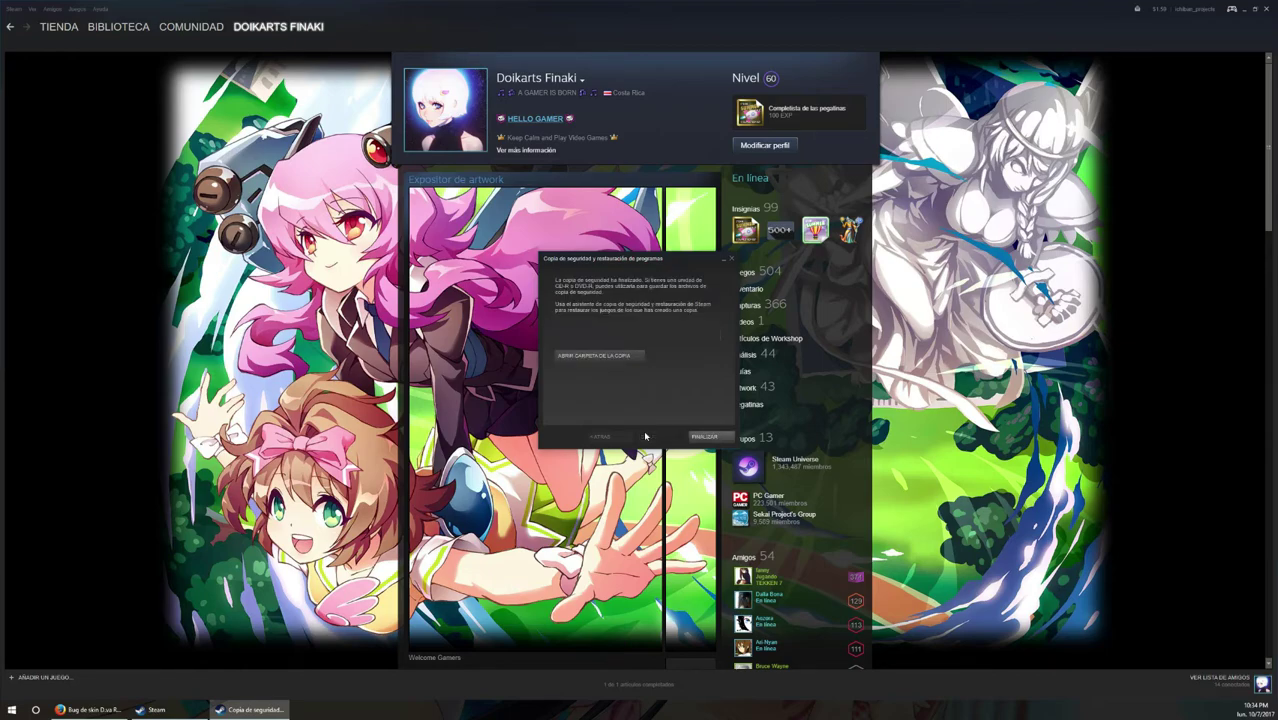
# Open the finished backup's folder, enlarge its window, and go into METAL SLUG X and its Disk_1 subfolder.
pyautogui.click(602, 359)
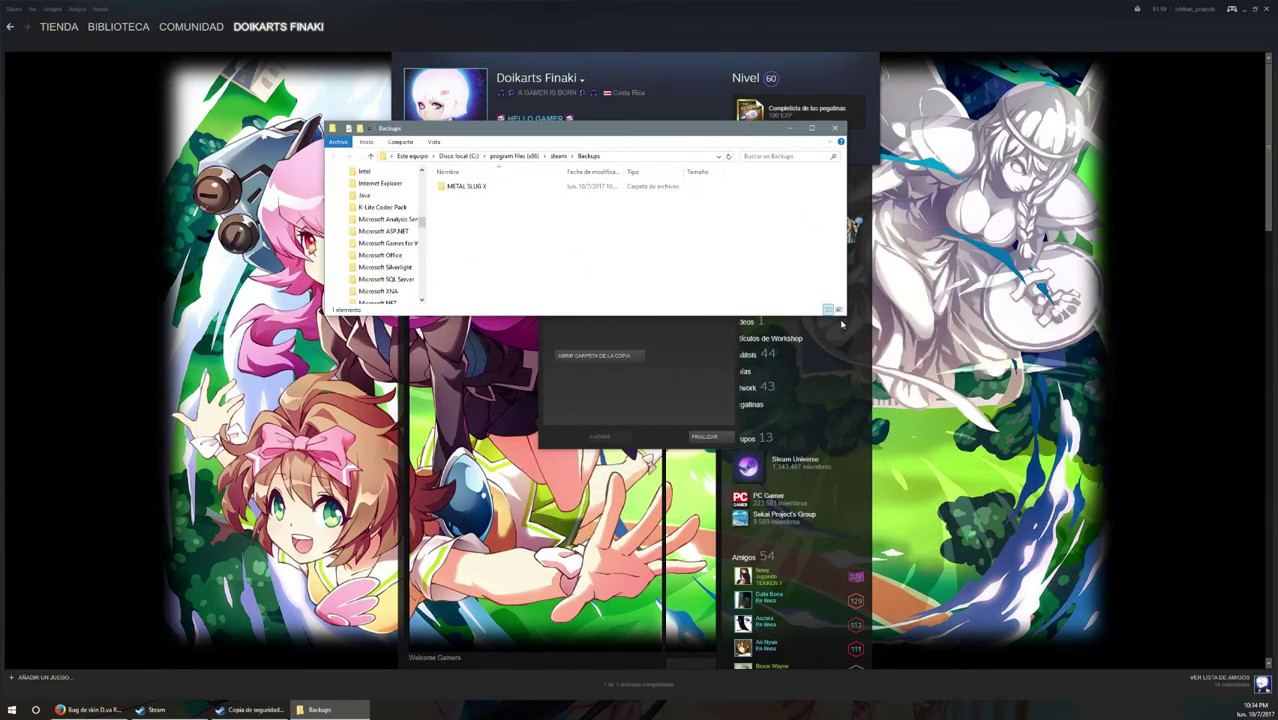
pyautogui.moveTo(842, 318); pyautogui.dragTo(916, 578)
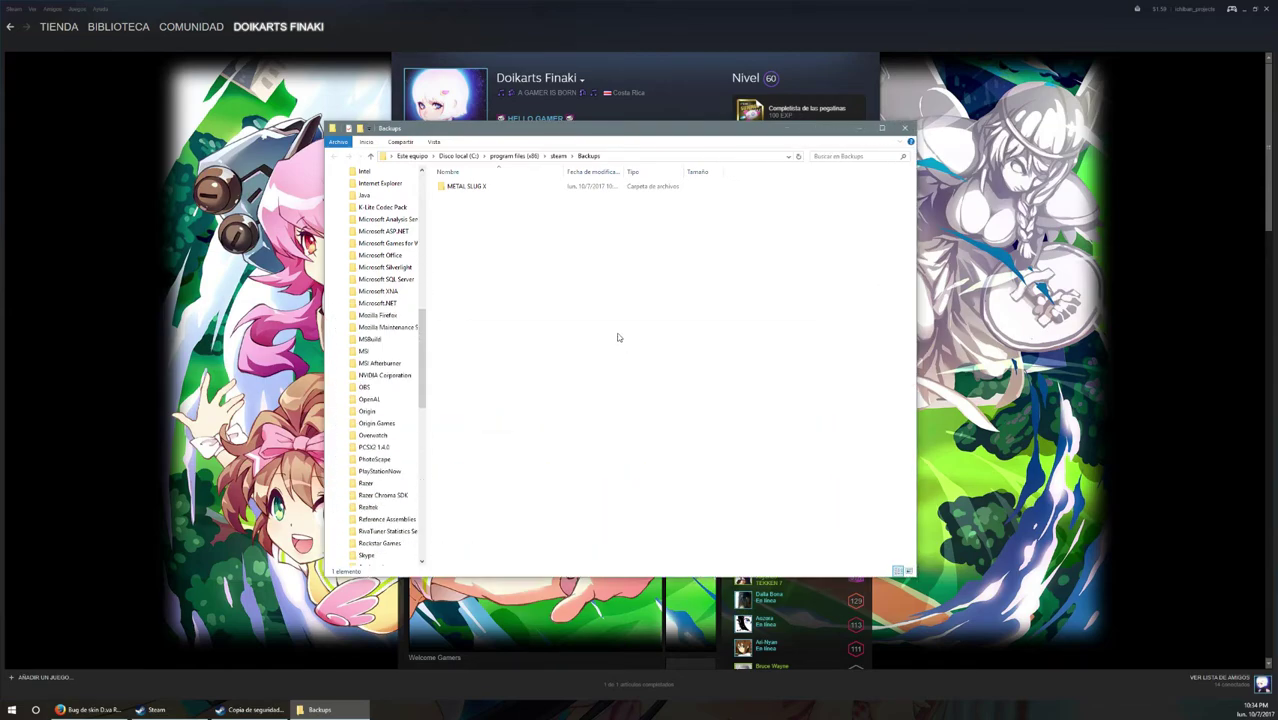
pyautogui.doubleClick(480, 192)
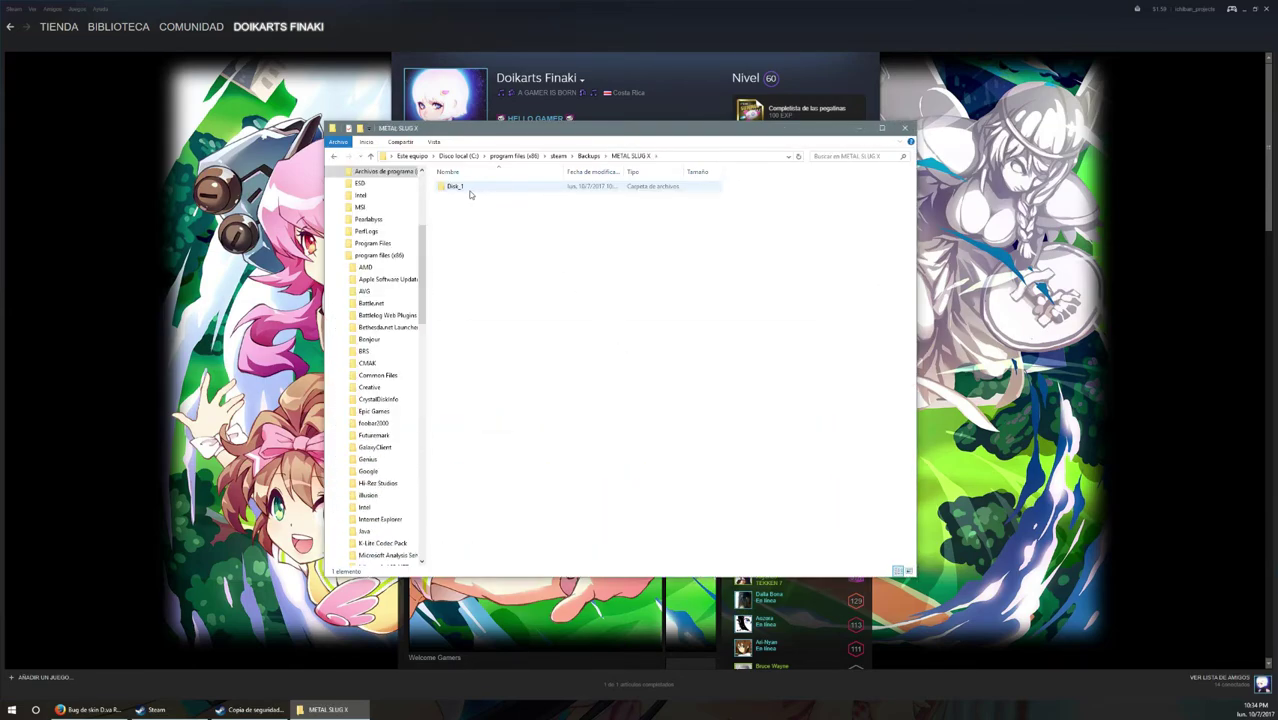
pyautogui.doubleClick(471, 192)
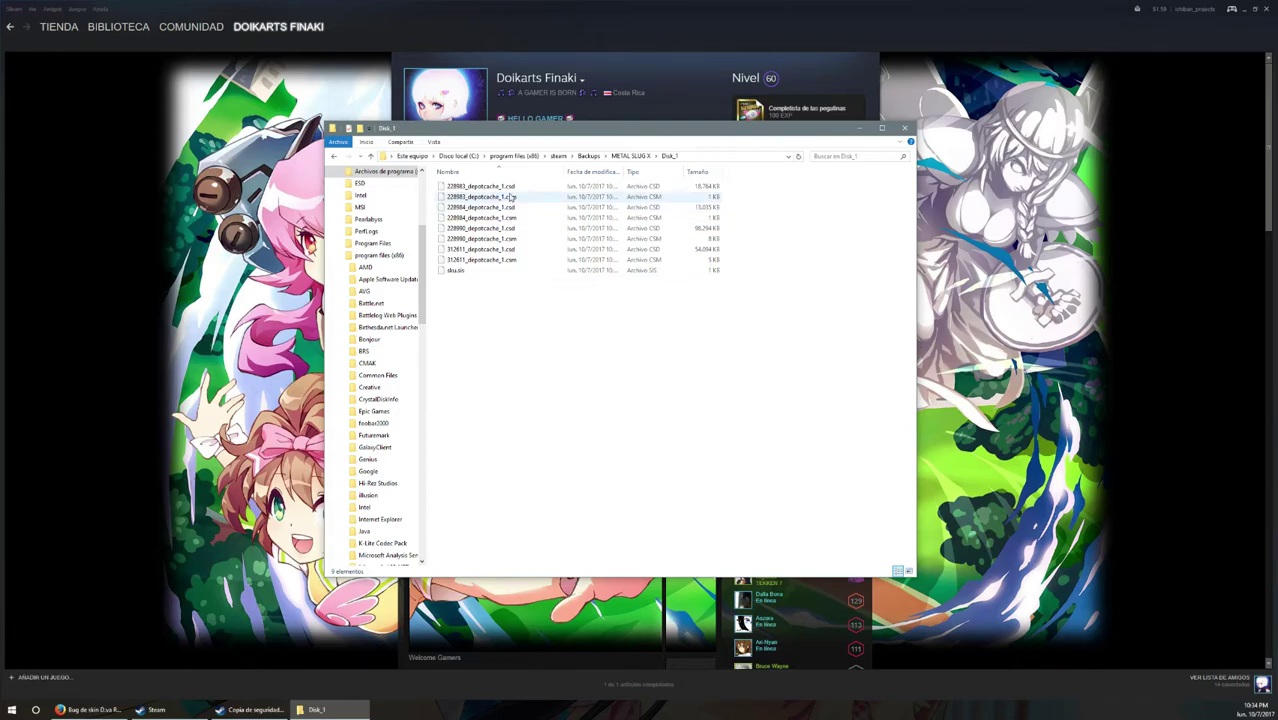
# Check the total size and size on disk of the Disk_1 folder in its properties.
pyautogui.rightClick(555, 418)
pyautogui.click(589, 540)
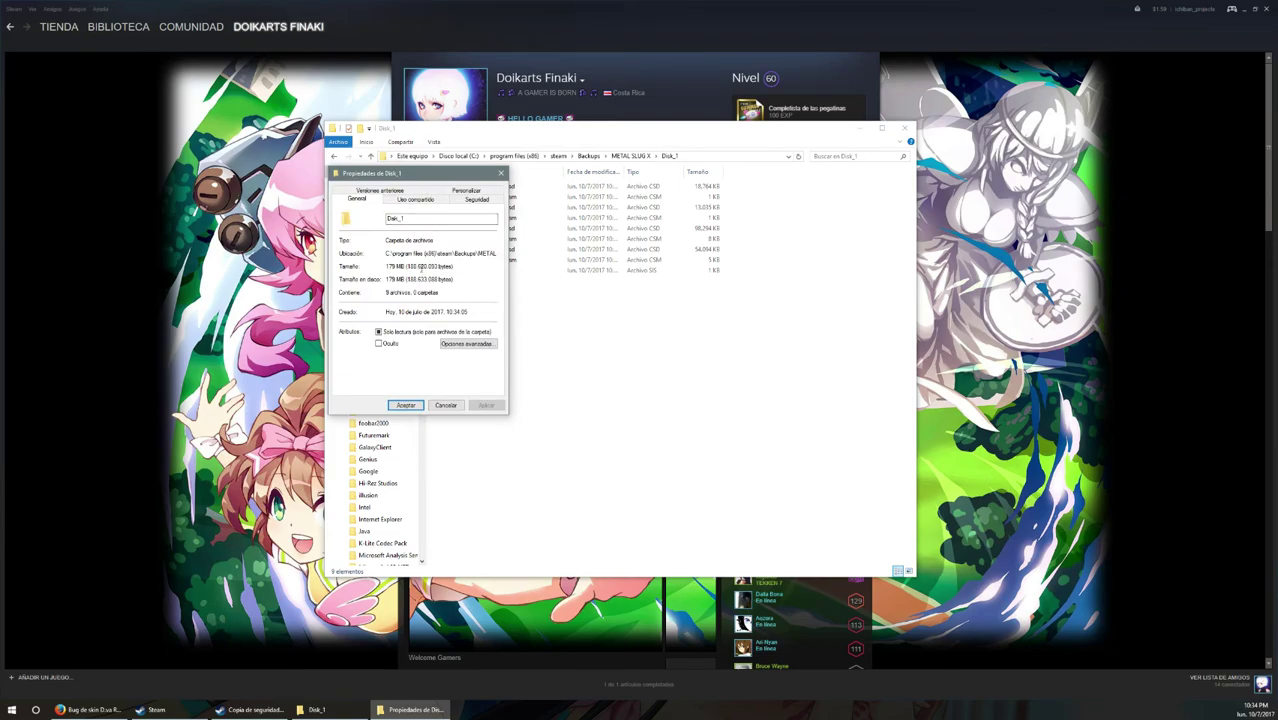
pyautogui.moveTo(420, 266); pyautogui.dragTo(407, 266)
pyautogui.moveTo(420, 280); pyautogui.dragTo(407, 280)
pyautogui.click(450, 406)
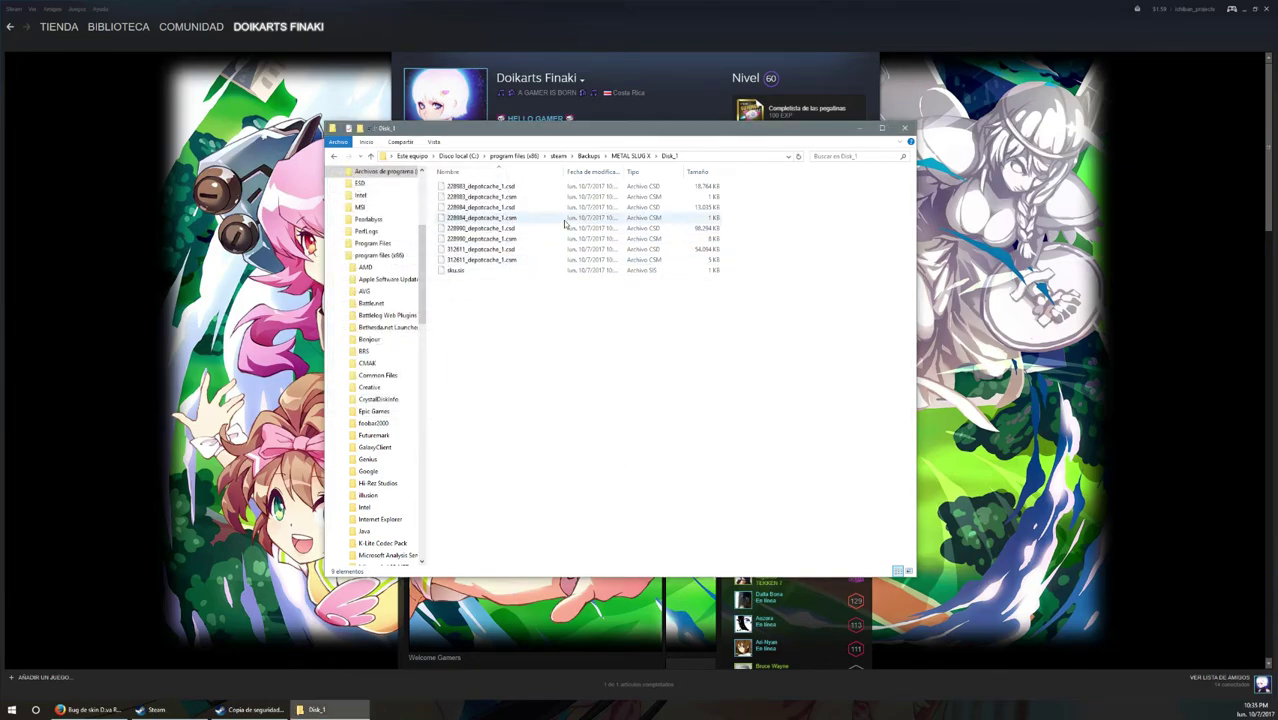
# Close the backup folder window and finish the backup wizard.
pyautogui.click(905, 129)
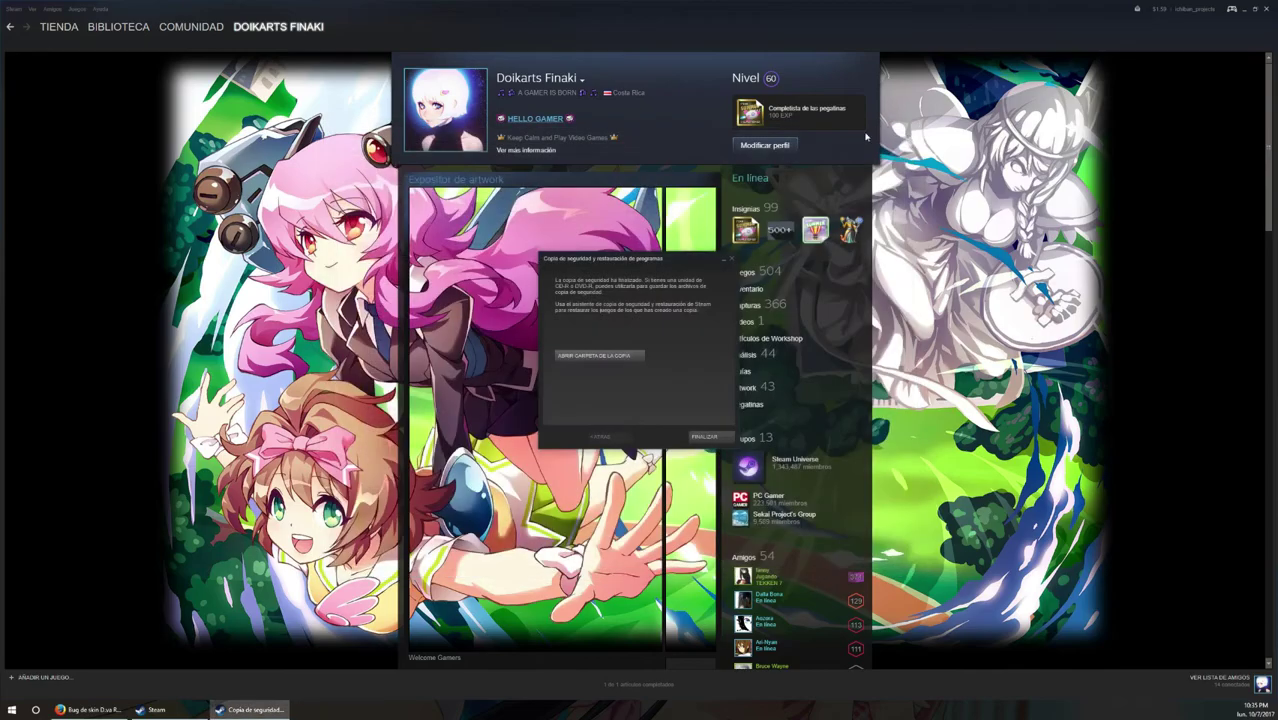
pyautogui.click(708, 436)
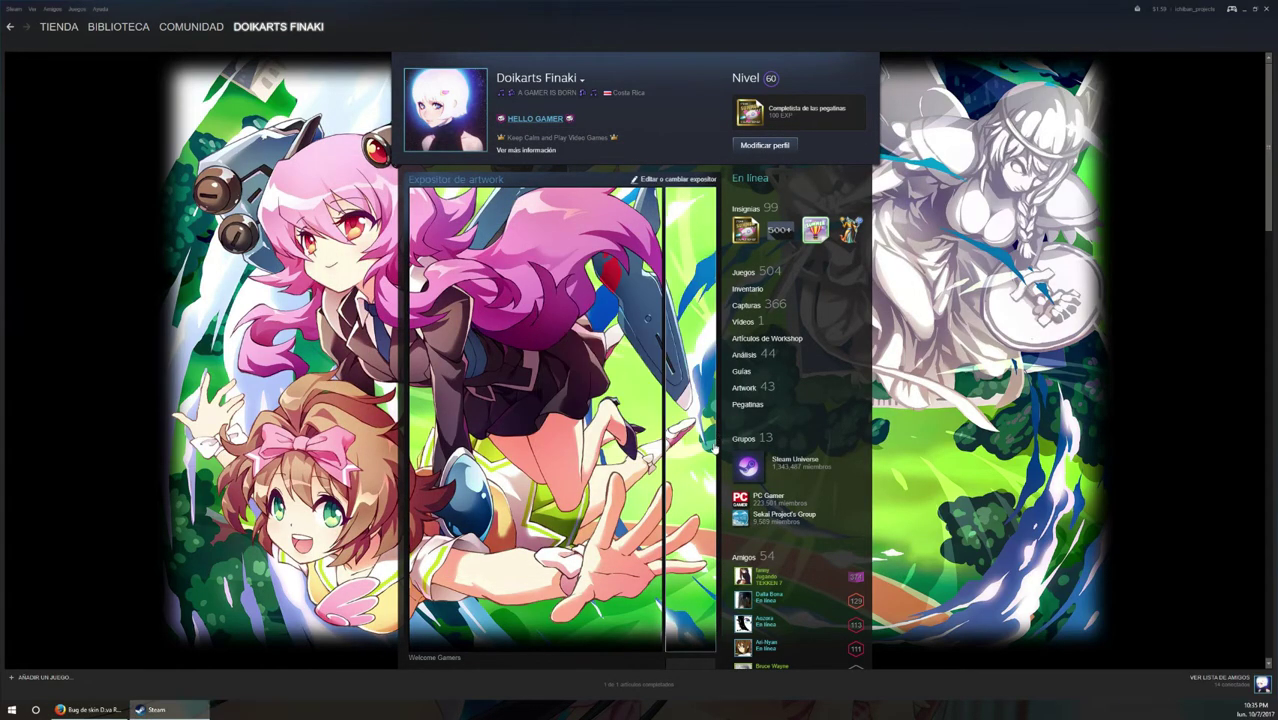
# Search the game library for "metal".
pyautogui.click(113, 30)
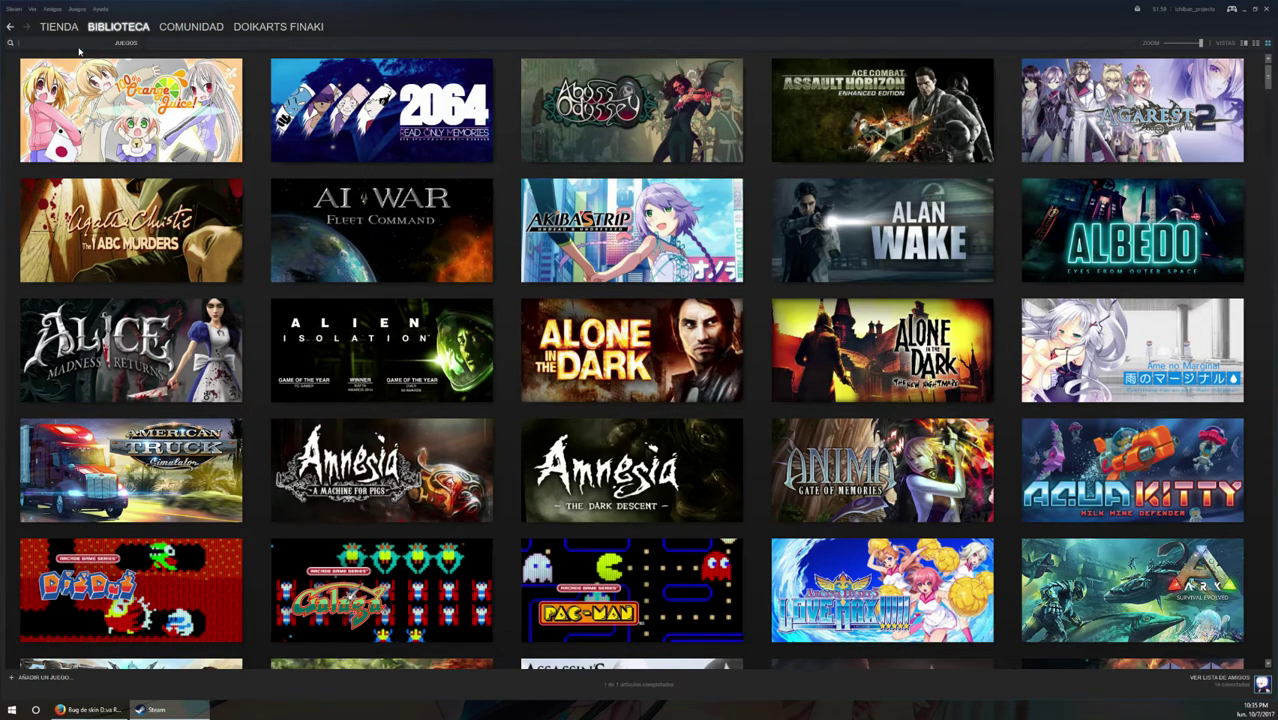
pyautogui.write('mul')
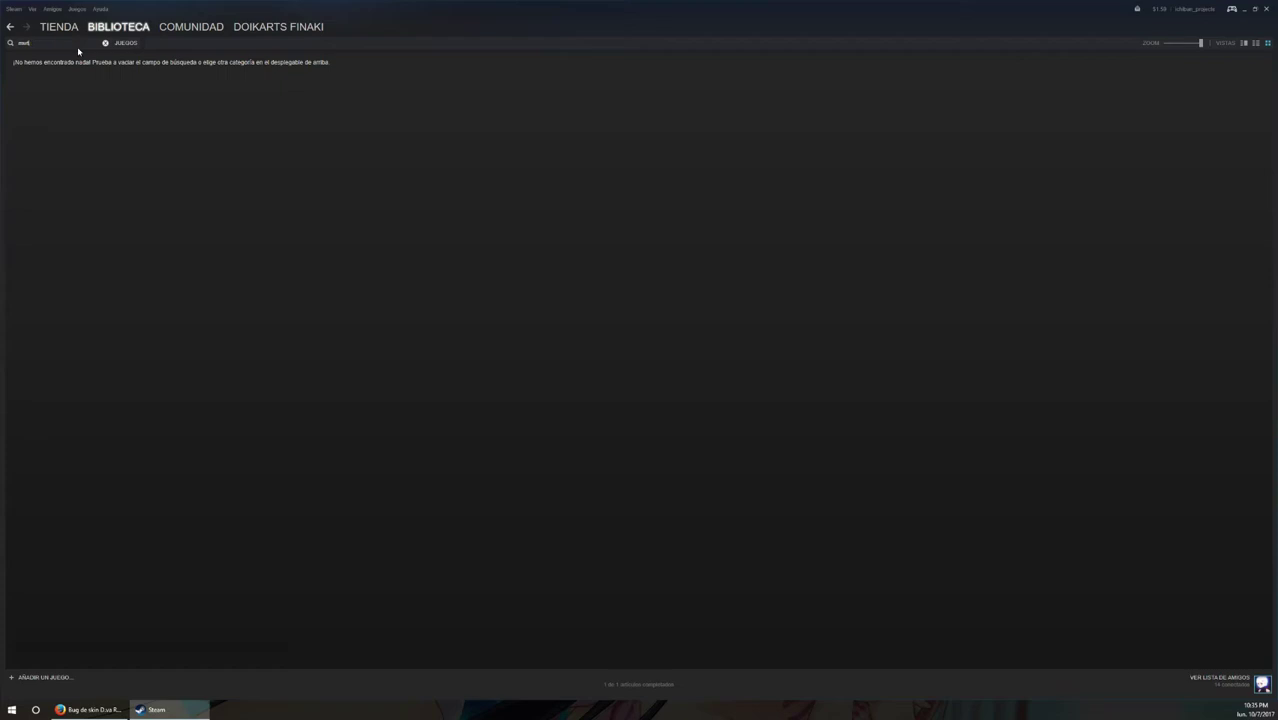
pyautogui.press('BackSpace')
pyautogui.press('BackSpace')
pyautogui.write('etal')
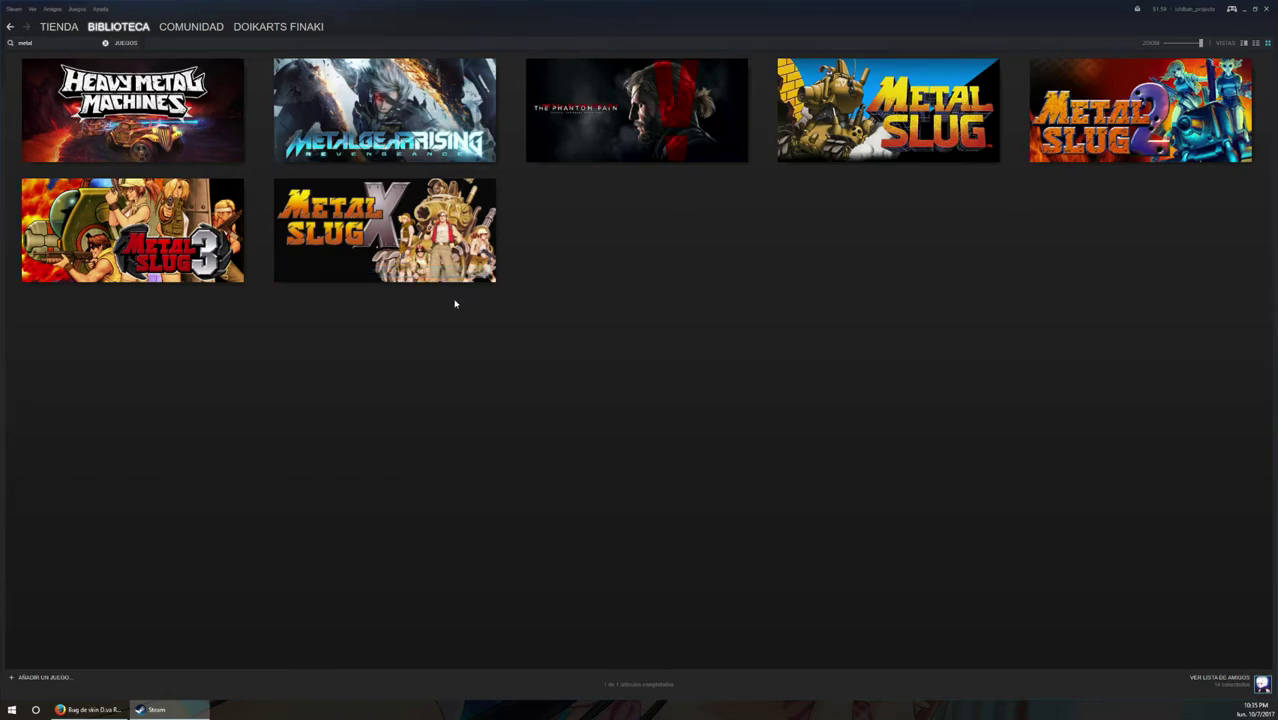
# Uninstall METAL SLUG X from the library and confirm its removal.
pyautogui.rightClick(394, 207)
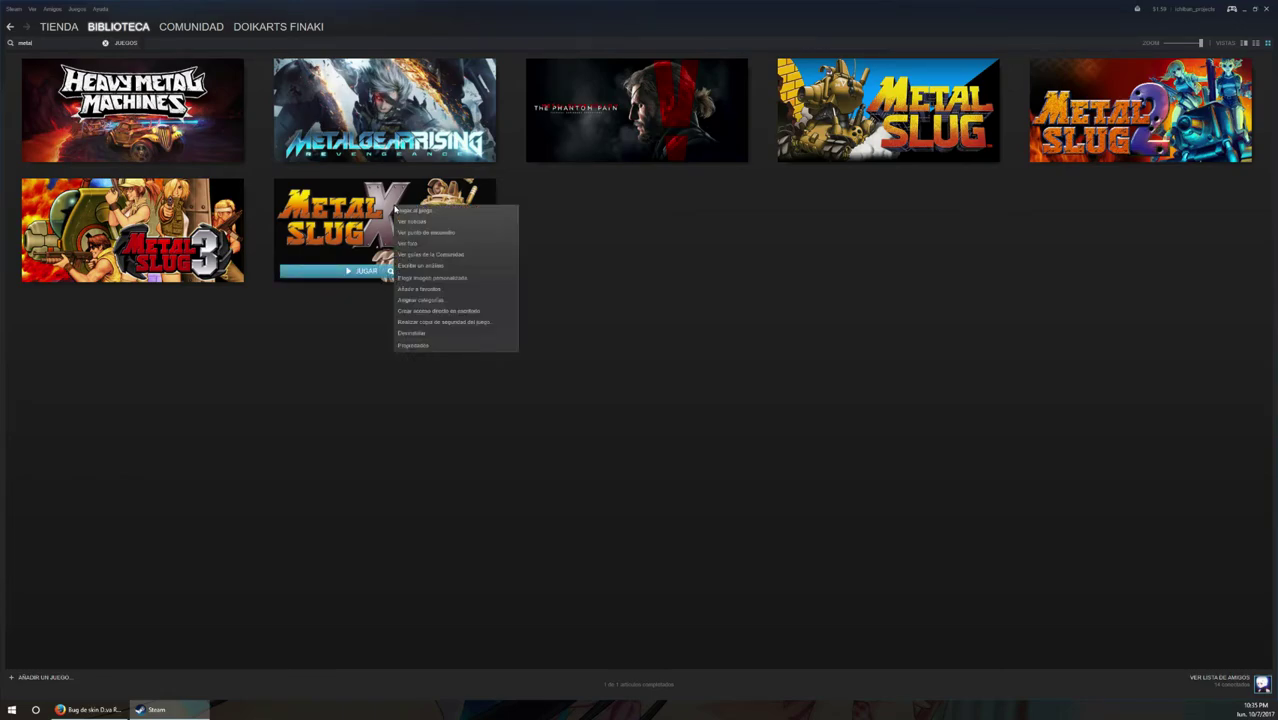
pyautogui.click(429, 333)
pyautogui.click(611, 372)
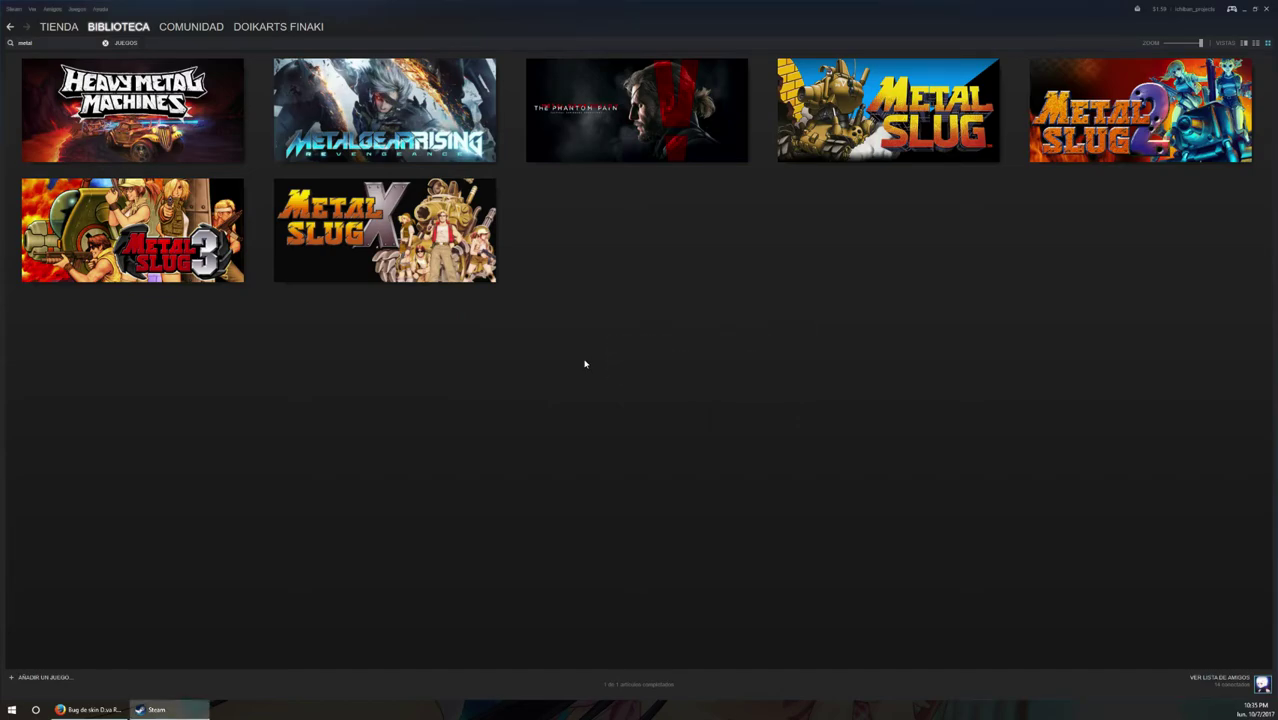
pyautogui.moveTo(366, 278)
# Start Steam's backup and restore wizard with the option to restore a previous backup.
pyautogui.click(22, 12)
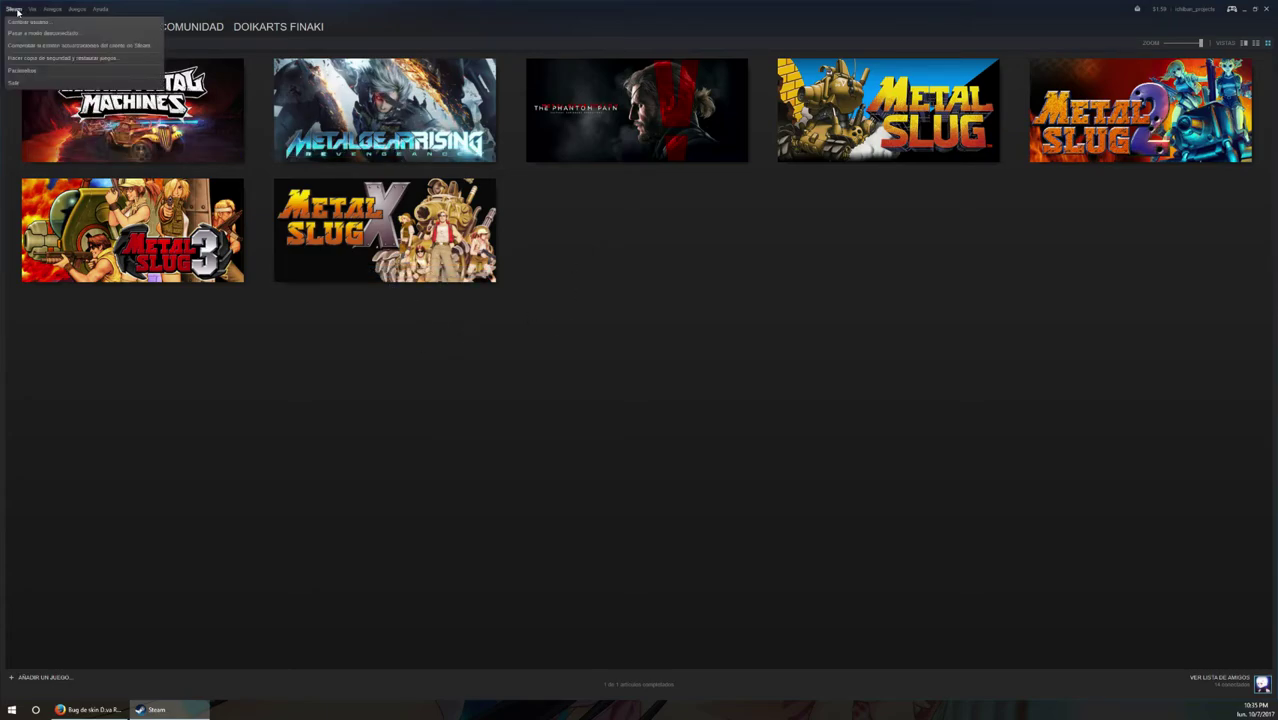
pyautogui.click(45, 64)
pyautogui.click(603, 308)
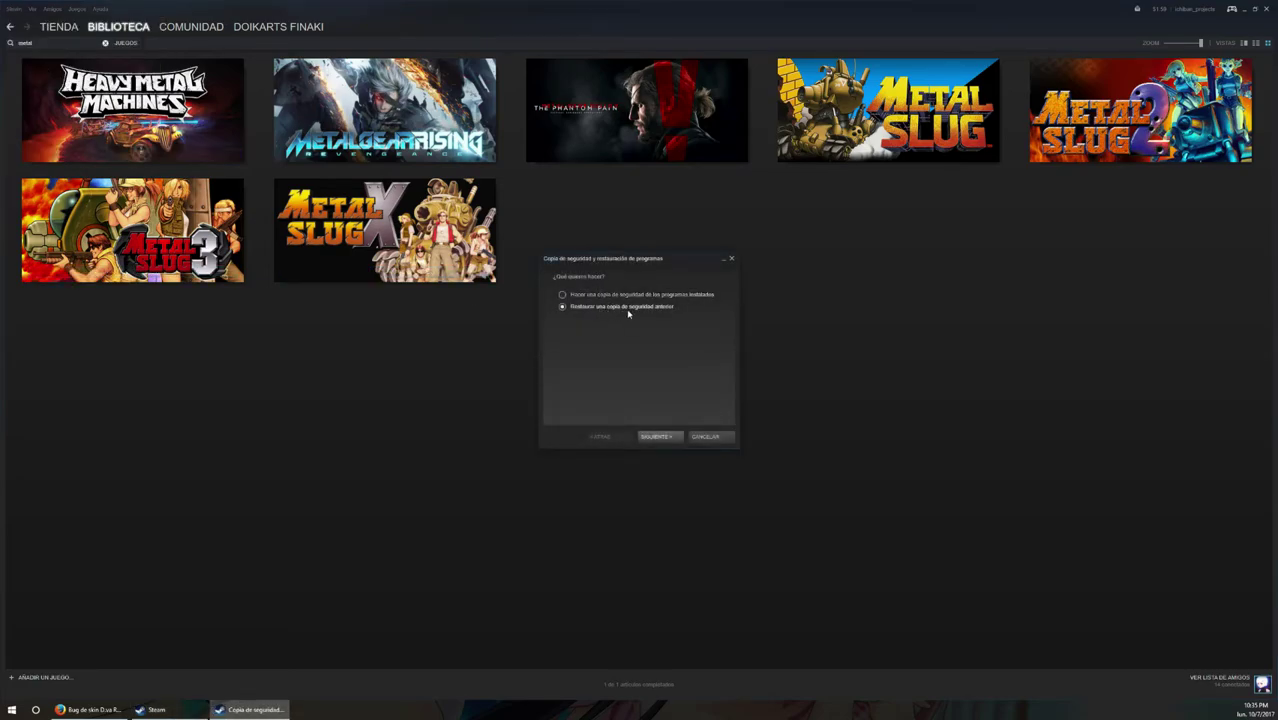
pyautogui.click(670, 437)
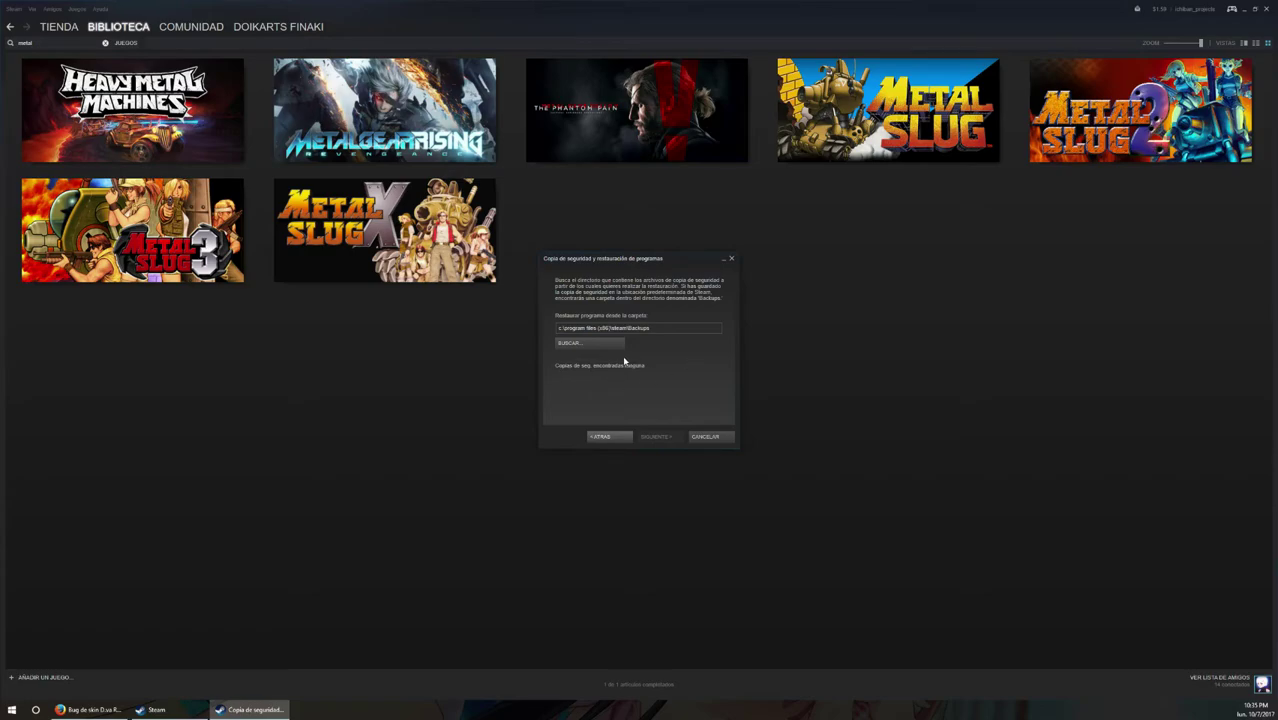
# Select the METAL SLUG X folder inside Steam's Backups directory as the restore source and continue.
pyautogui.click(590, 346)
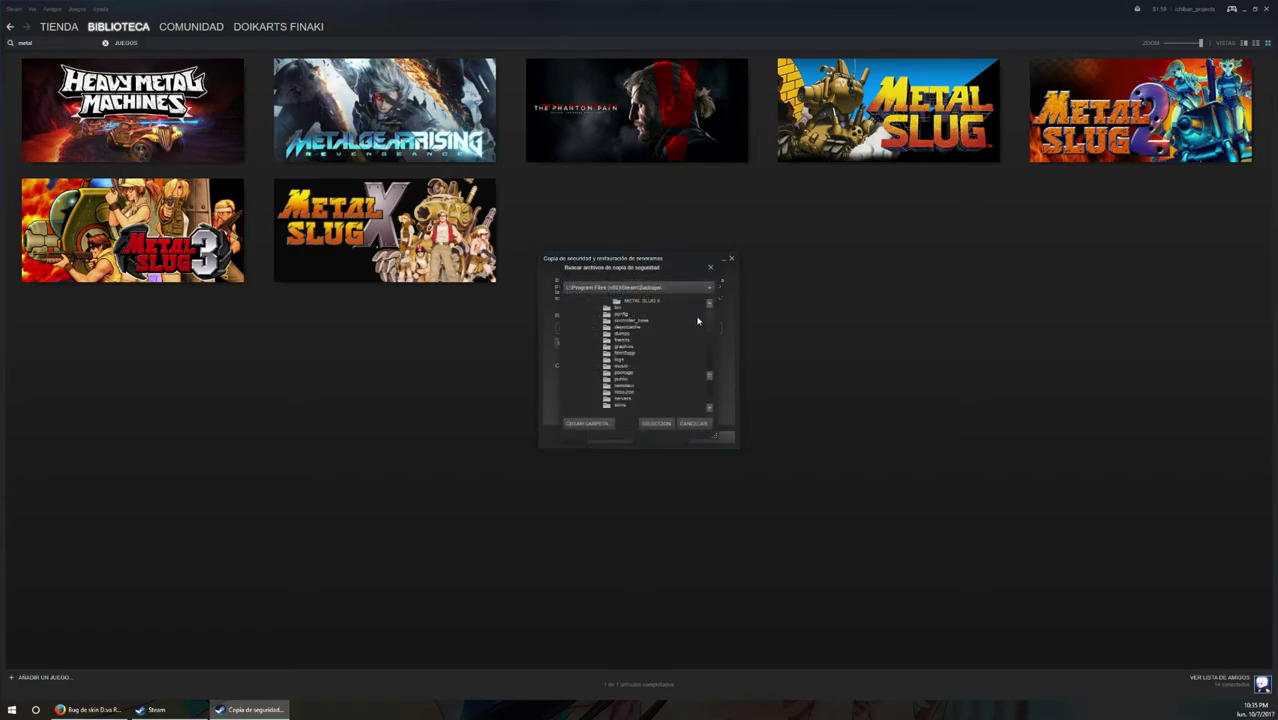
pyautogui.click(653, 302)
pyautogui.click(643, 423)
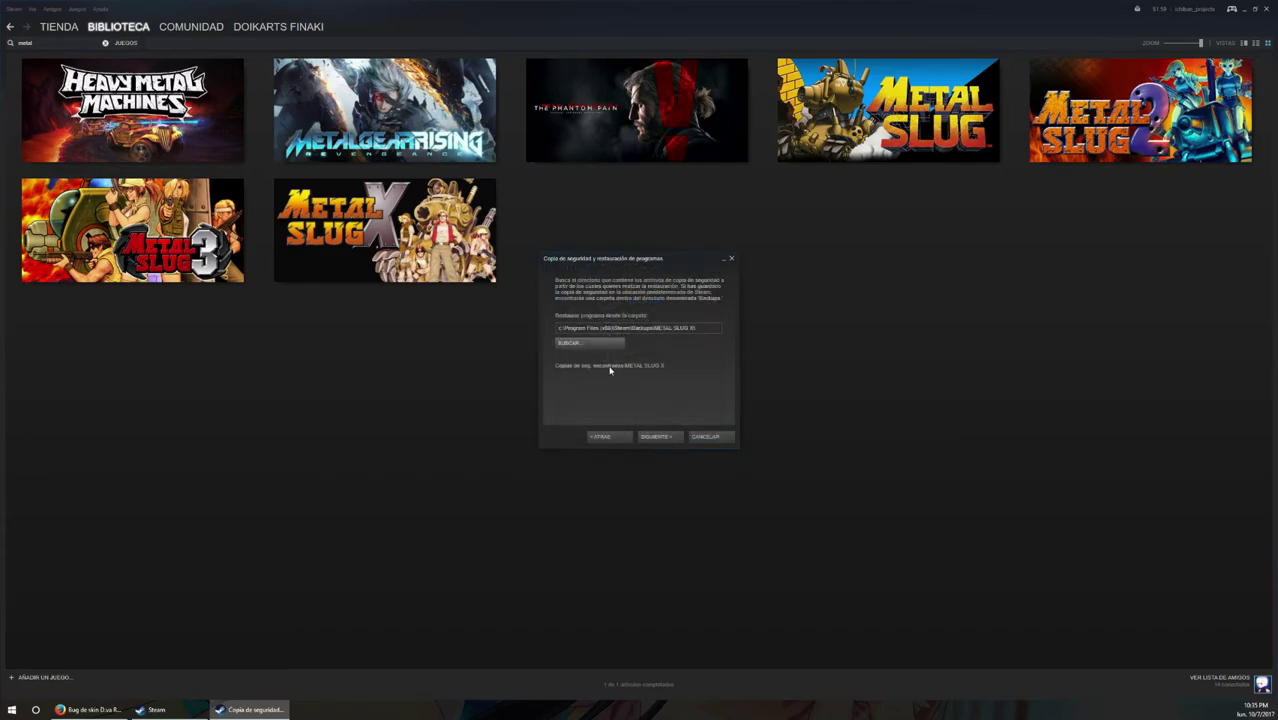
pyautogui.click(659, 437)
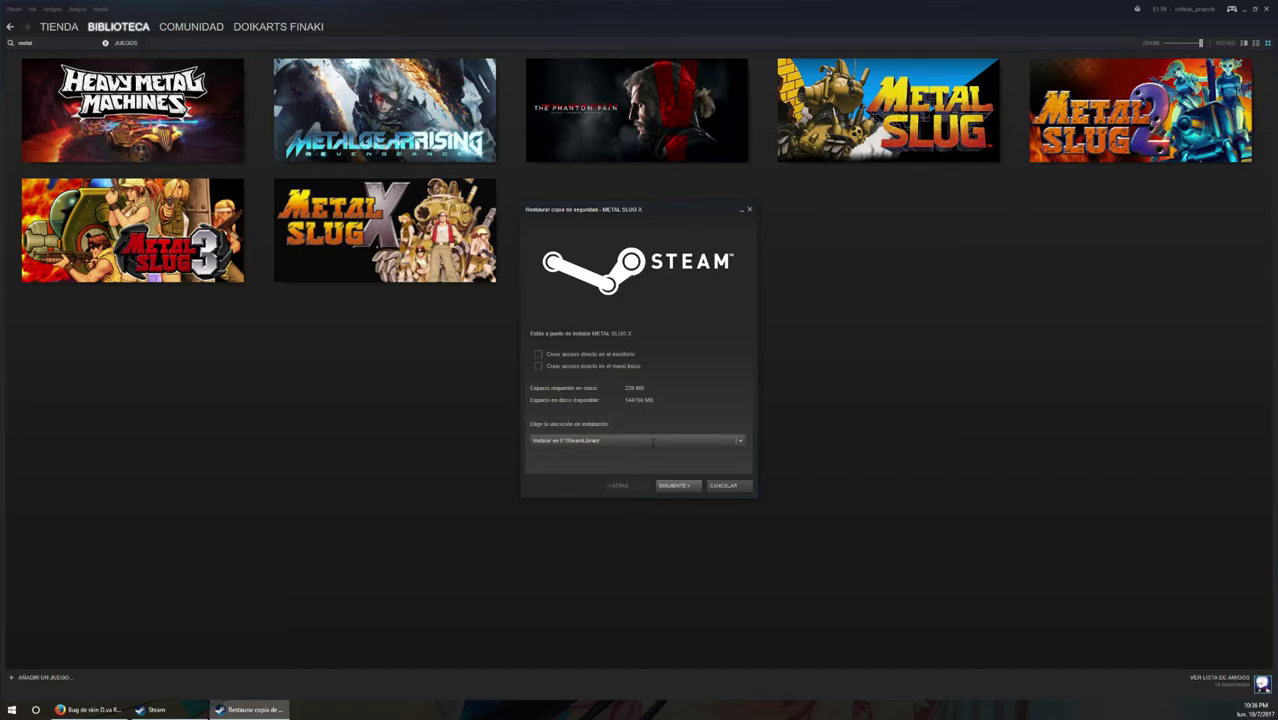
# Restore METAL SLUG X to F:\SteamLibrary and finish the restore wizard.
pyautogui.click(738, 441)
pyautogui.click(709, 379)
pyautogui.click(680, 486)
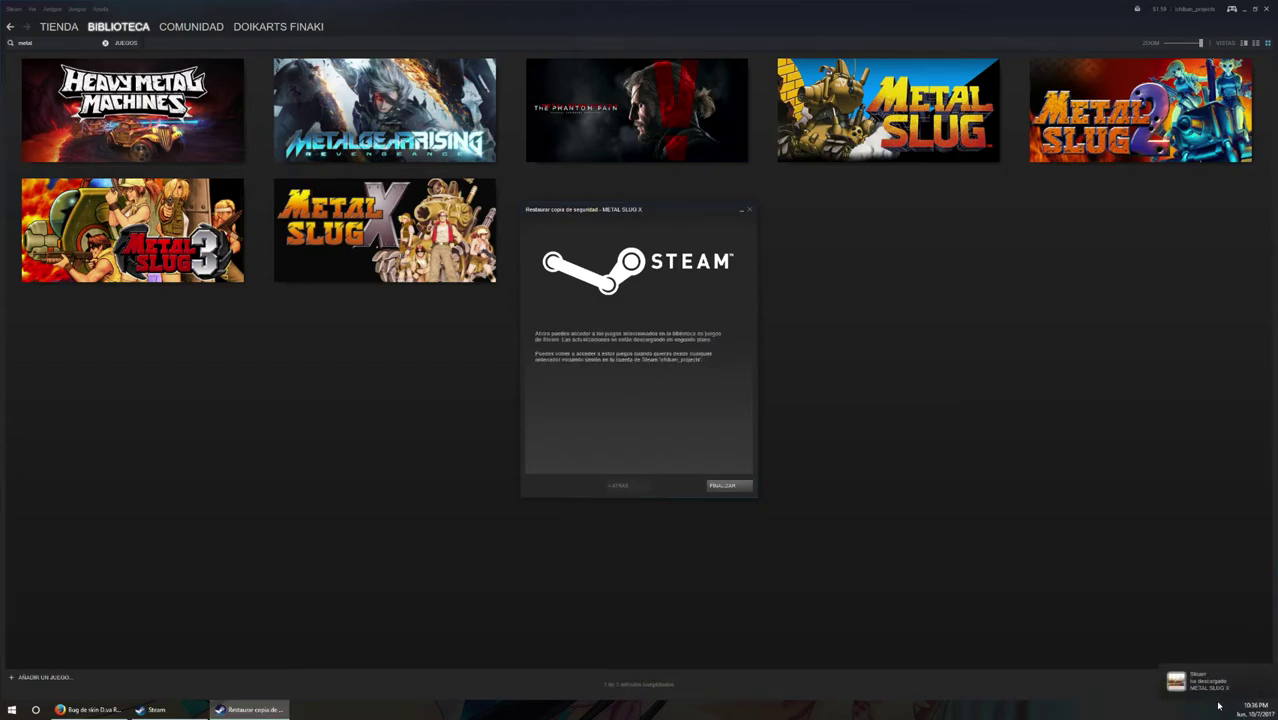
pyautogui.click(725, 486)
# Switch to File Explorer and open Games\Steam\steamapps on the BackUp Steam, Origin, Uplay (E:) drive.
pyautogui.moveTo(360, 248)
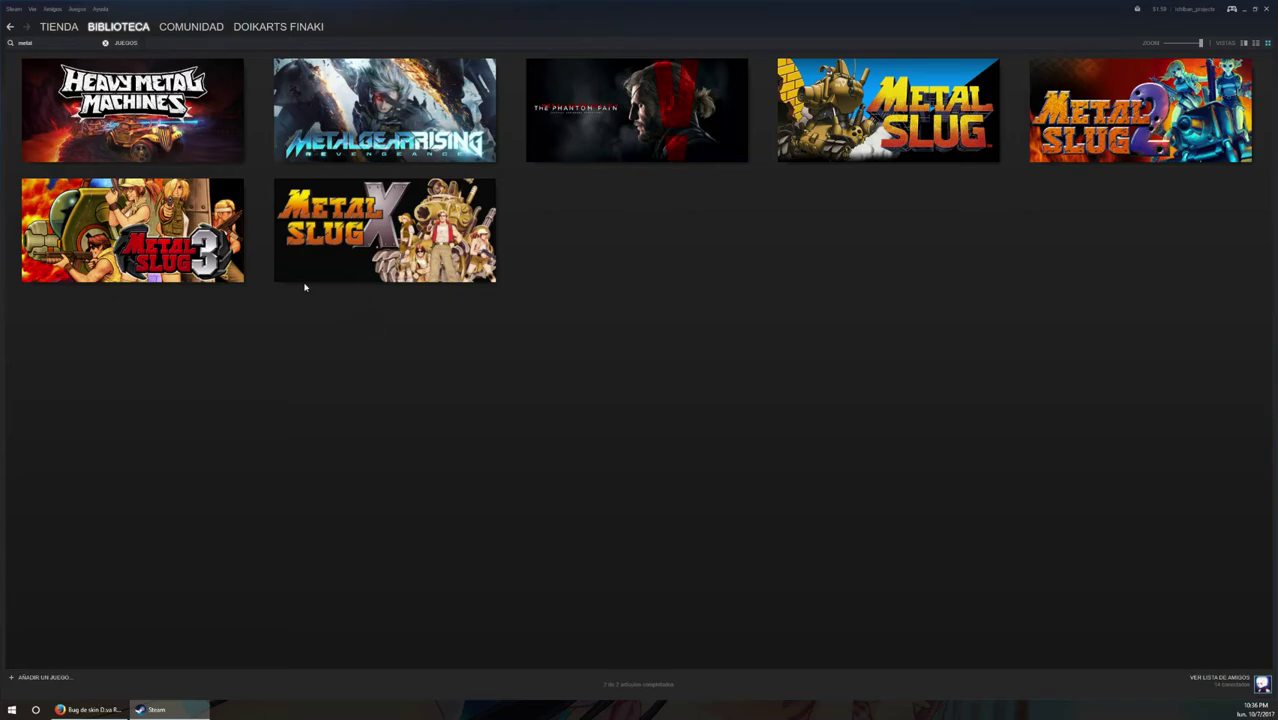
pyautogui.moveTo(57, 28)
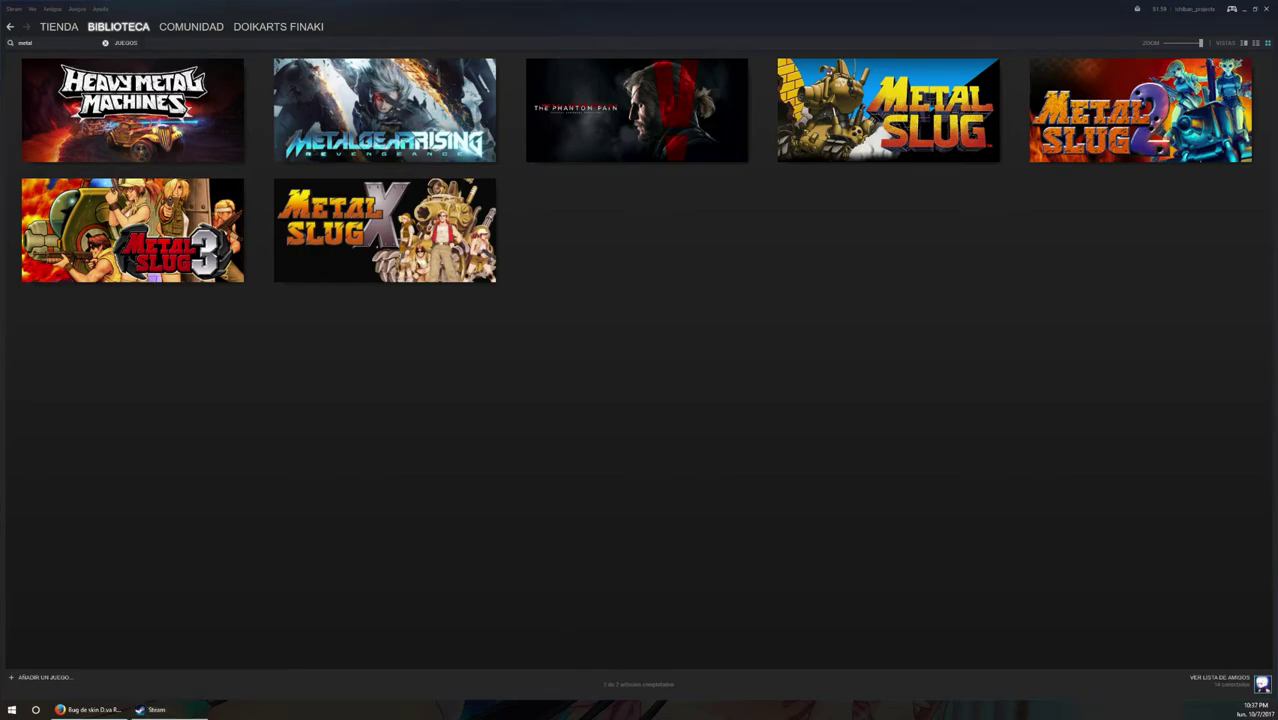
pyautogui.press('super+e')
pyautogui.moveTo(620, 124); pyautogui.dragTo(677, 142)
pyautogui.click(440, 395)
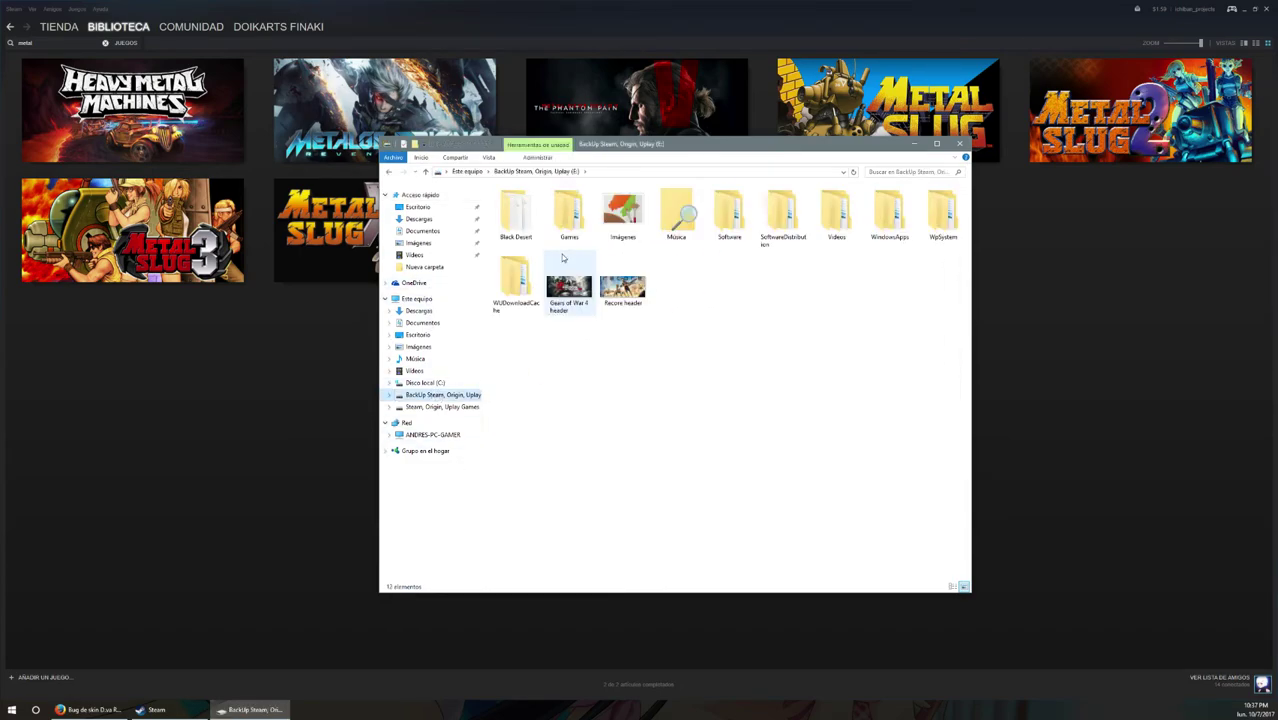
pyautogui.doubleClick(575, 215)
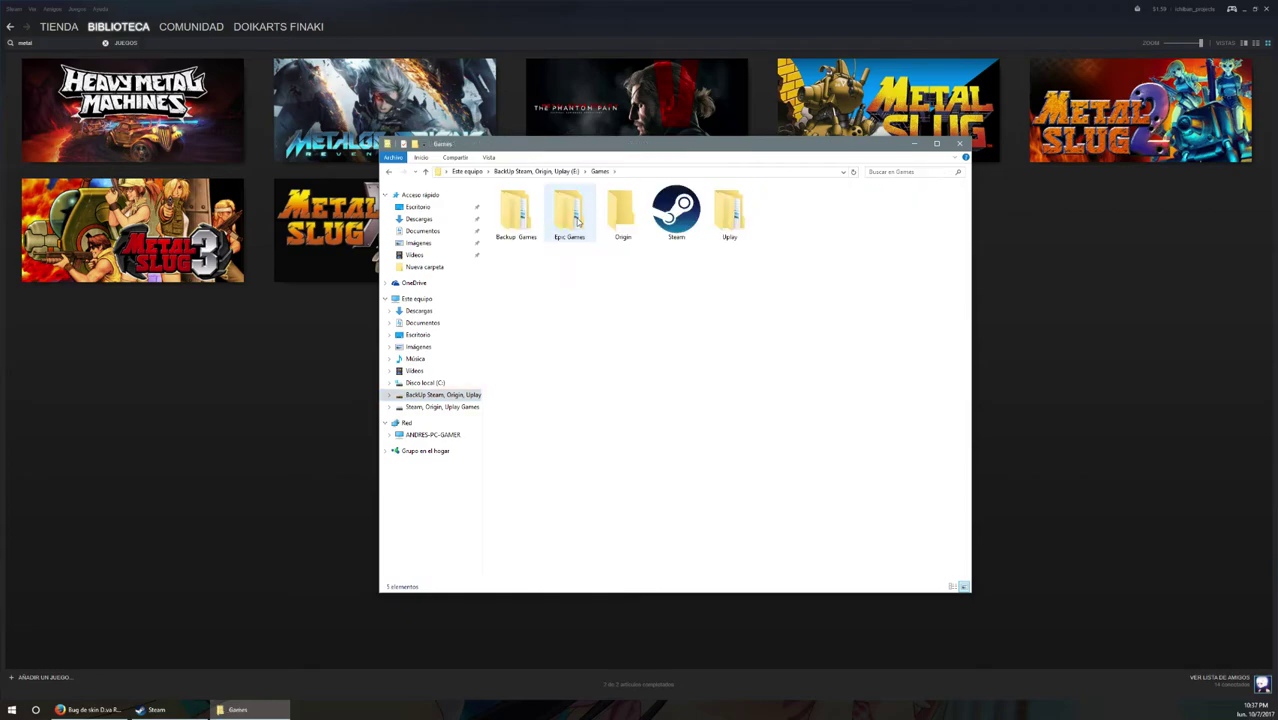
pyautogui.doubleClick(684, 205)
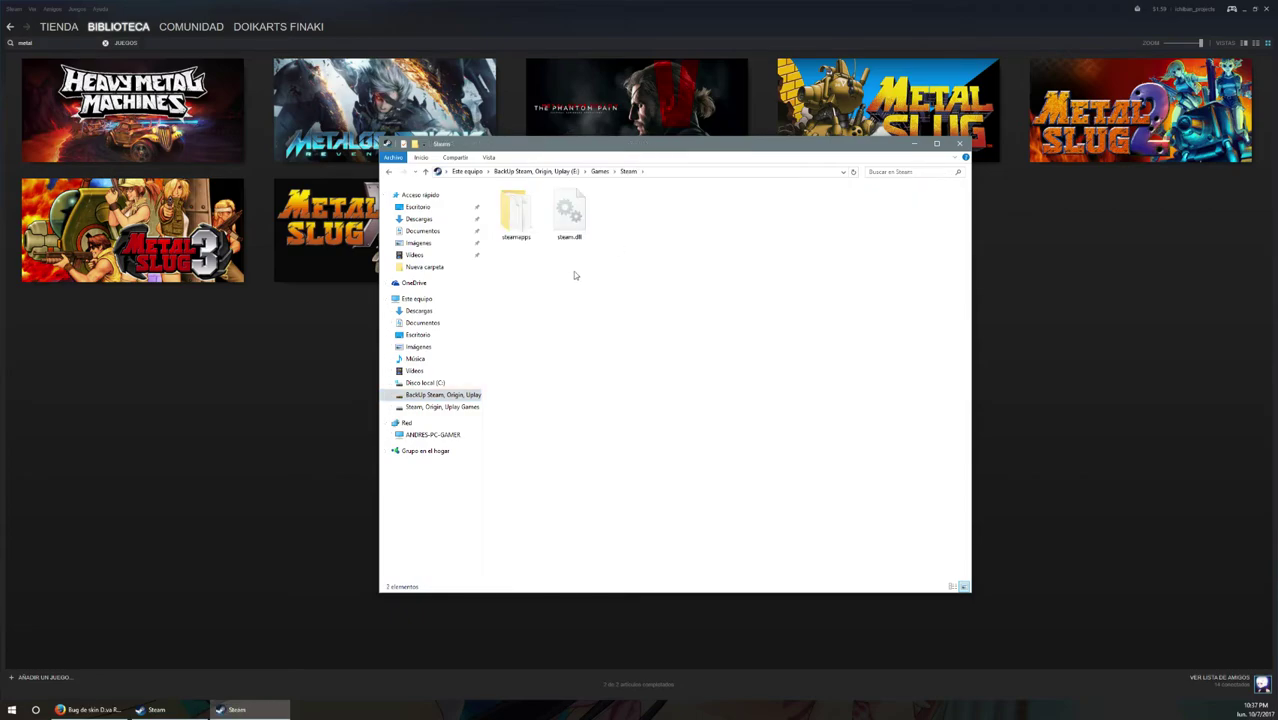
pyautogui.doubleClick(530, 220)
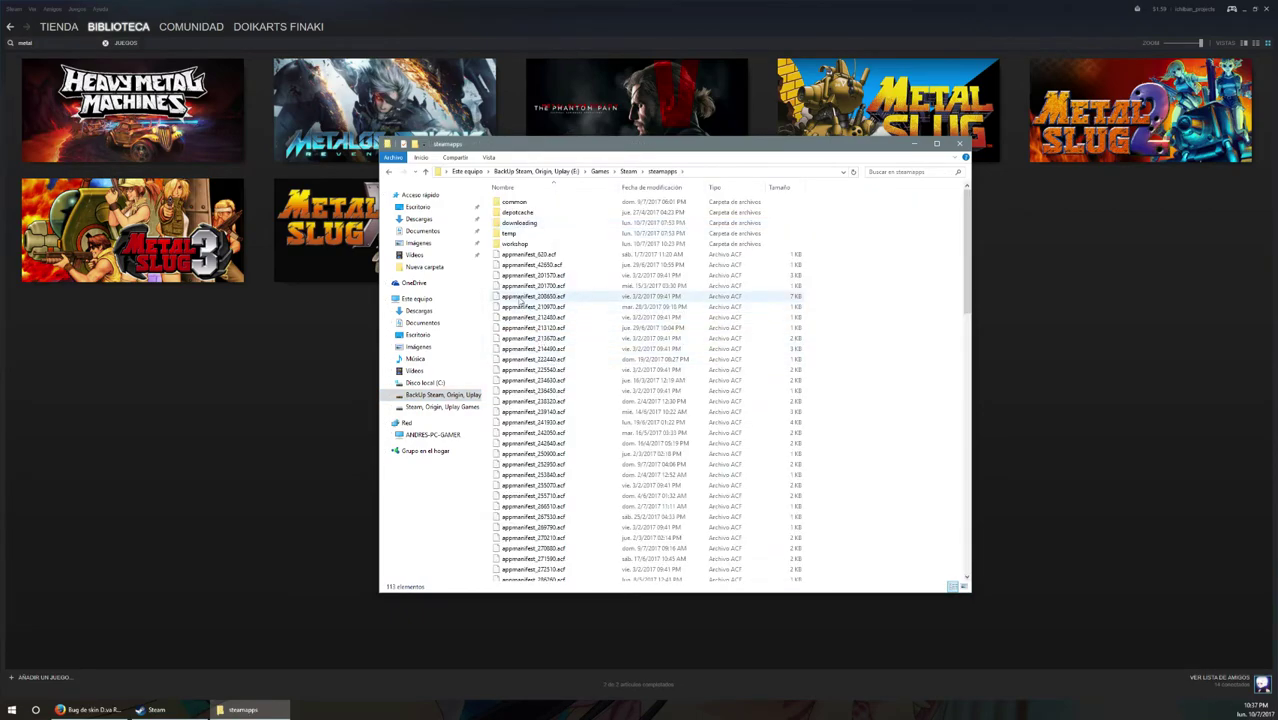
# Look through the appmanifest files in the E: drive's steamapps folder, reversing the name sort order.
pyautogui.scroll(-2, 531, 326)
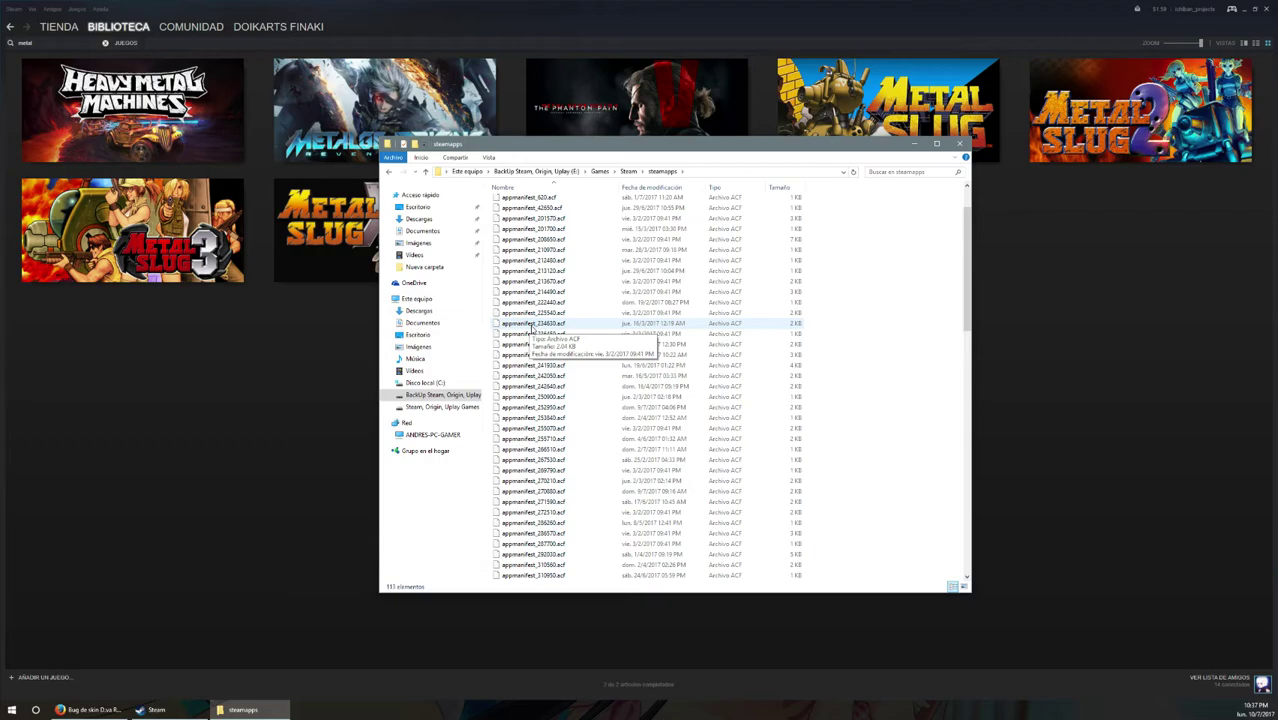
pyautogui.click(531, 324)
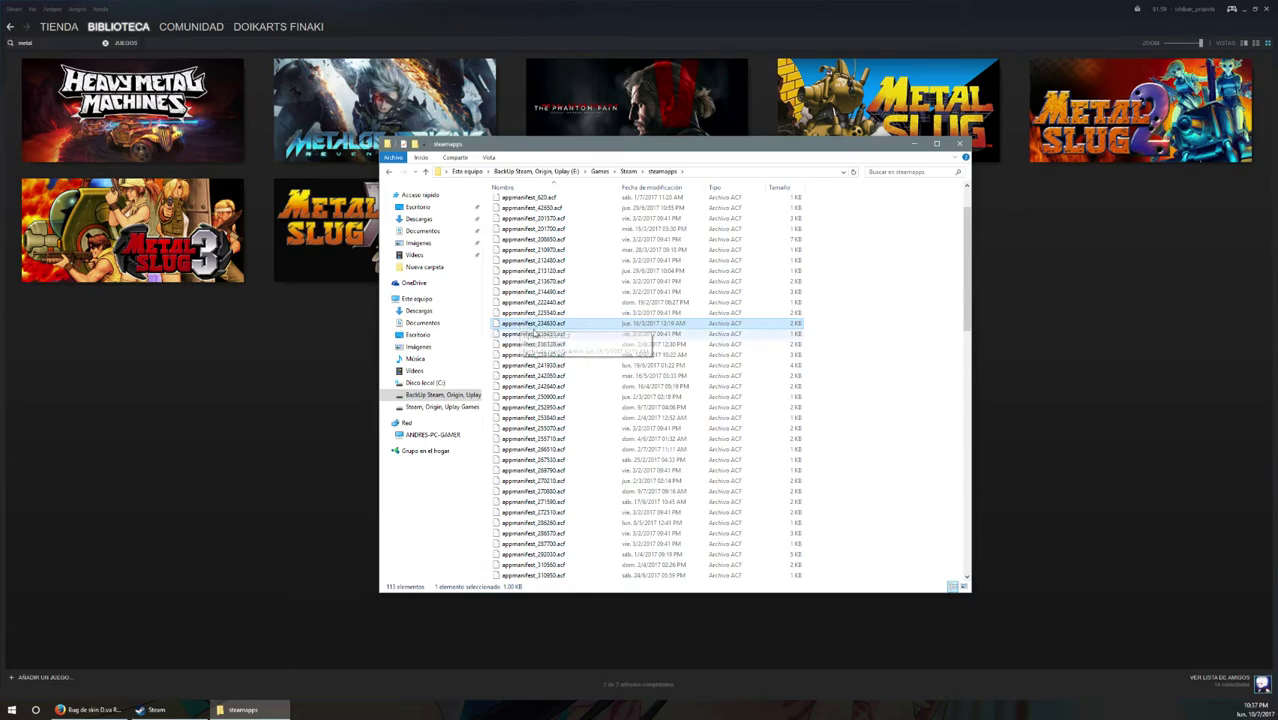
pyautogui.scroll(-7, 525, 340)
pyautogui.scroll(5, 540, 370)
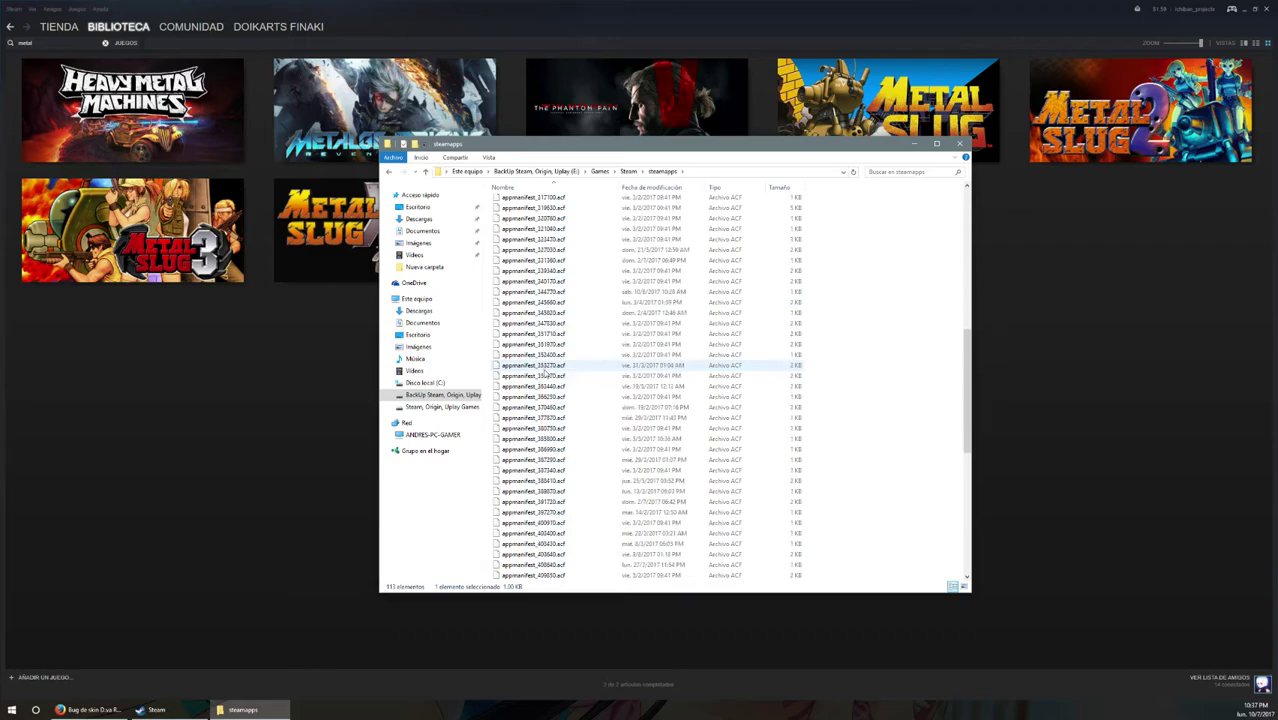
pyautogui.scroll(4, 541, 378)
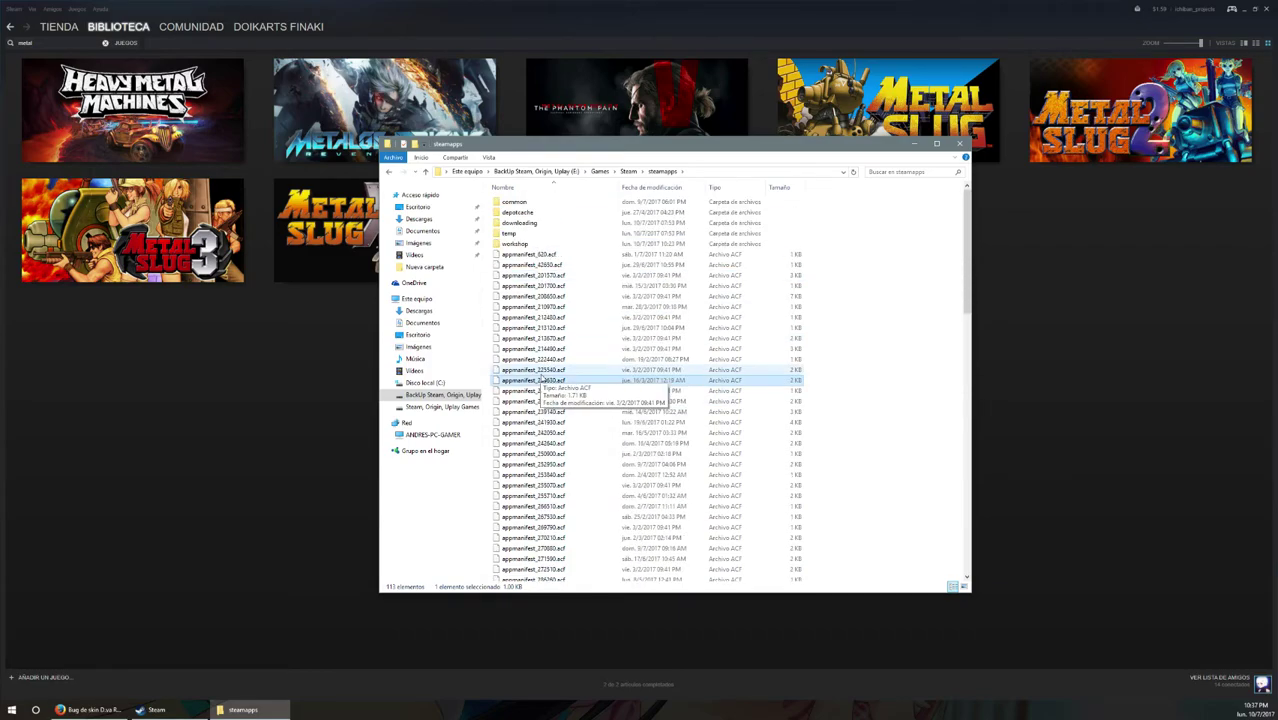
pyautogui.click(552, 188)
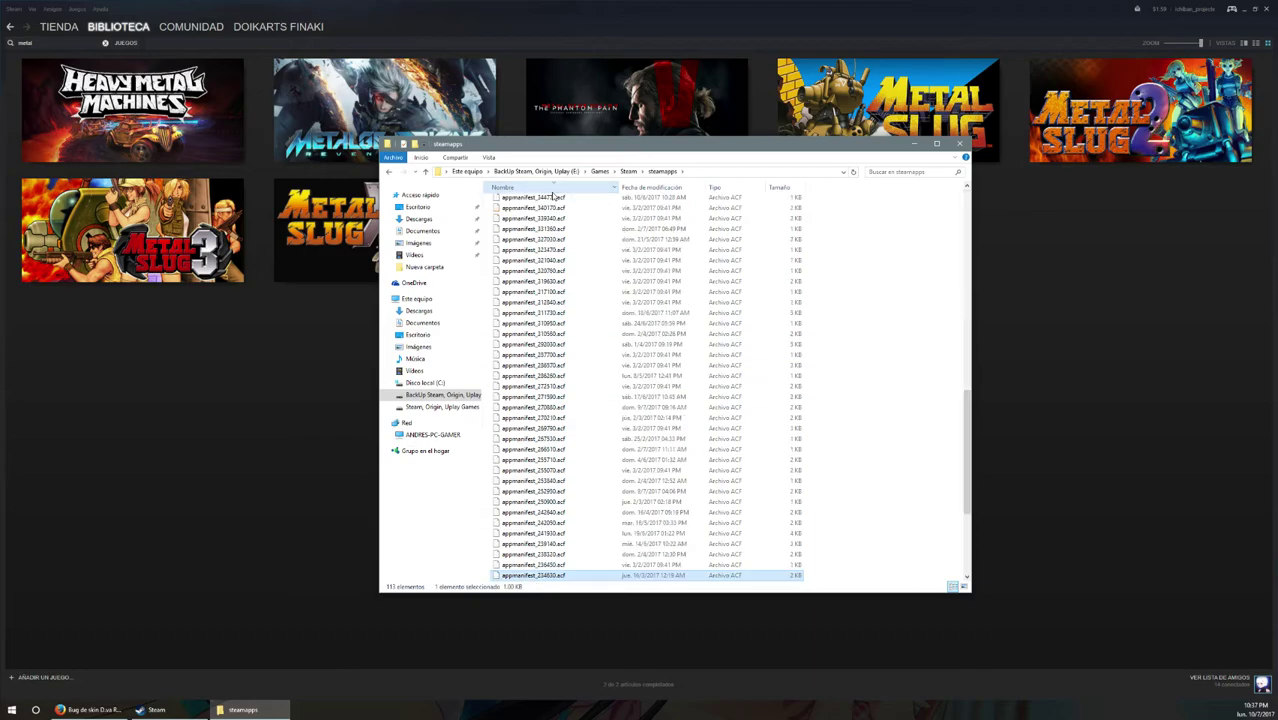
pyautogui.scroll(15, 620, 300)
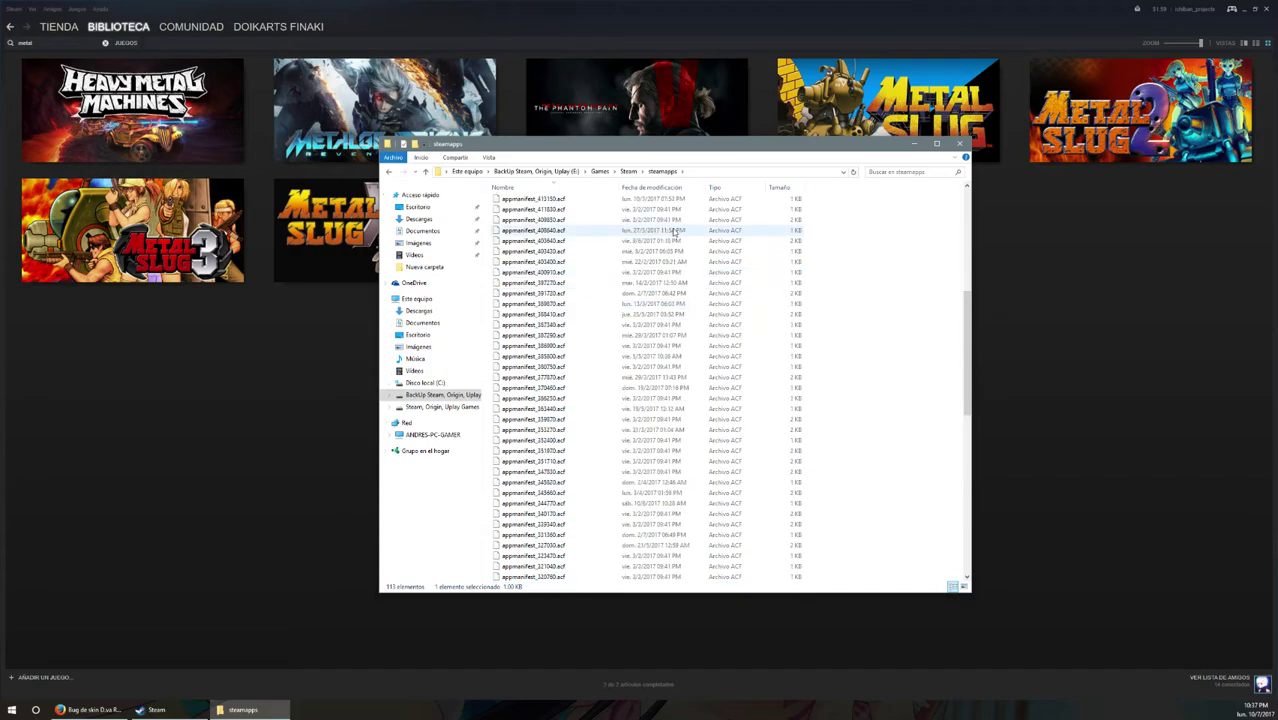
# Reopen the E: drive's steamapps folder, sort it by ascending name, and view the game folders in common.
pyautogui.click(450, 395)
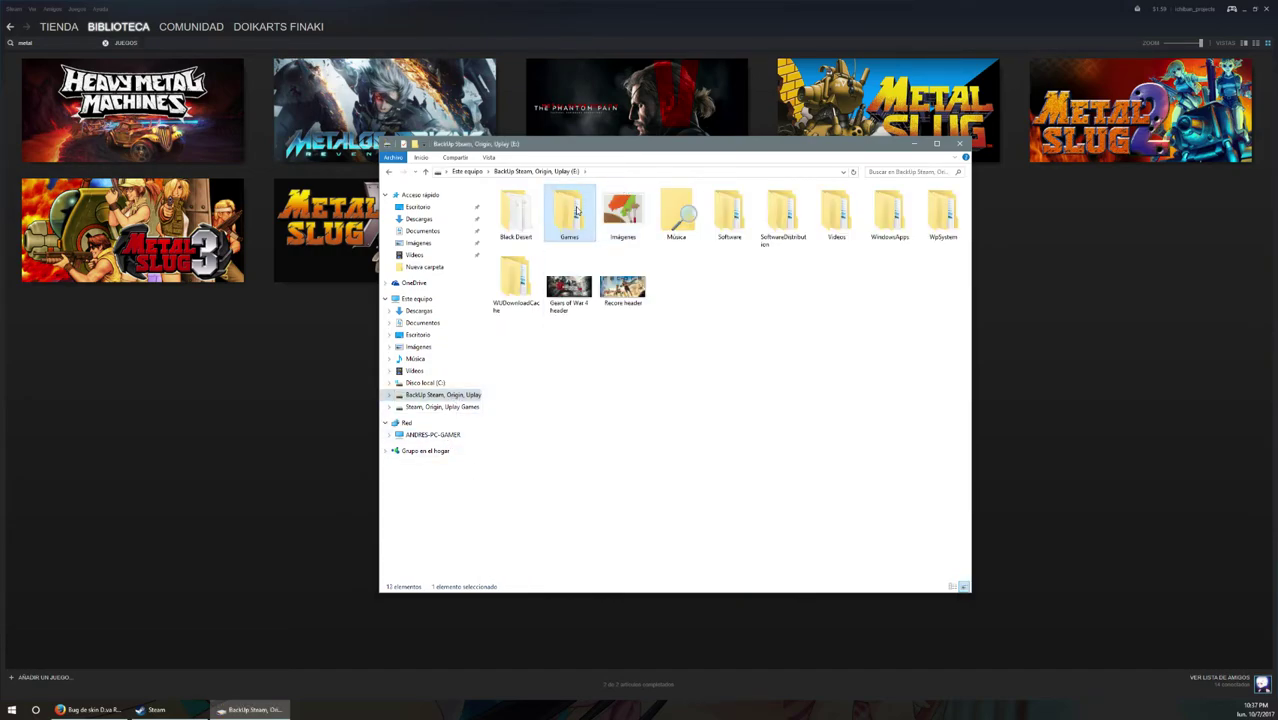
pyautogui.doubleClick(569, 212)
pyautogui.doubleClick(680, 215)
pyautogui.doubleClick(516, 215)
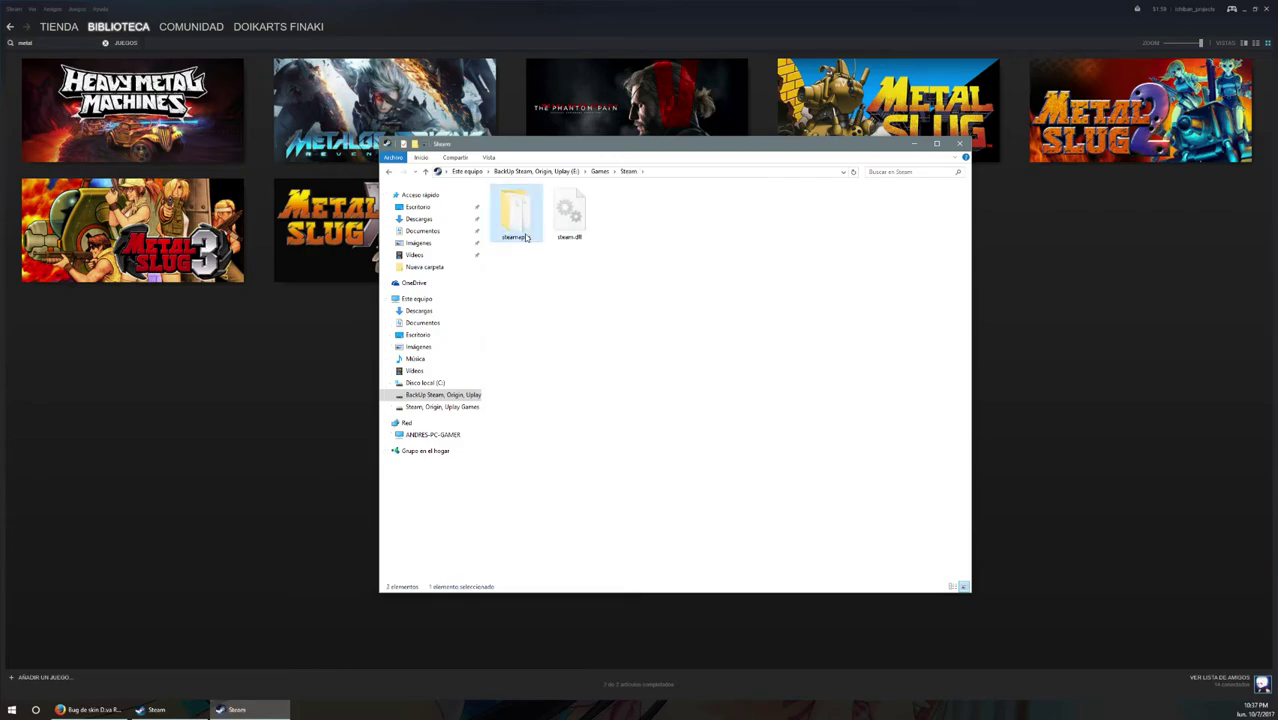
pyautogui.click(540, 187)
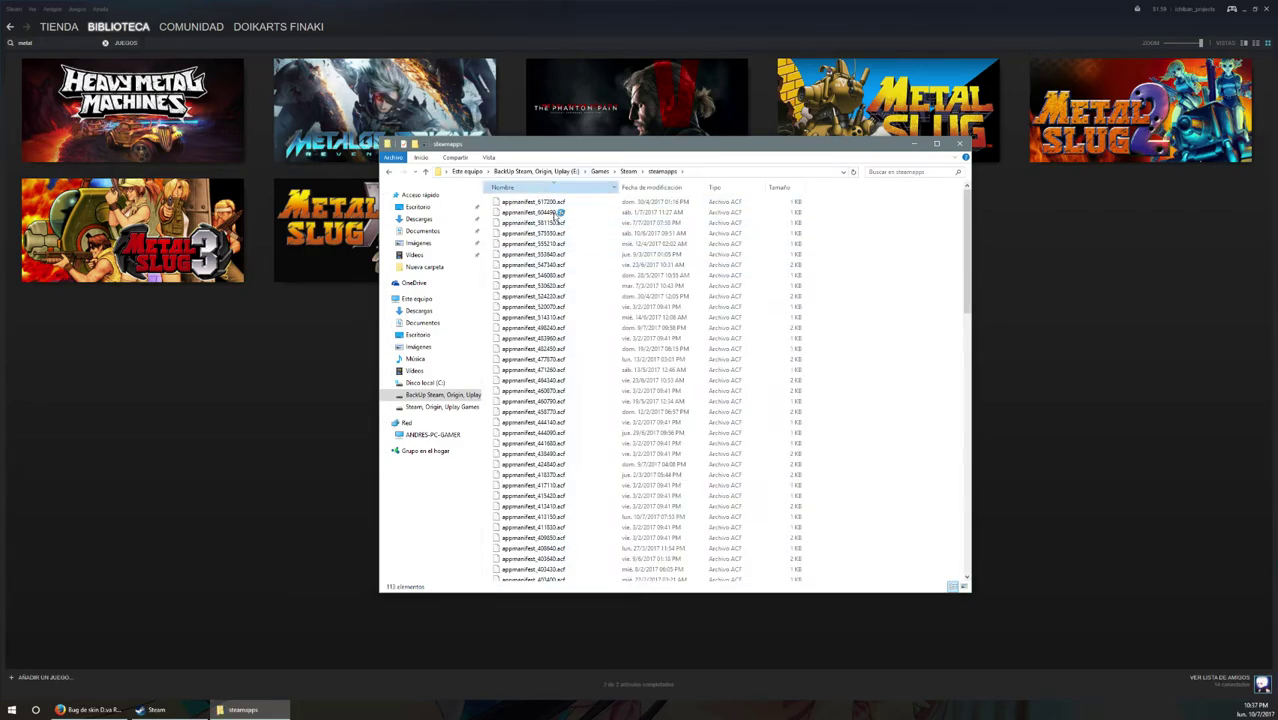
pyautogui.doubleClick(533, 202)
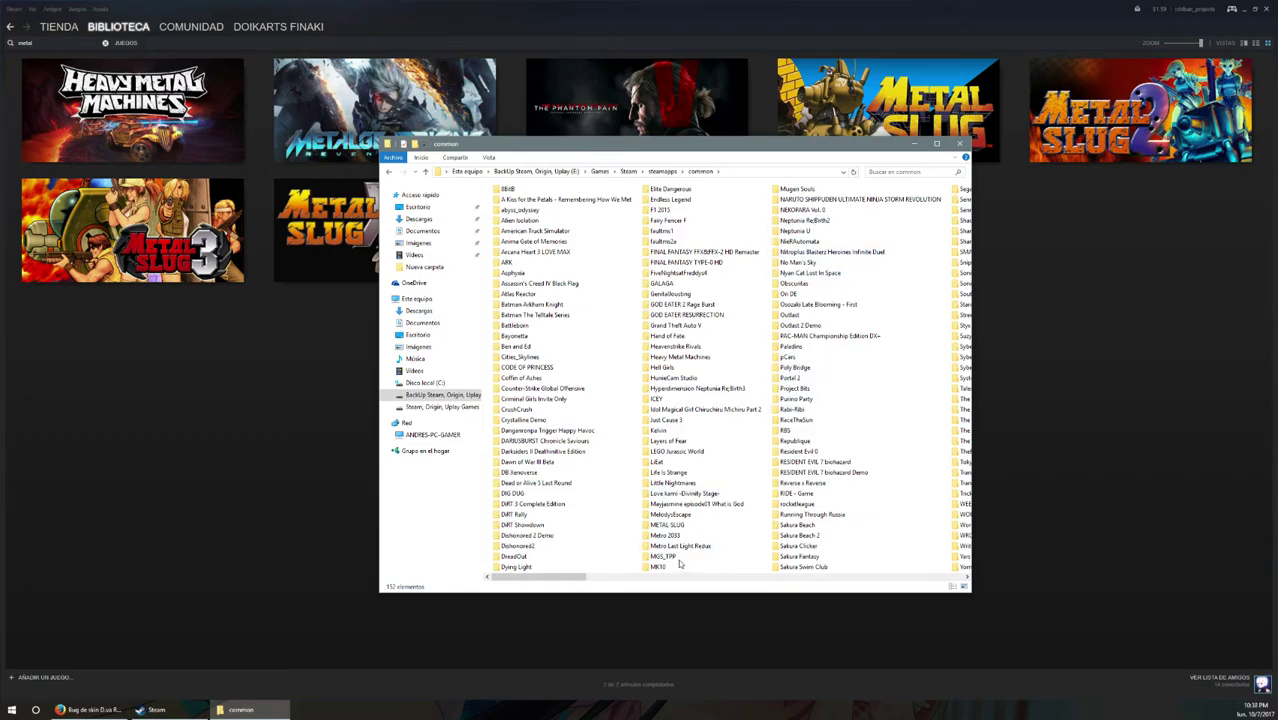
pyautogui.click(389, 172)
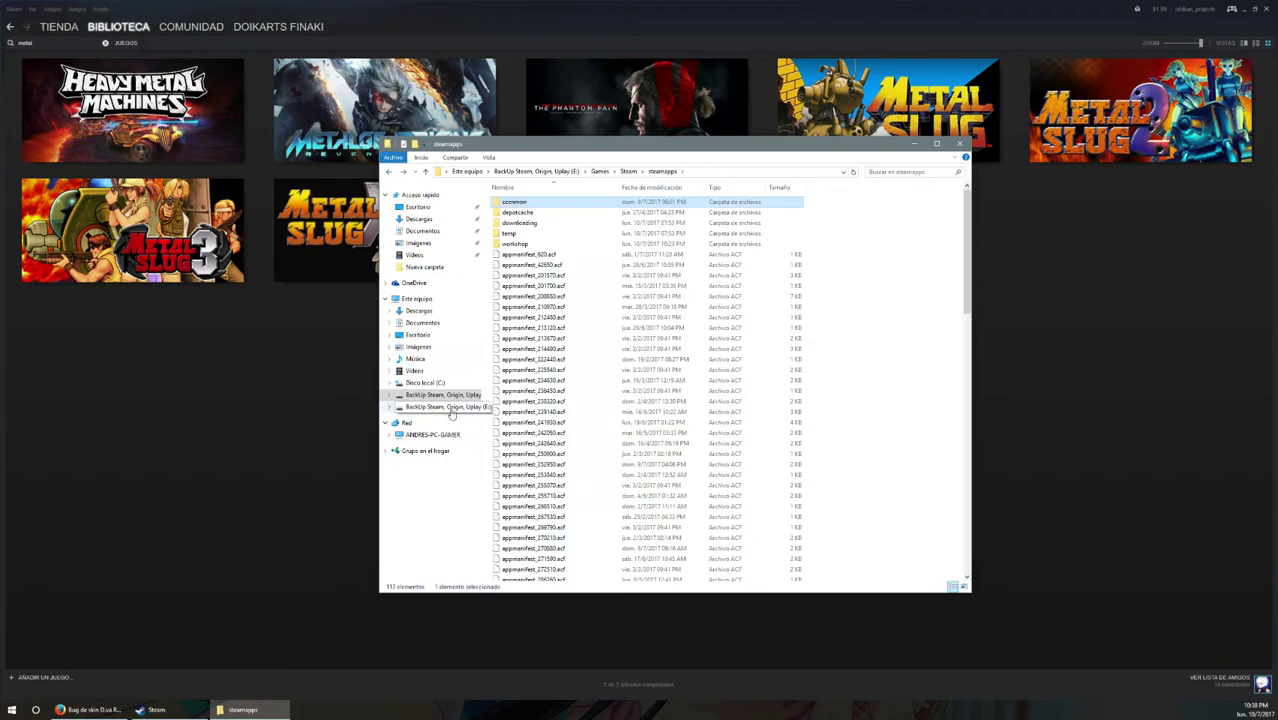
# Open SteamLibrary\SteamApps\common on the Steam, Origin, Uplay Games (F:) drive and locate the Metal Slug game folders.
pyautogui.click(442, 406)
pyautogui.doubleClick(888, 215)
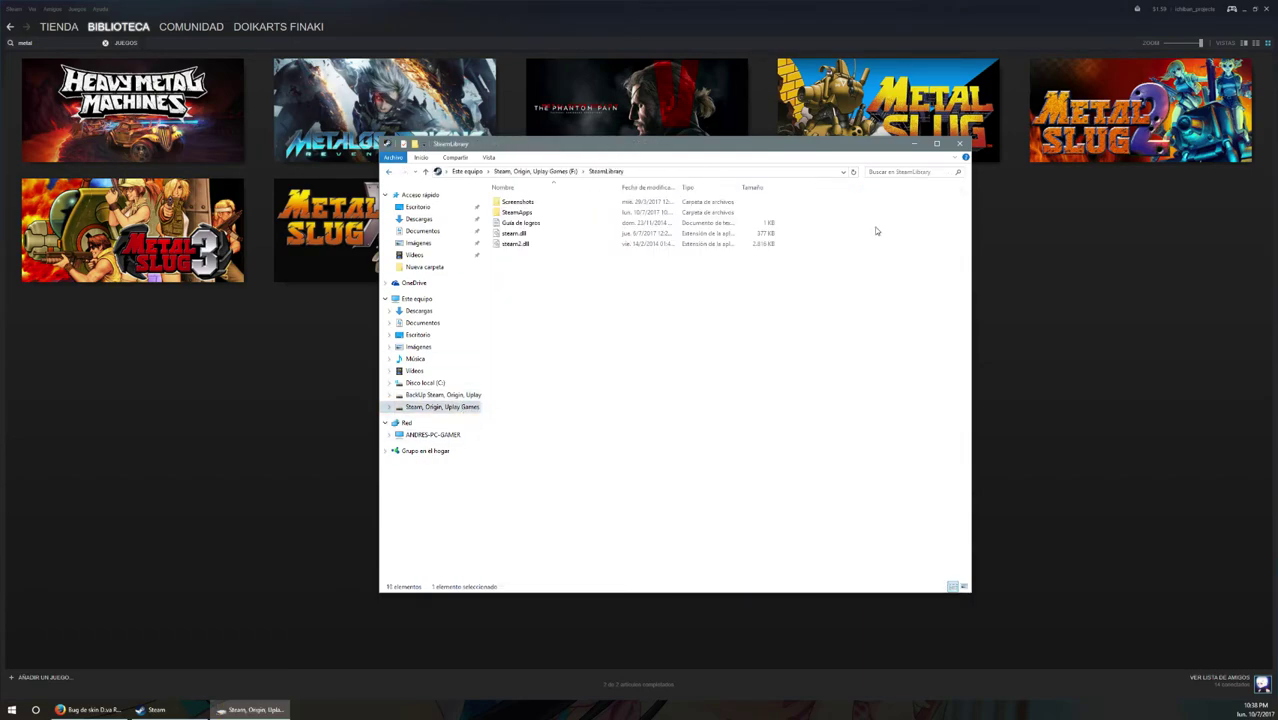
pyautogui.click(527, 213)
pyautogui.doubleClick(527, 213)
pyautogui.doubleClick(519, 206)
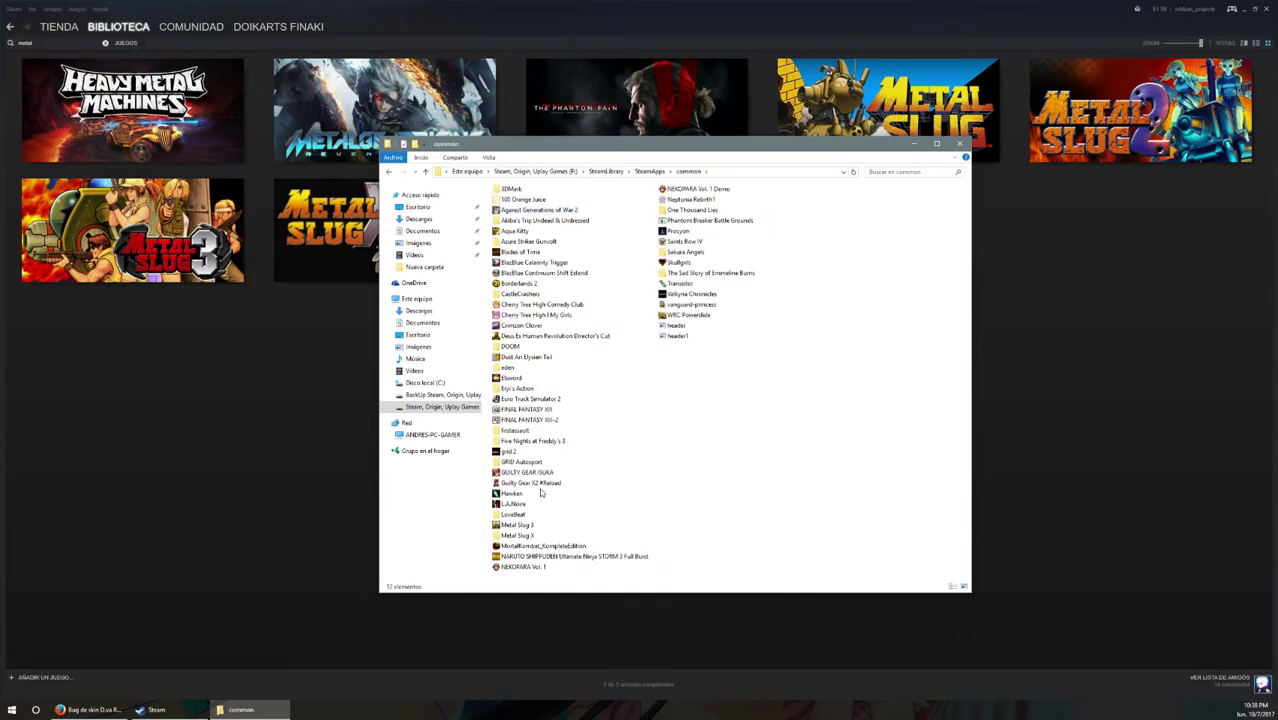
pyautogui.click(520, 526)
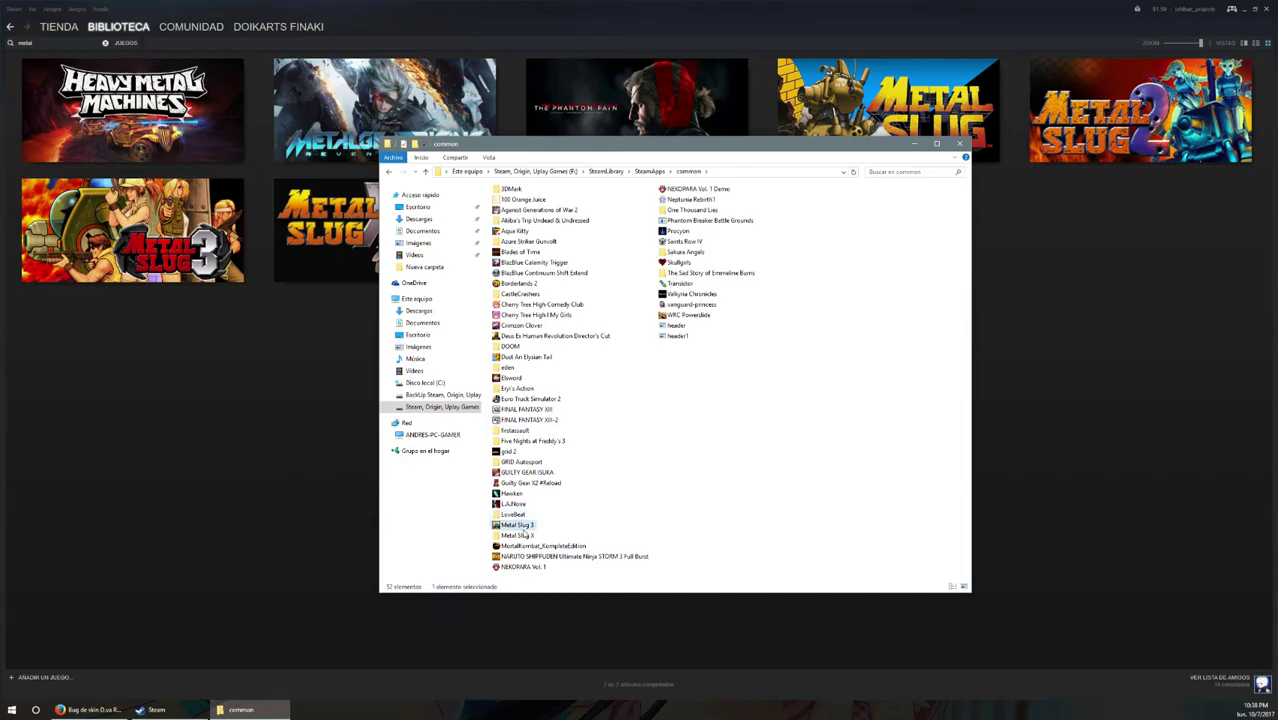
# Return to the F: drive's SteamApps folder and examine its appmanifest files in descending name order.
pyautogui.click(389, 171)
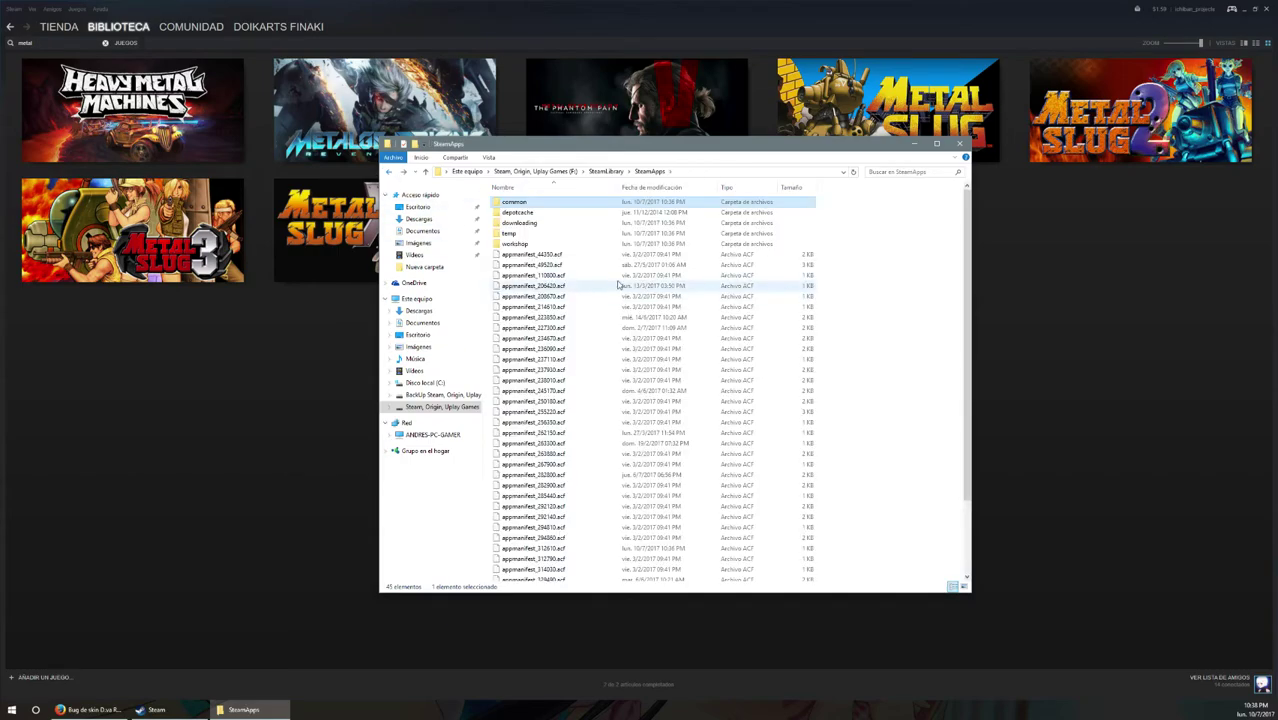
pyautogui.click(561, 187)
pyautogui.scroll(3, 573, 245)
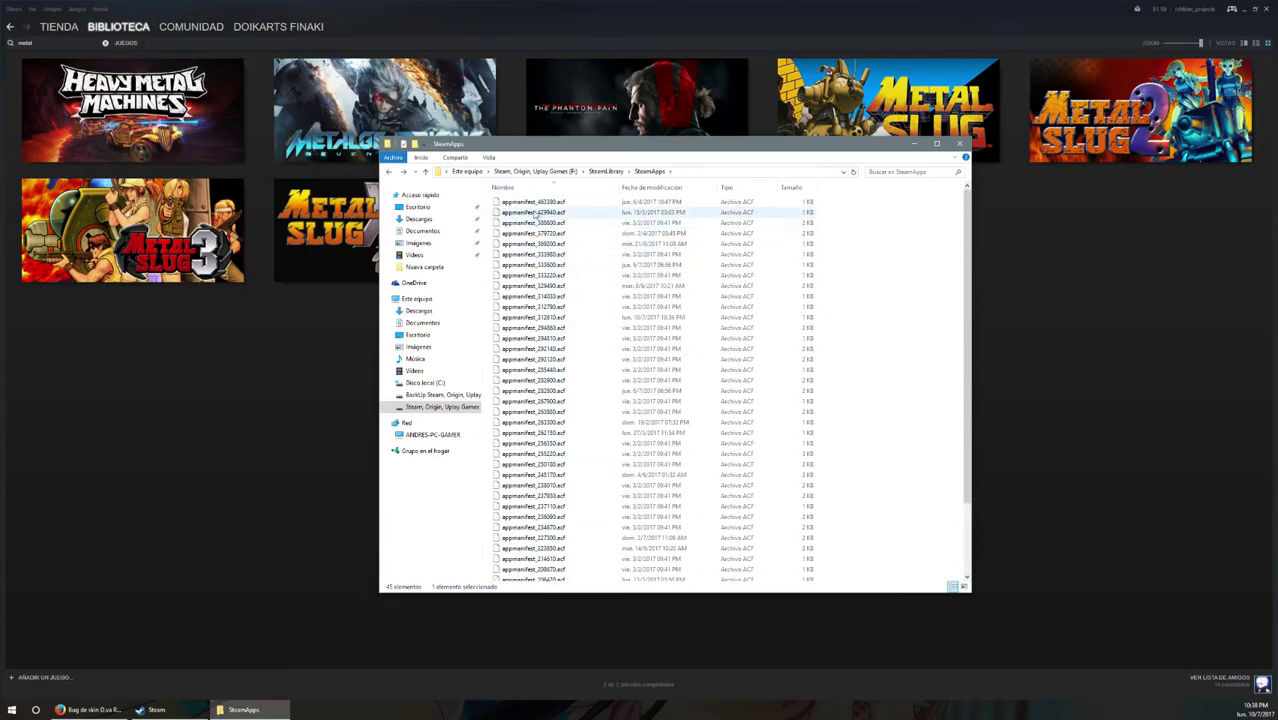
pyautogui.click(520, 204)
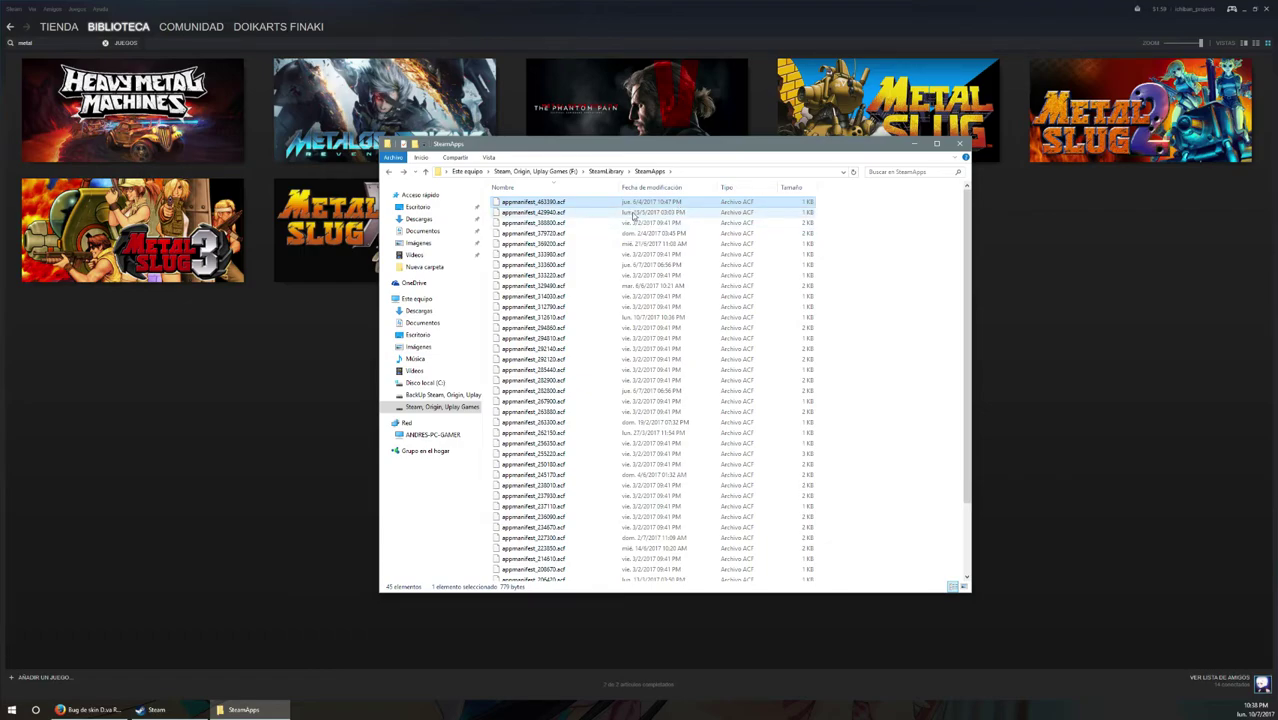
pyautogui.scroll(-3, 578, 240)
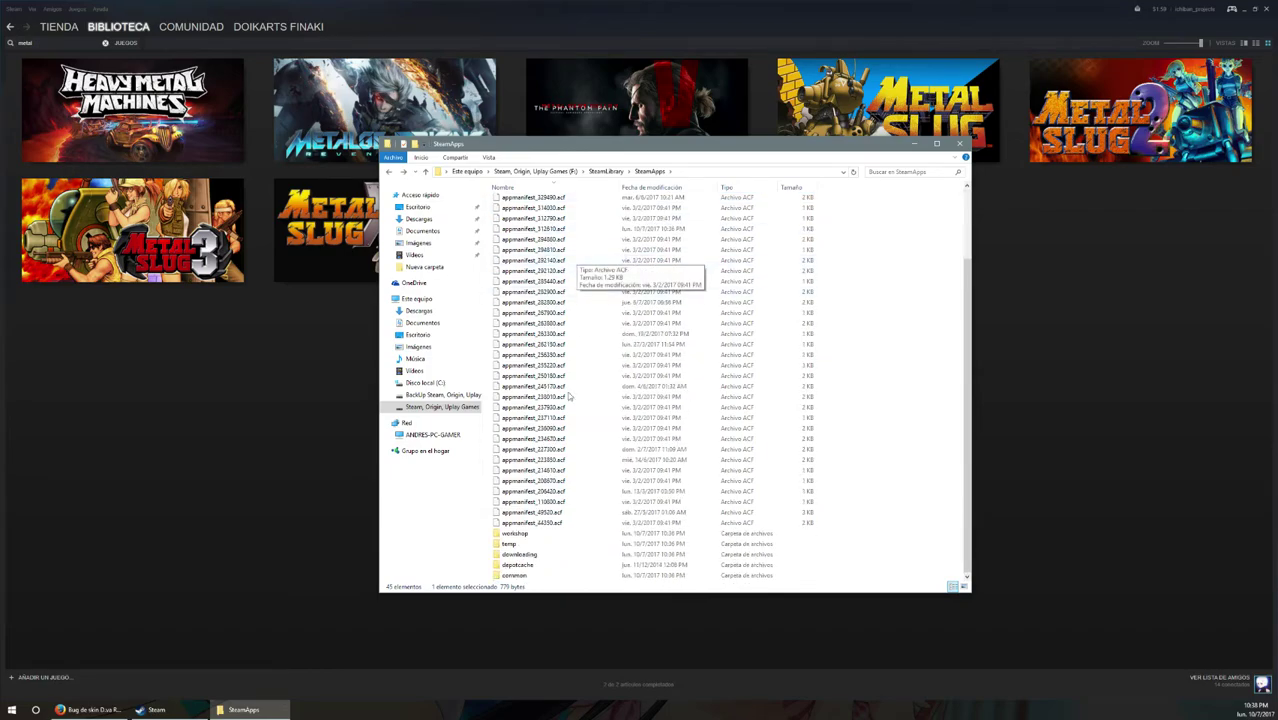
pyautogui.scroll(3, 570, 534)
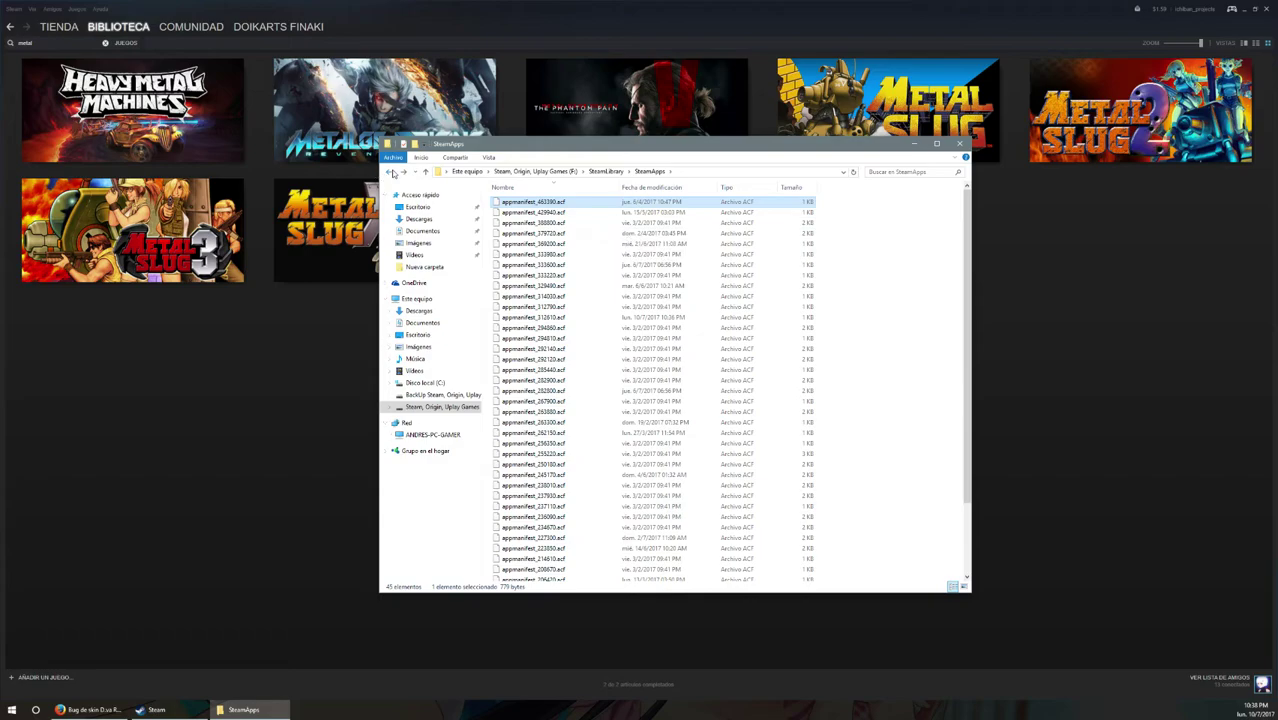
# Sort the F: drive's SteamApps folder by ascending name and delete appmanifest_312610.acf.
pyautogui.click(560, 187)
pyautogui.scroll(3, 585, 300)
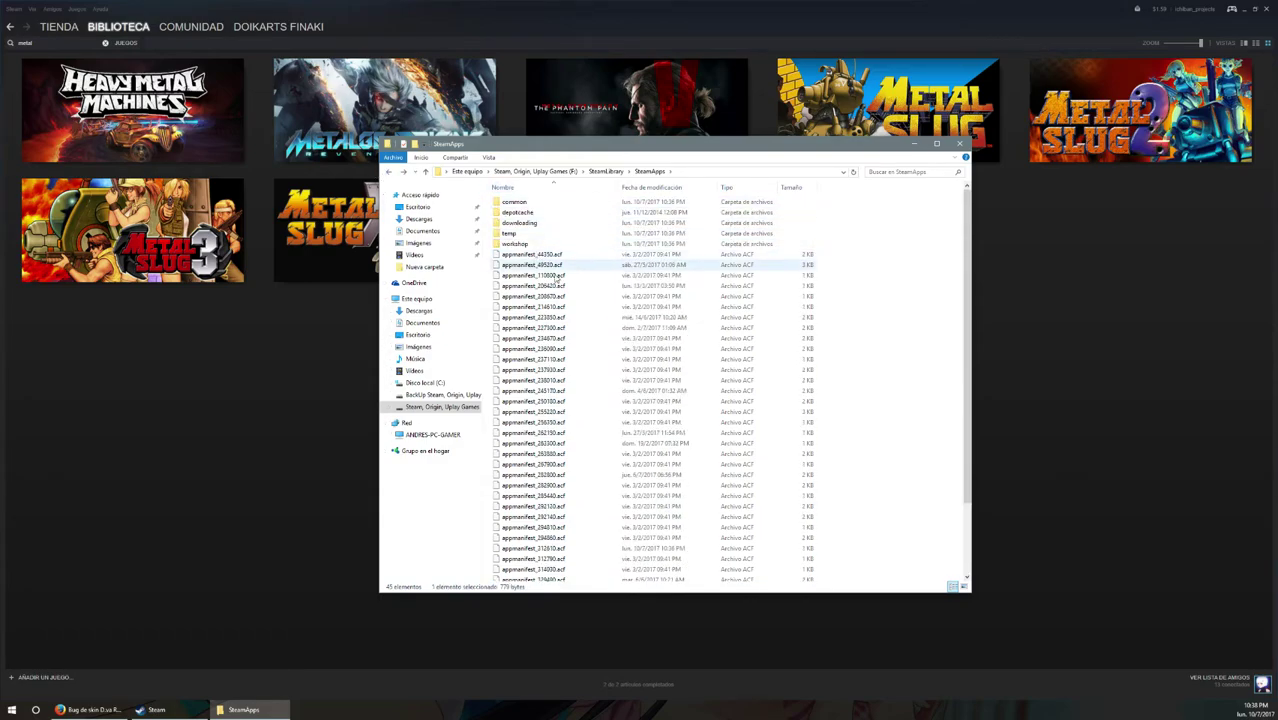
pyautogui.click(677, 549)
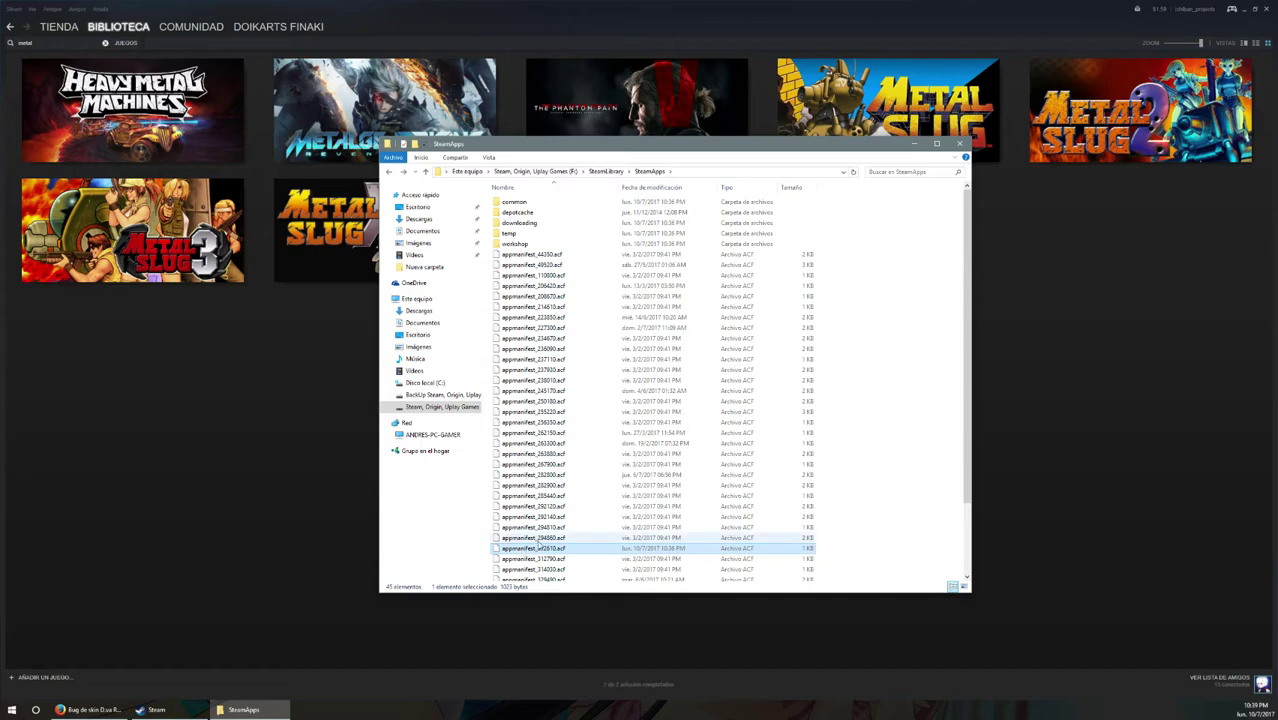
pyautogui.press('Delete')
pyautogui.press('Return')
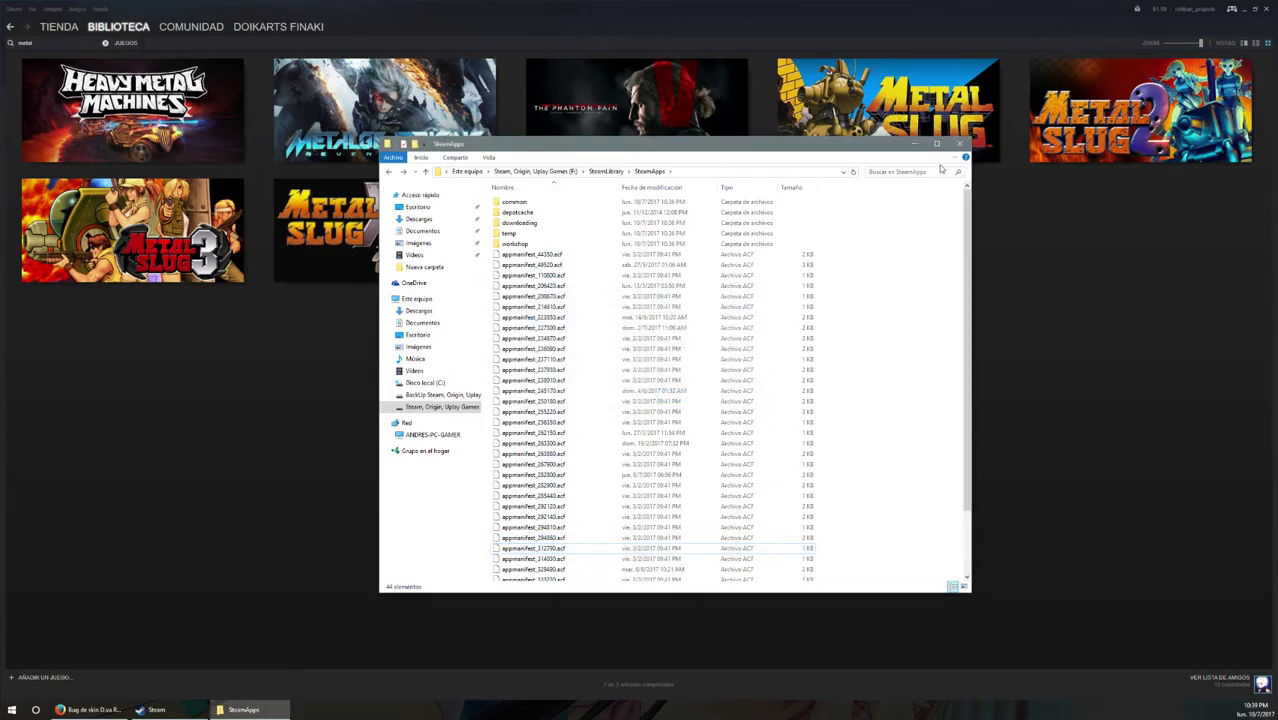
# Minimize the SteamApps folder window and exit the Steam client completely.
pyautogui.click(914, 143)
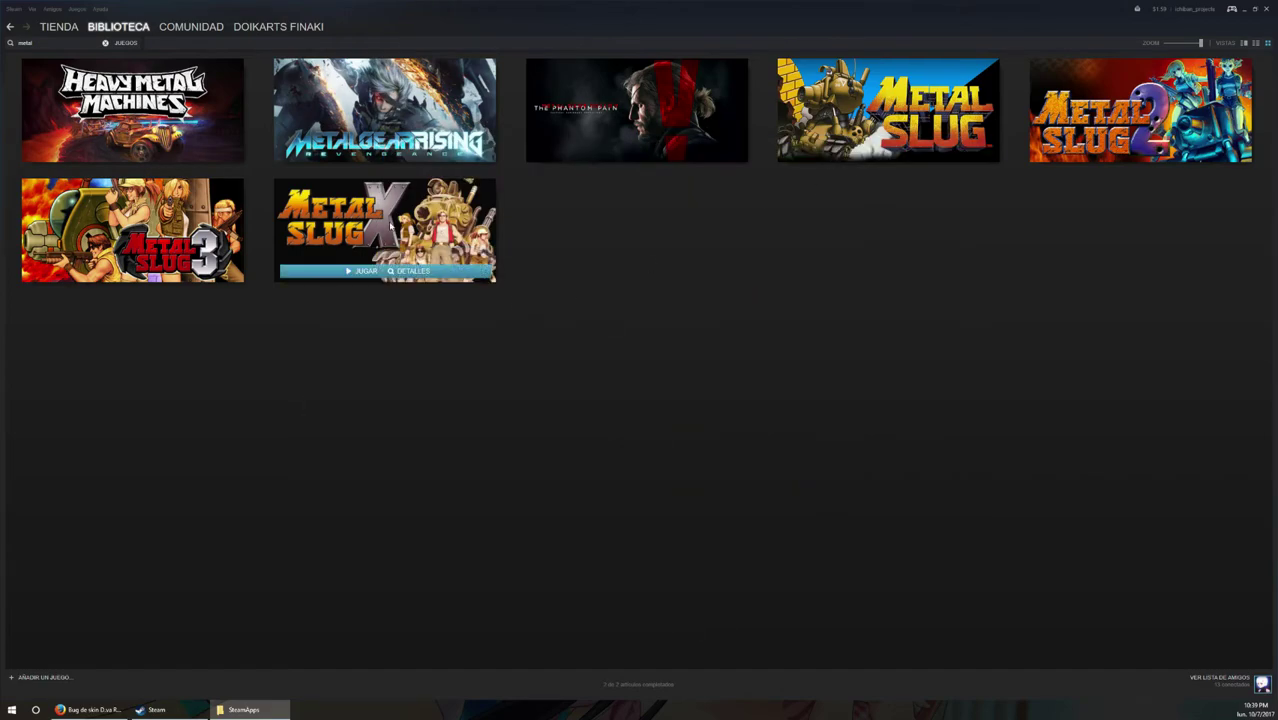
pyautogui.click(15, 12)
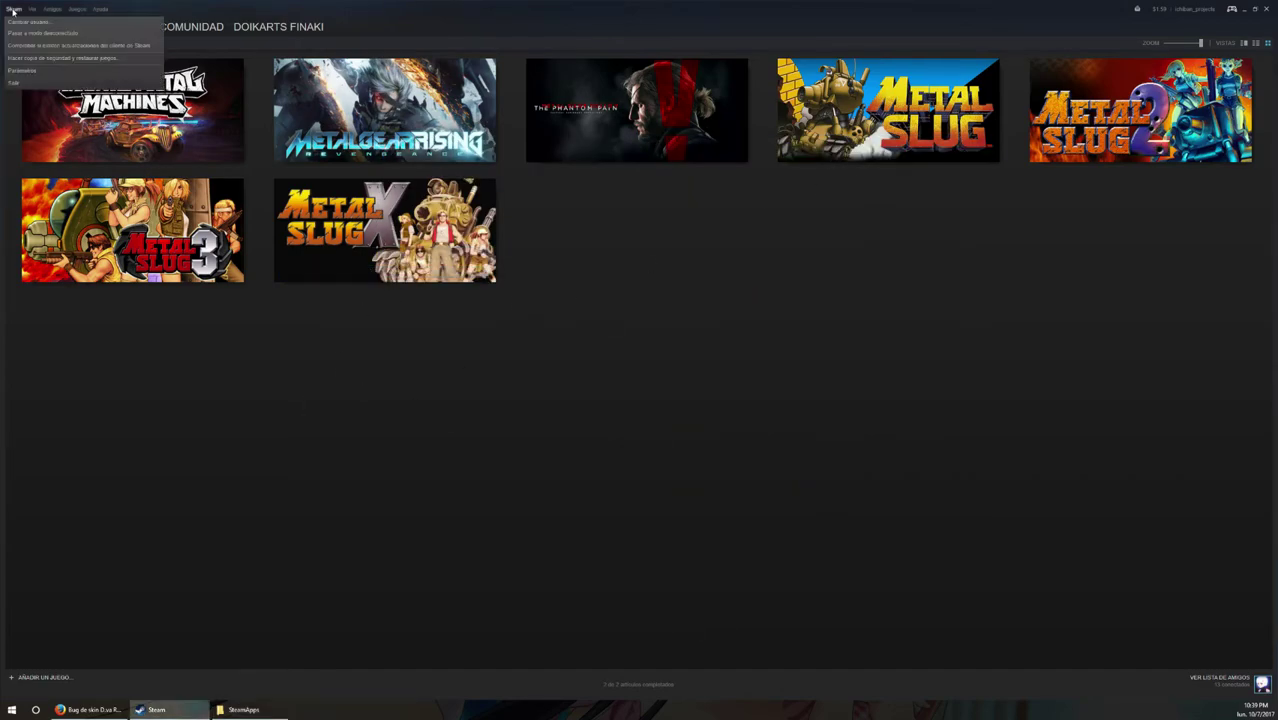
pyautogui.click(16, 85)
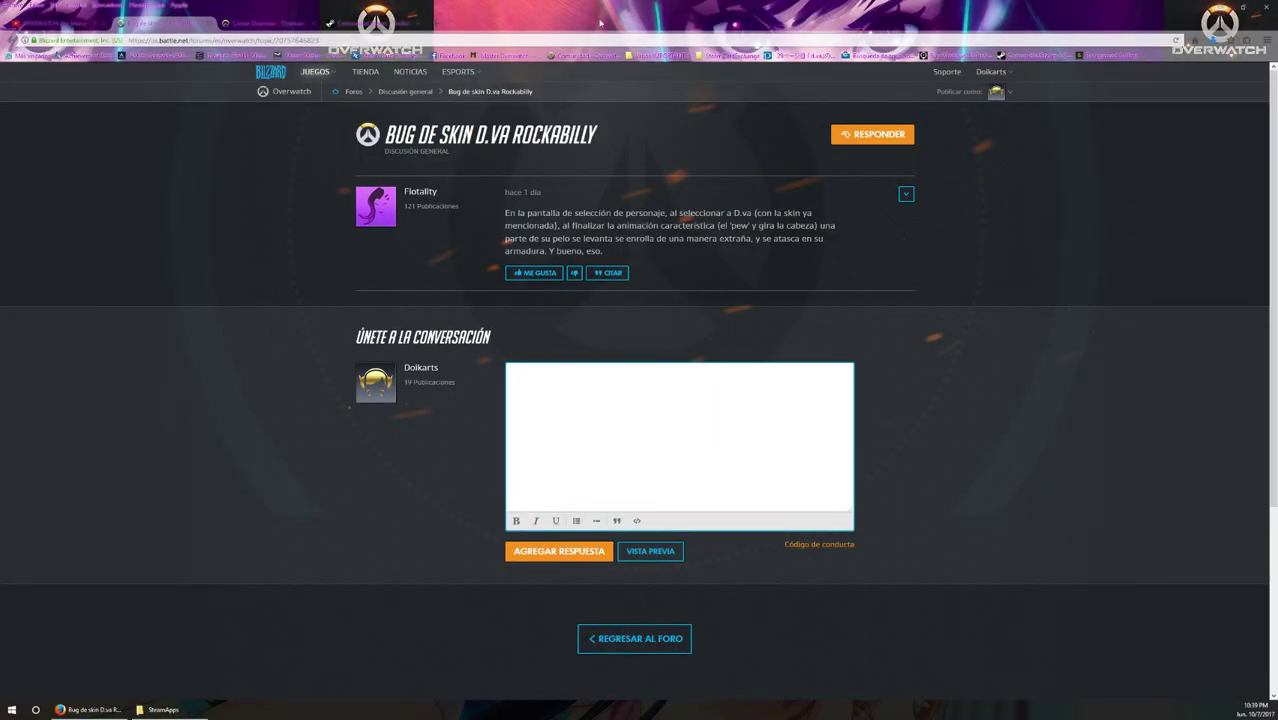
# Minimize the browser window and launch Steam again from the Windows desktop.
pyautogui.click(265, 30)
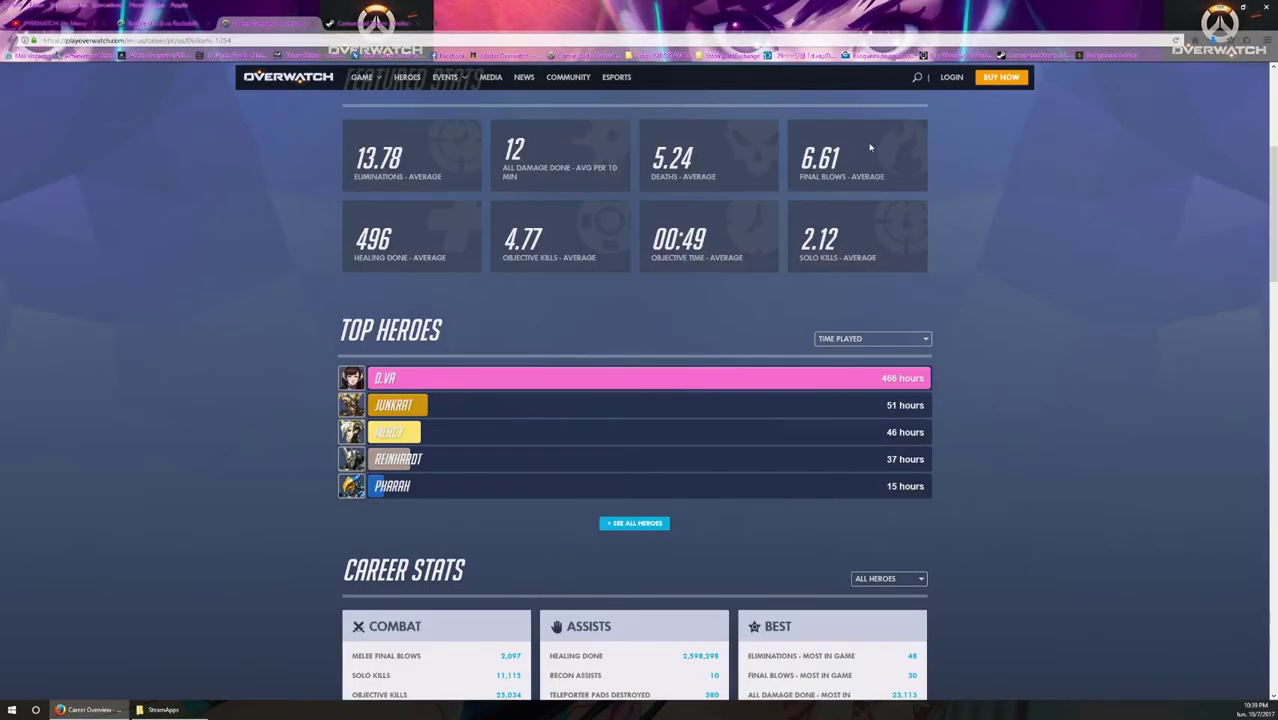
pyautogui.click(1221, 9)
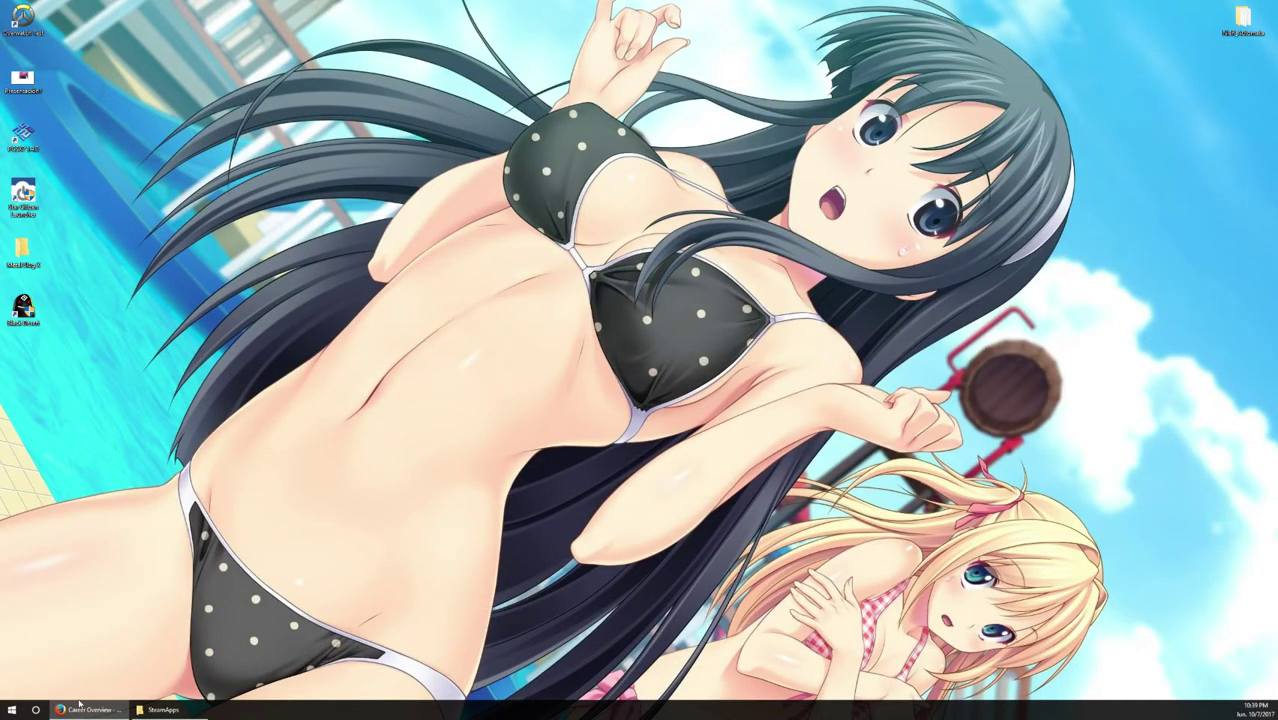
pyautogui.click(11, 710)
pyautogui.click(11, 710)
pyautogui.click(11, 710)
pyautogui.click(397, 421)
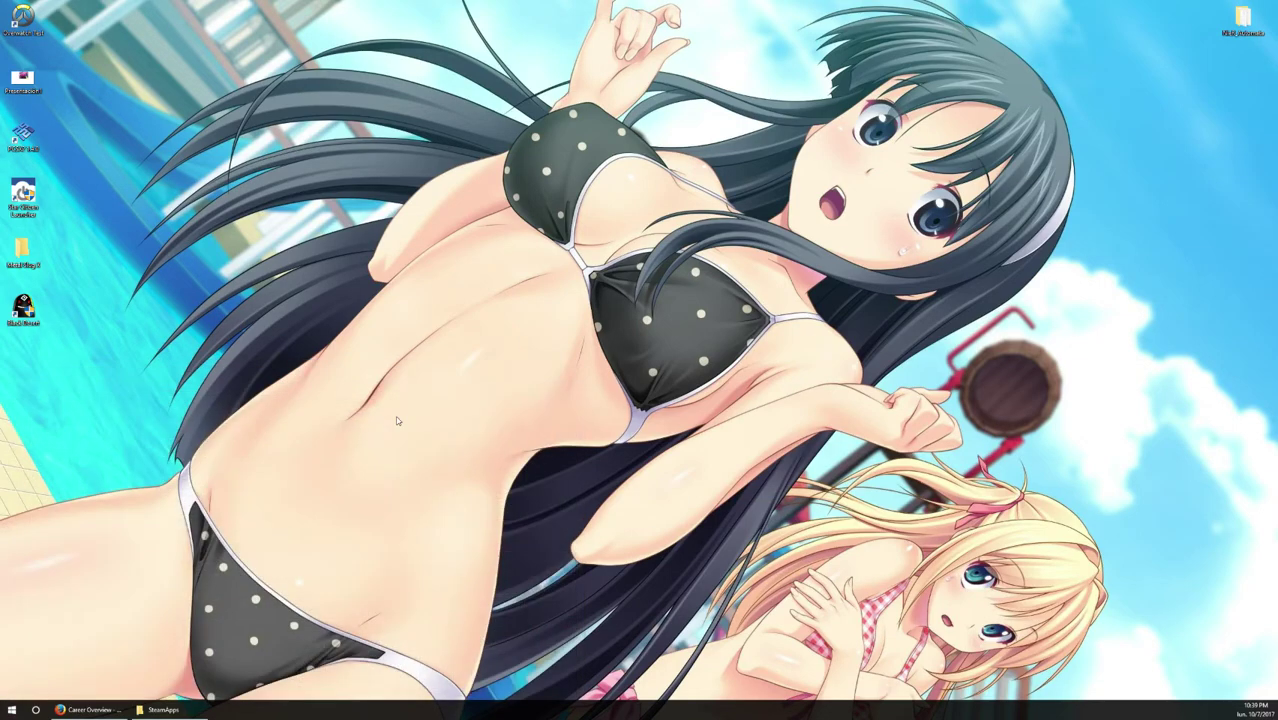
# Advance the desktop background to the next wallpaper while Steam starts up.
pyautogui.rightClick(405, 338)
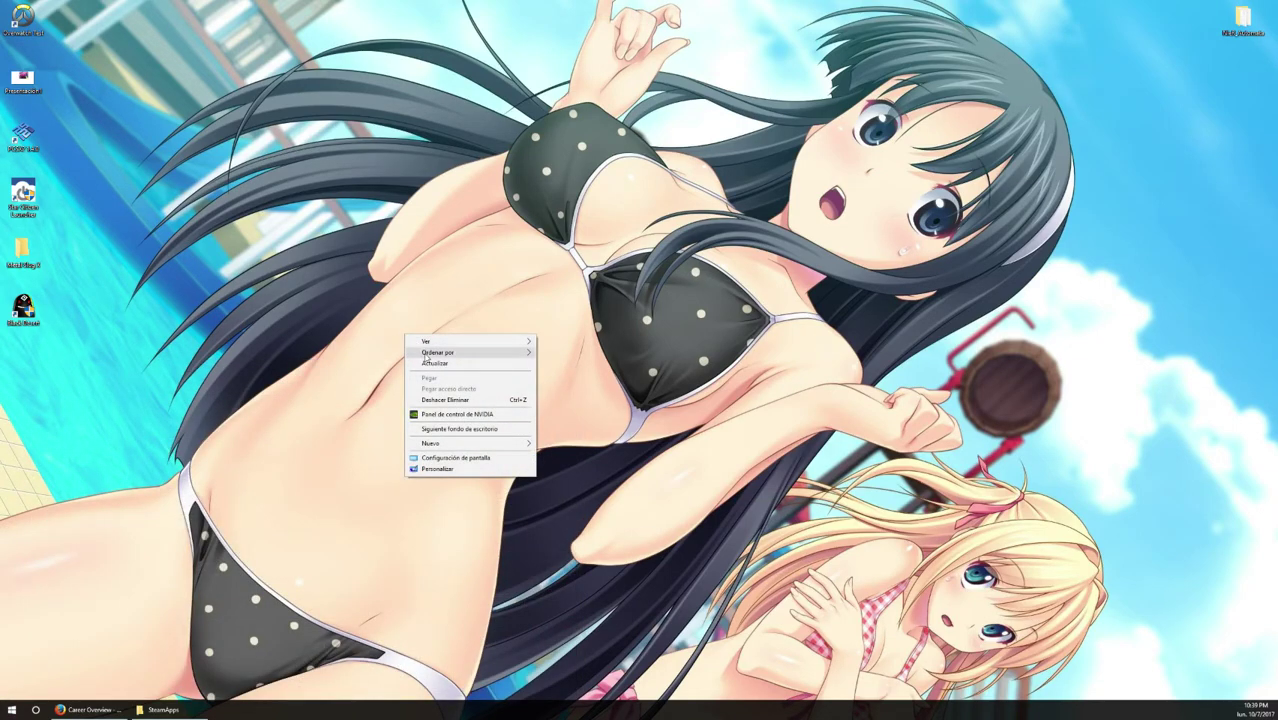
pyautogui.click(455, 430)
pyautogui.rightClick(435, 365)
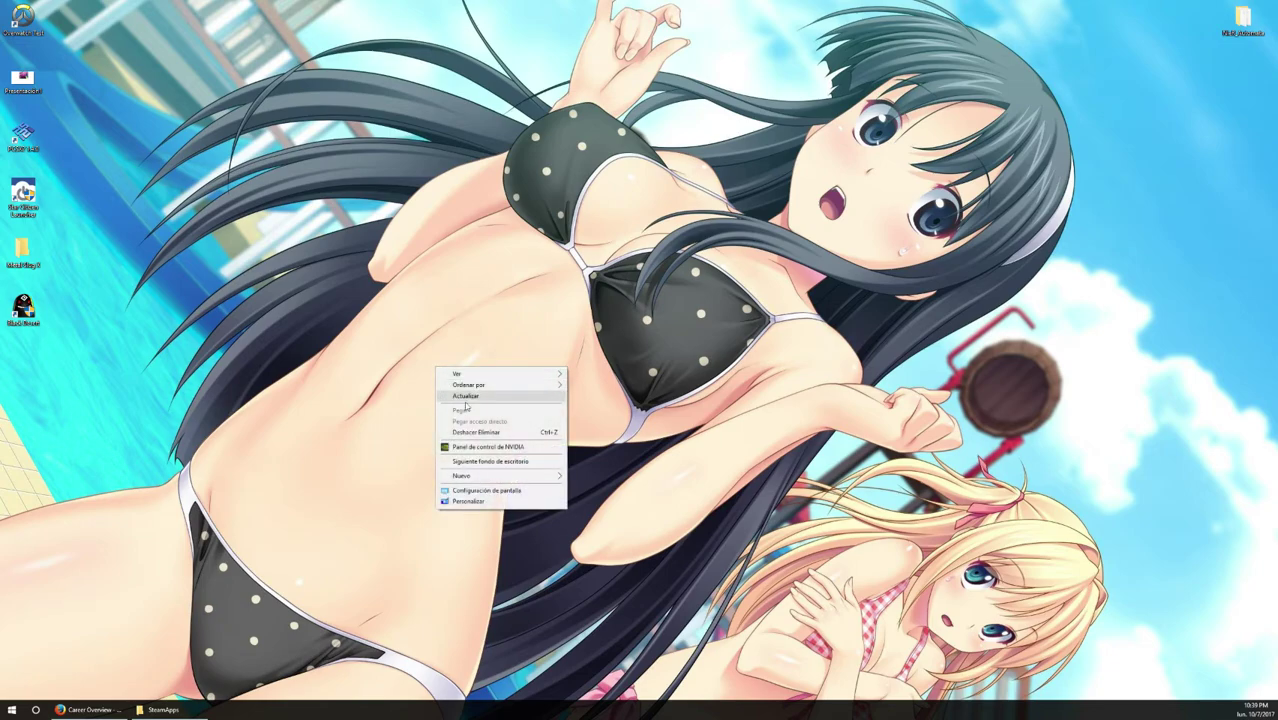
pyautogui.click(501, 459)
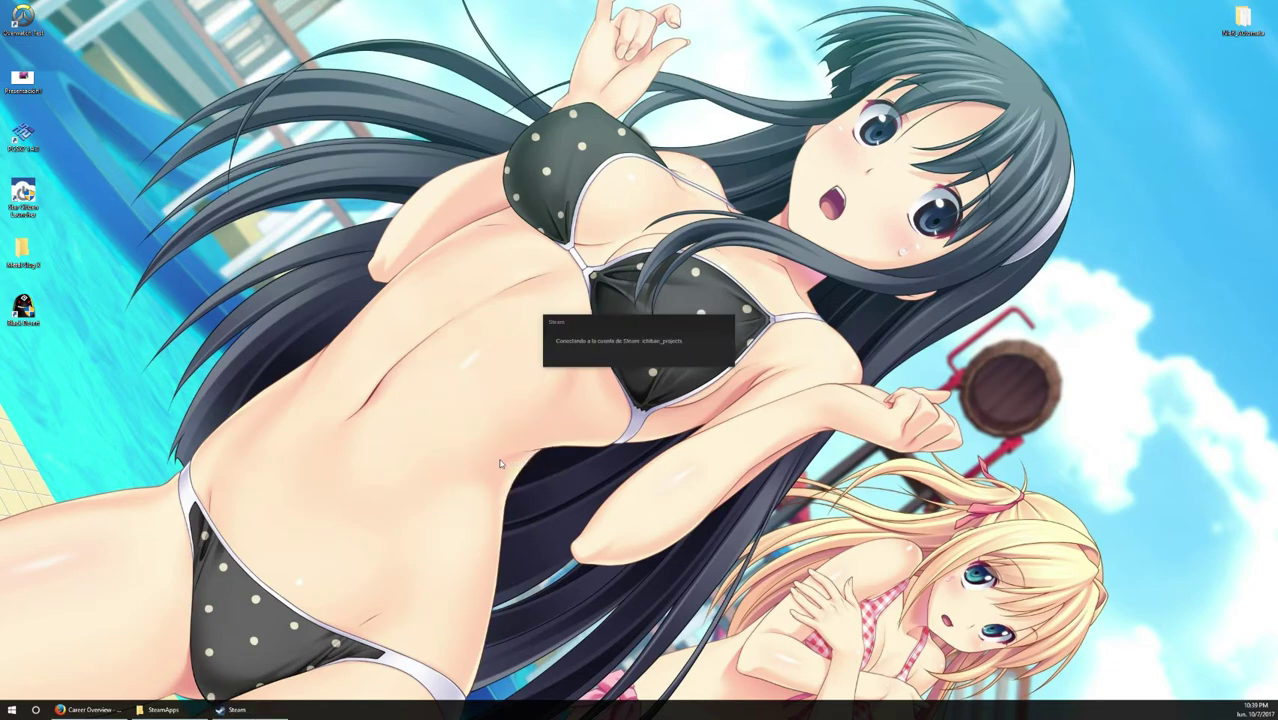
pyautogui.rightClick(458, 400)
pyautogui.click(517, 497)
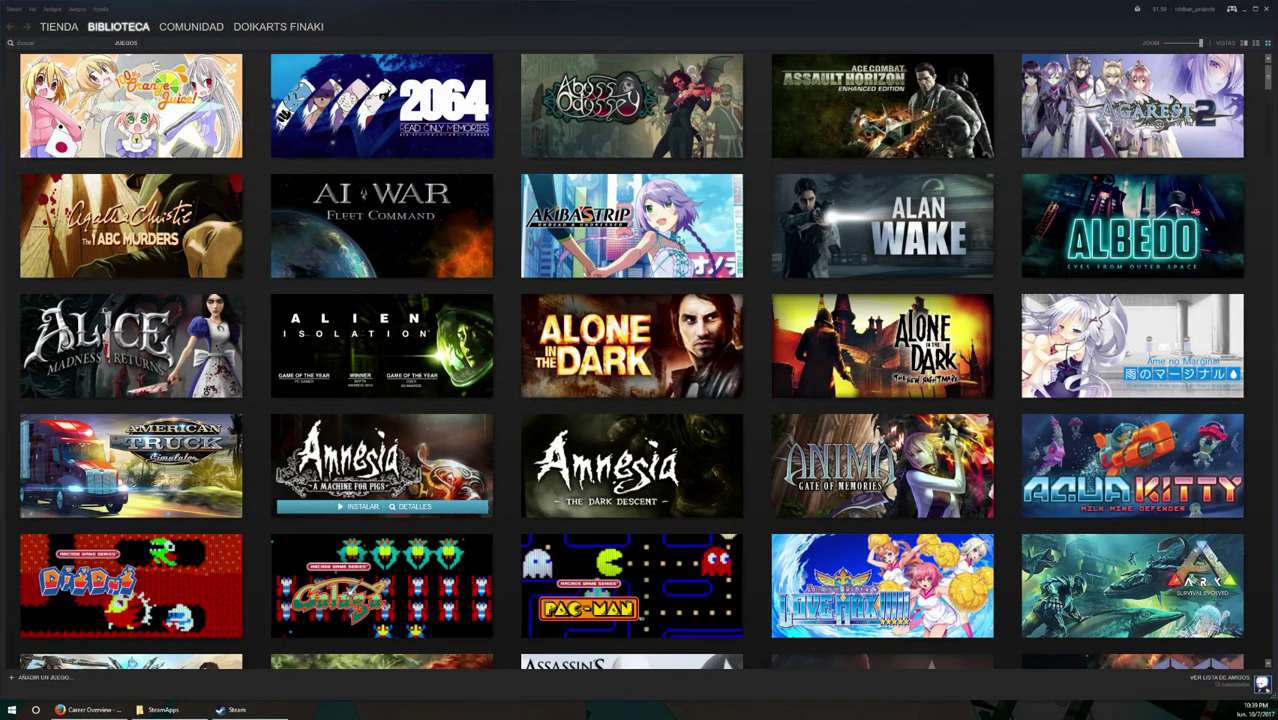
# Filter the Steam library by "metal" and check the action offered for METAL SLUG X.
pyautogui.click(62, 45)
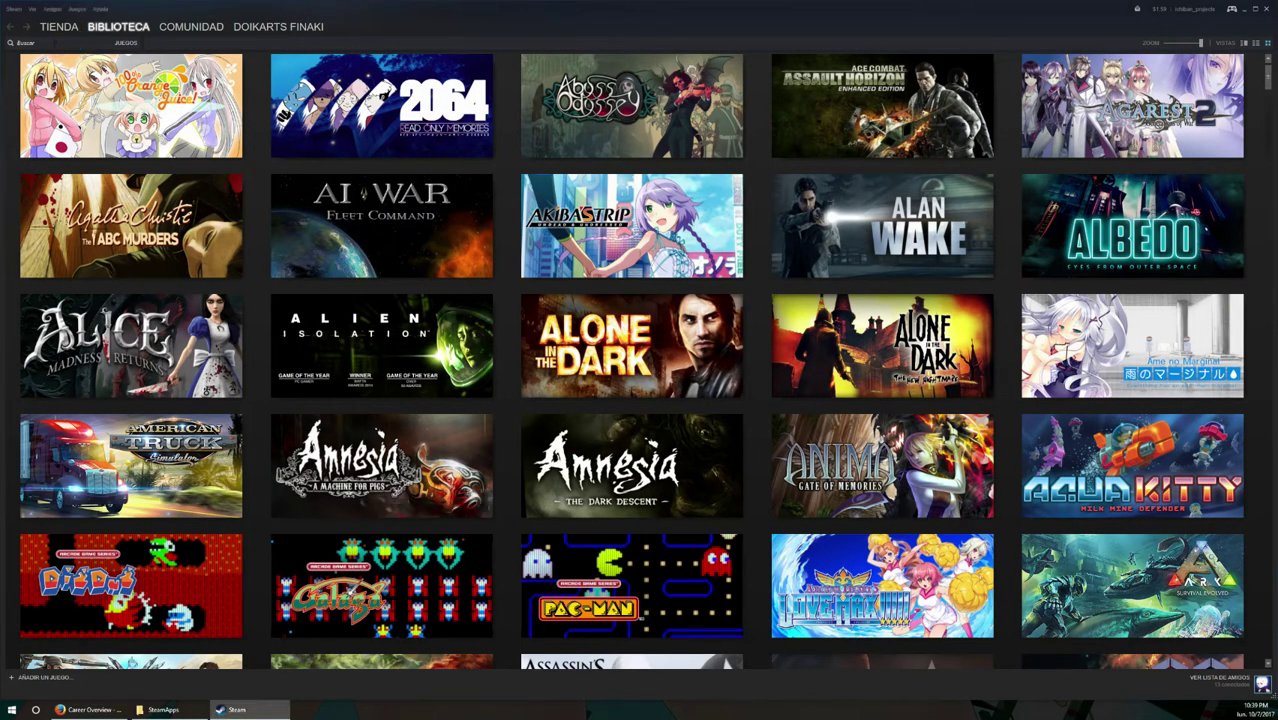
pyautogui.write('m')
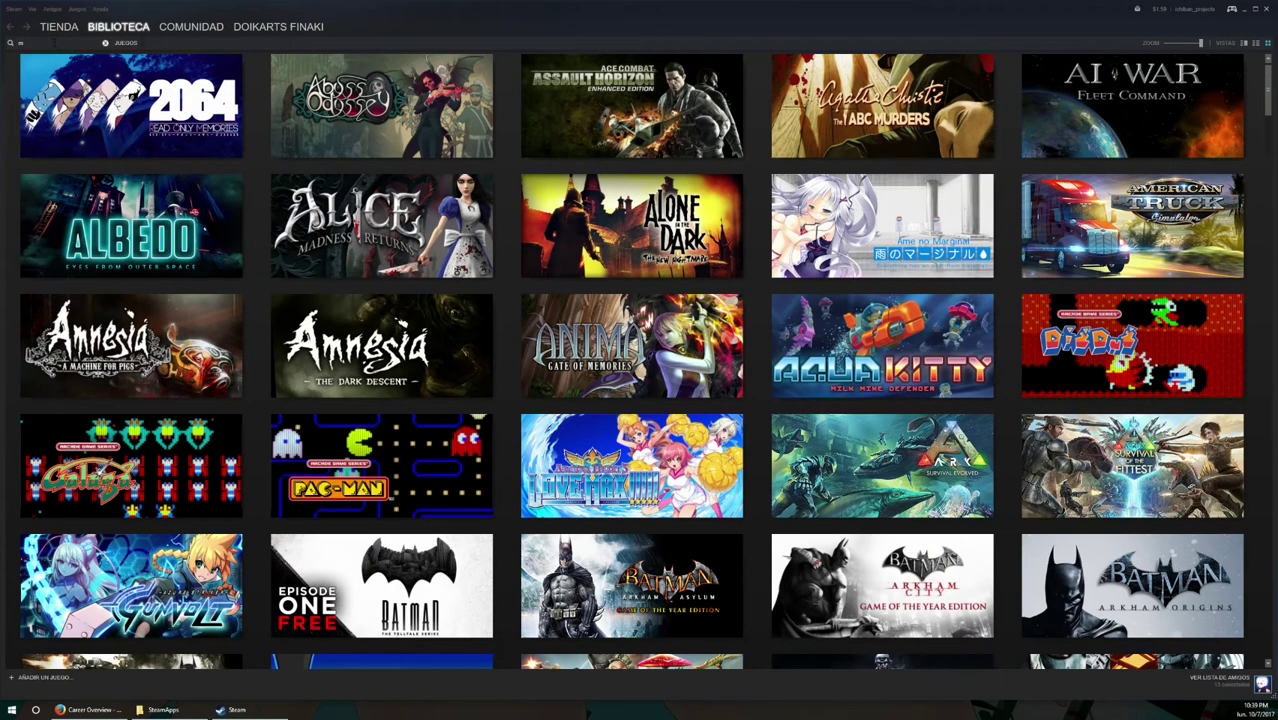
pyautogui.write('etal')
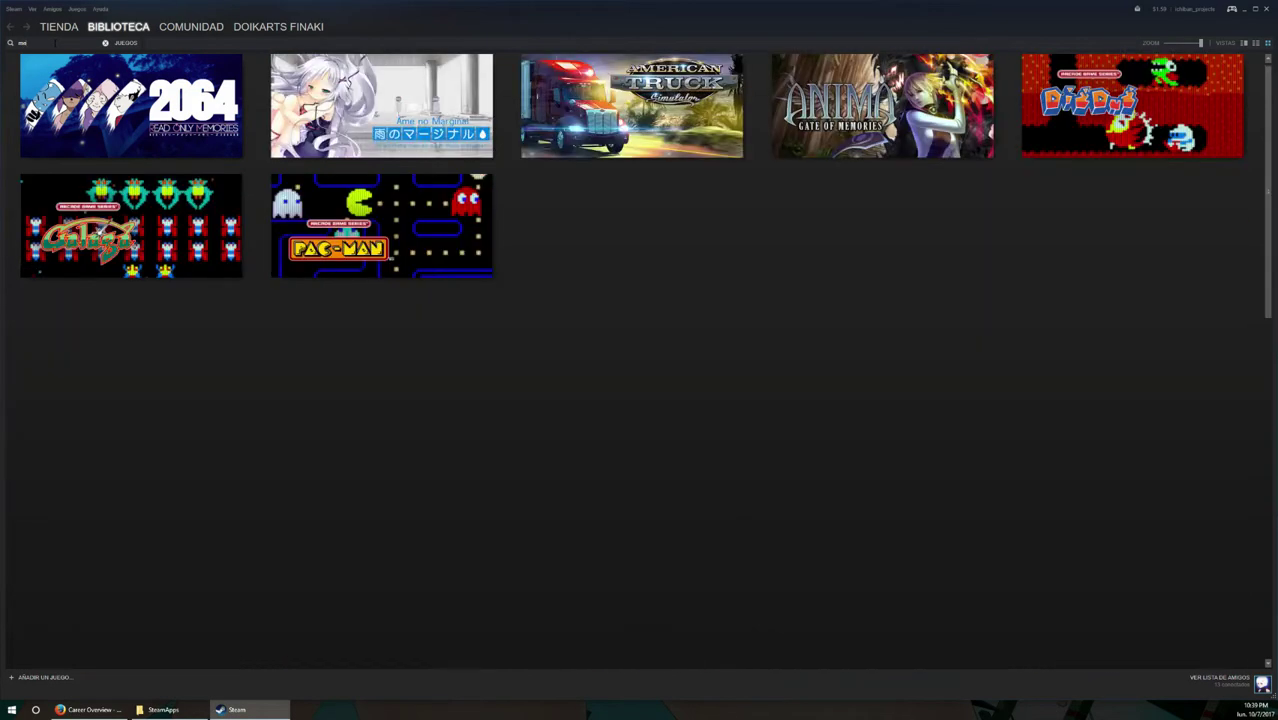
pyautogui.moveTo(422, 226)
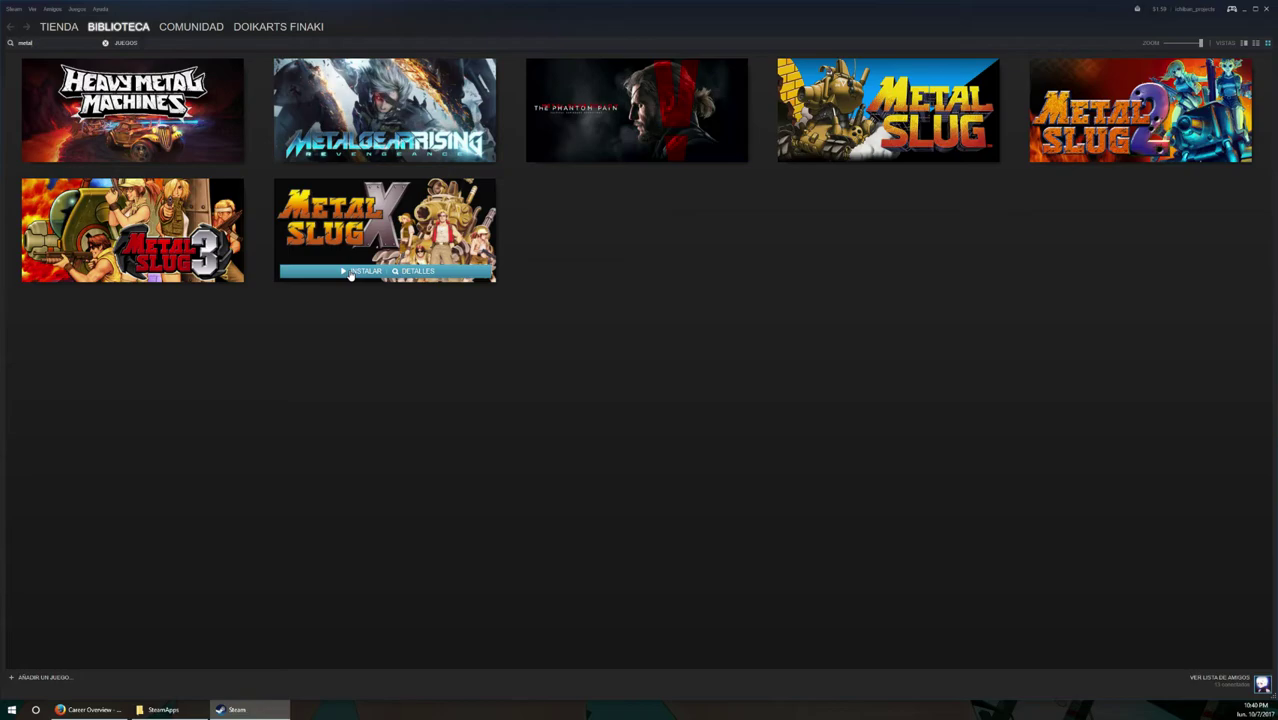
# Open the common folder inside the F: drive's SteamApps to check for the Metal Slug X folder, then return to the Steam library.
pyautogui.click(163, 709)
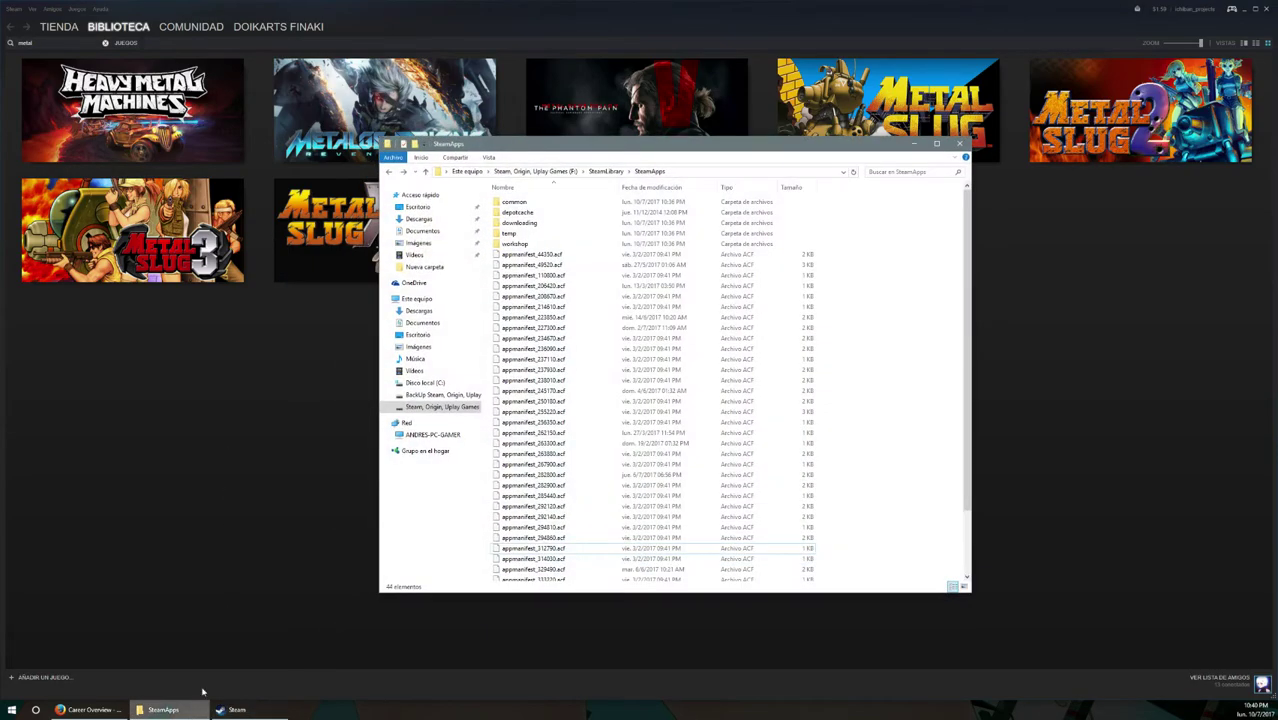
pyautogui.doubleClick(534, 204)
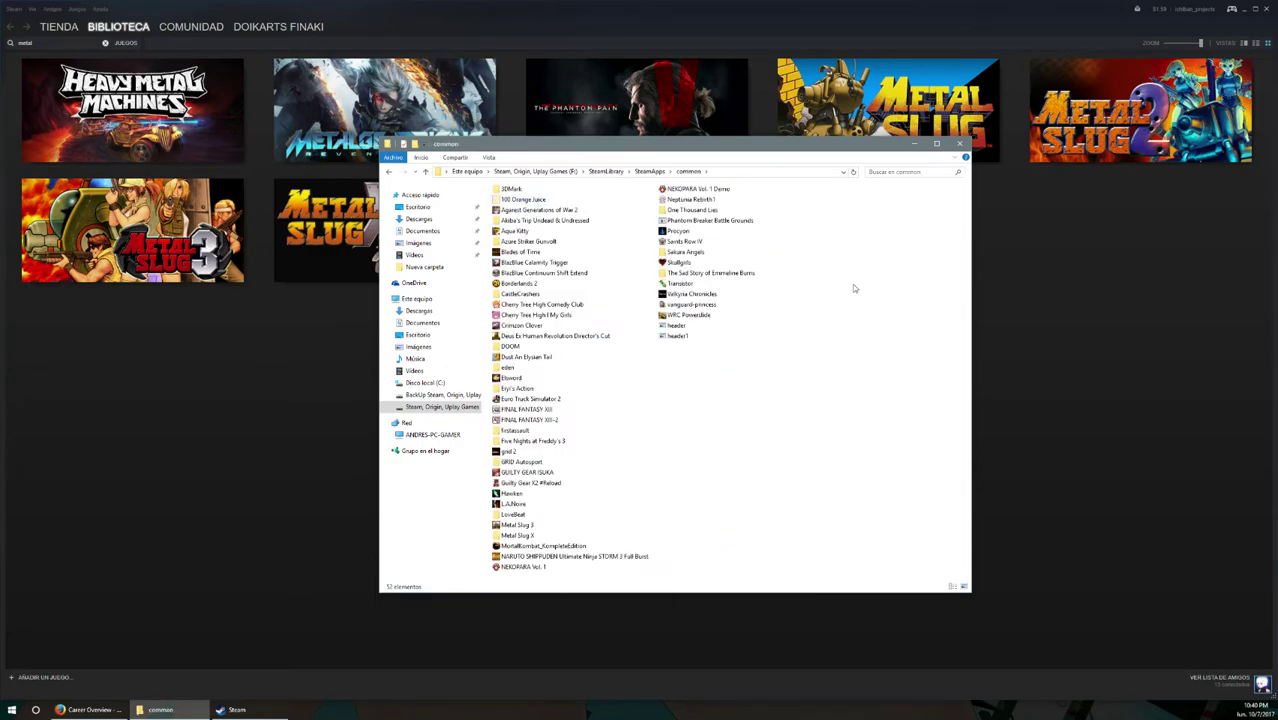
pyautogui.click(209, 451)
pyautogui.moveTo(348, 280)
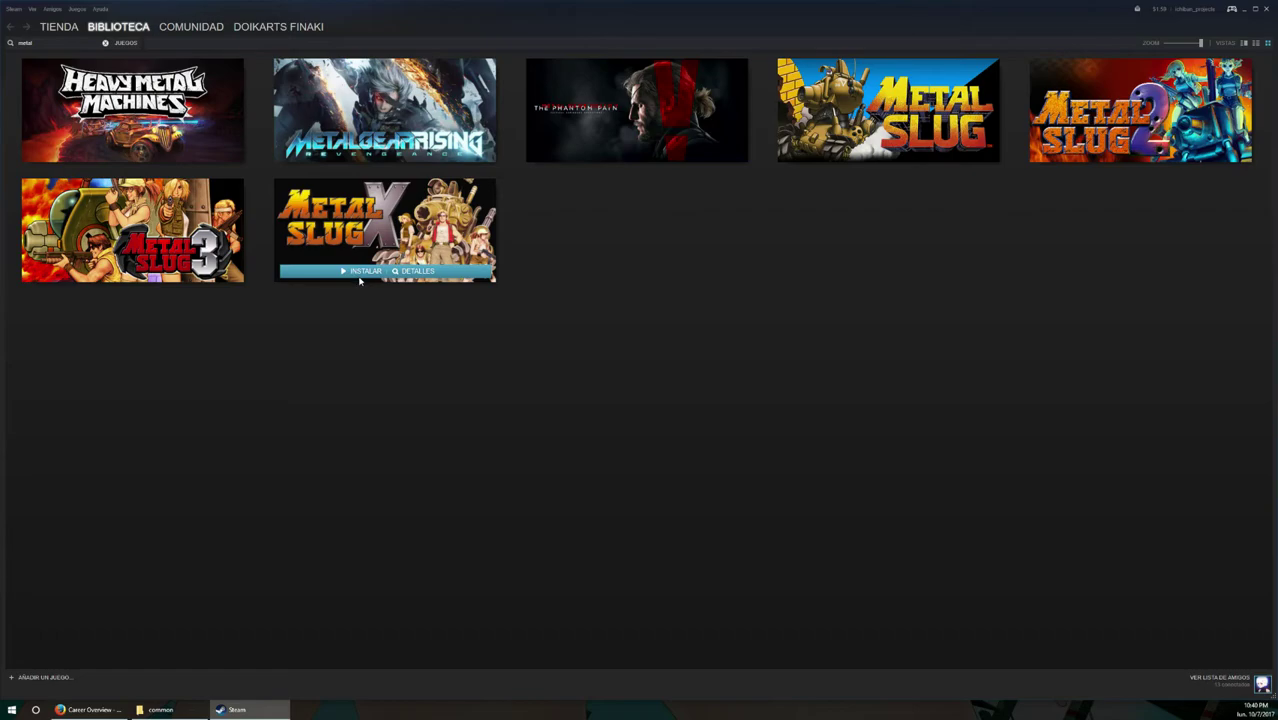
# Install METAL SLUG X to the SteamLibrary location on the F: drive and finish the installation wizard.
pyautogui.click(363, 273)
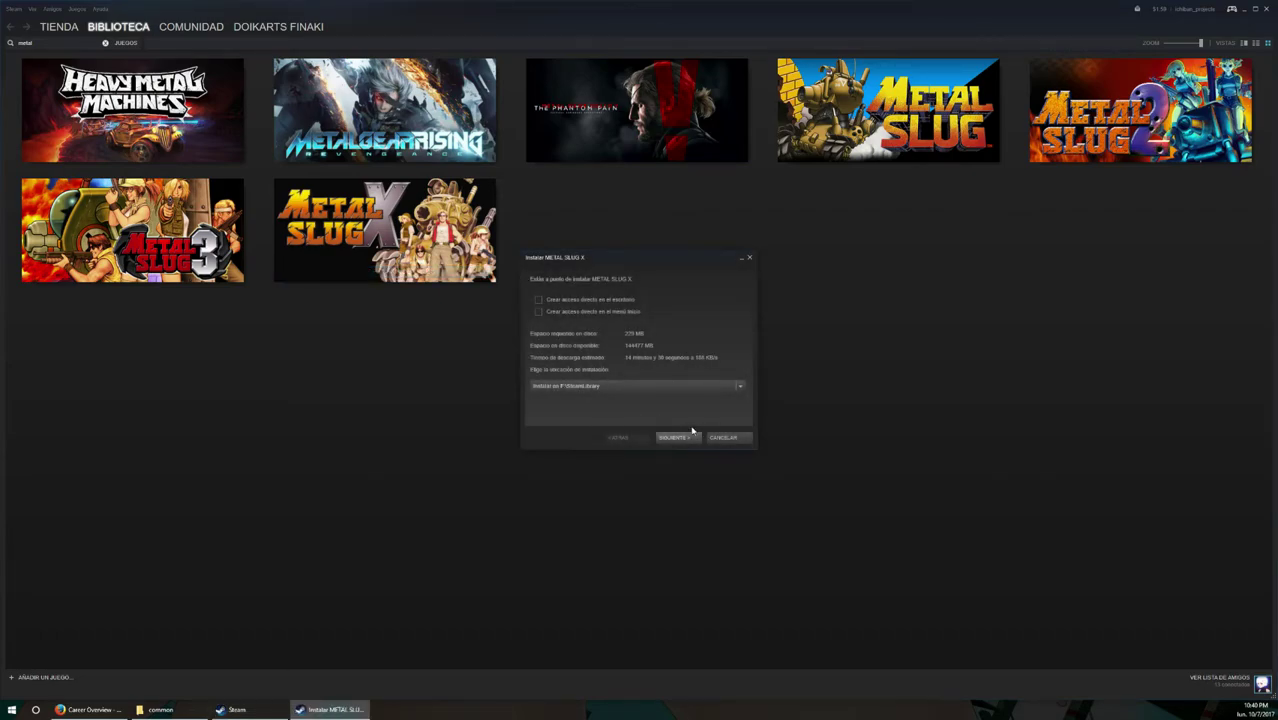
pyautogui.click(160, 709)
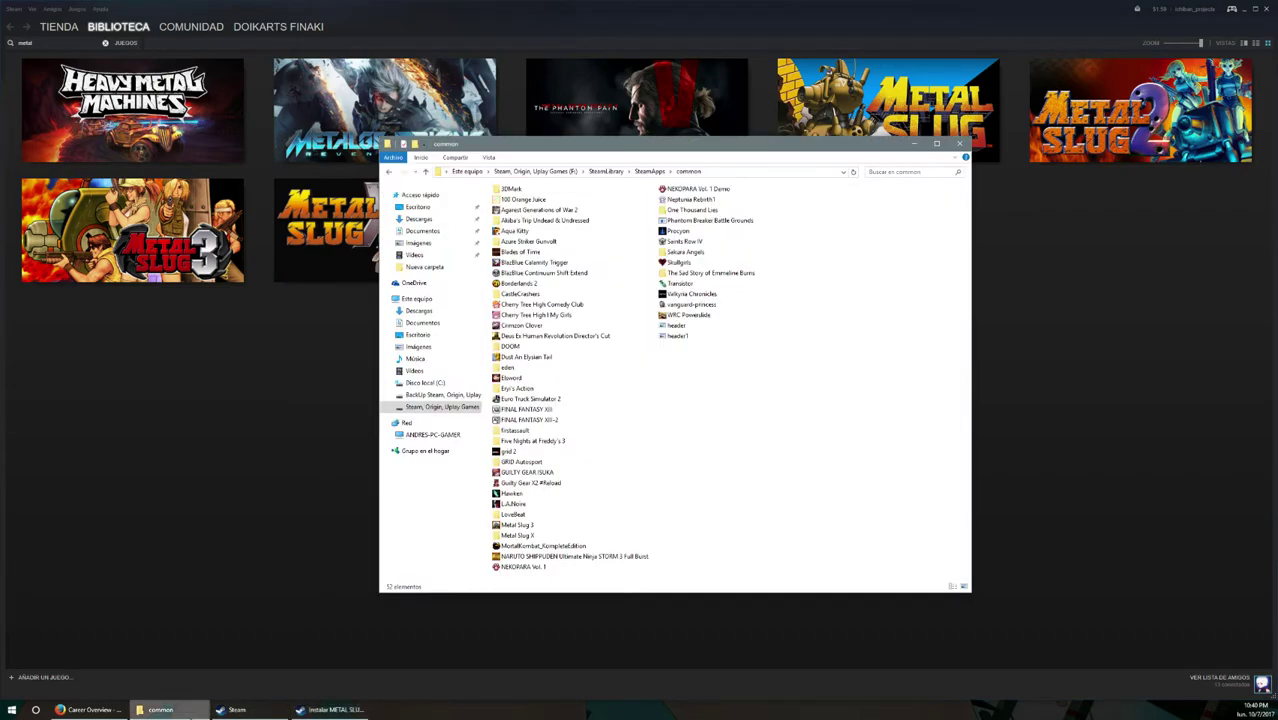
pyautogui.click(330, 709)
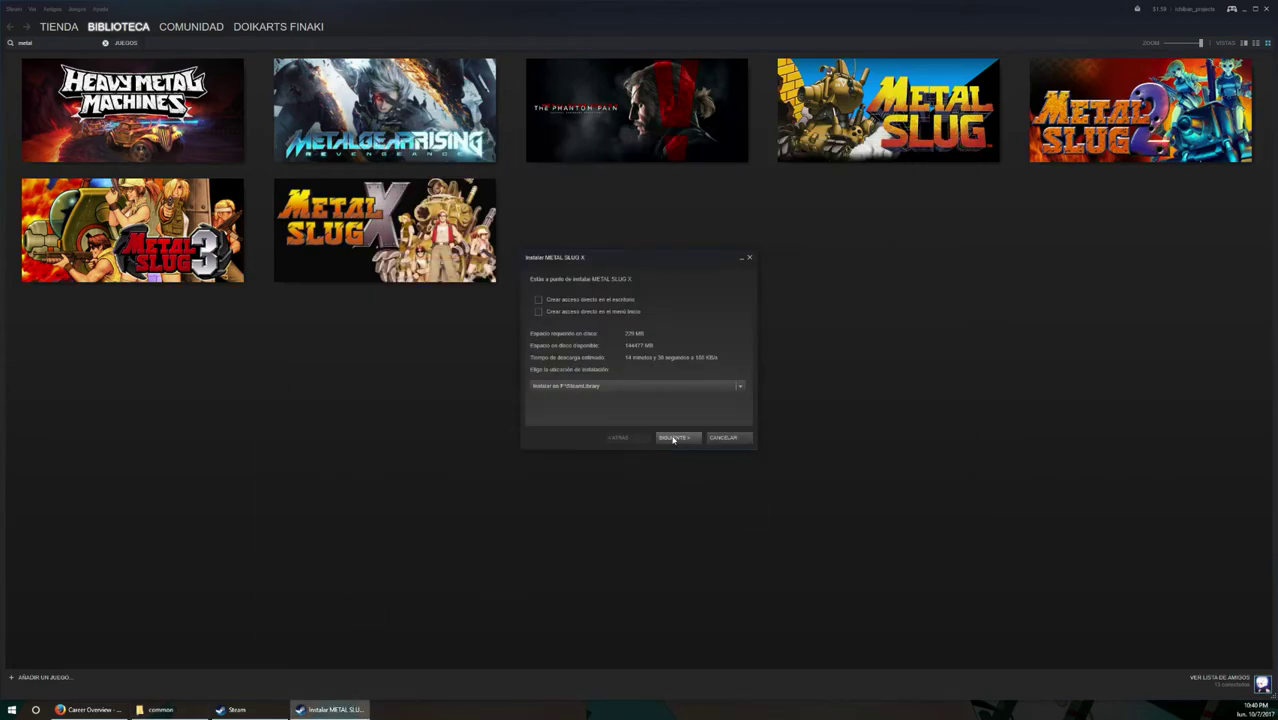
pyautogui.click(673, 438)
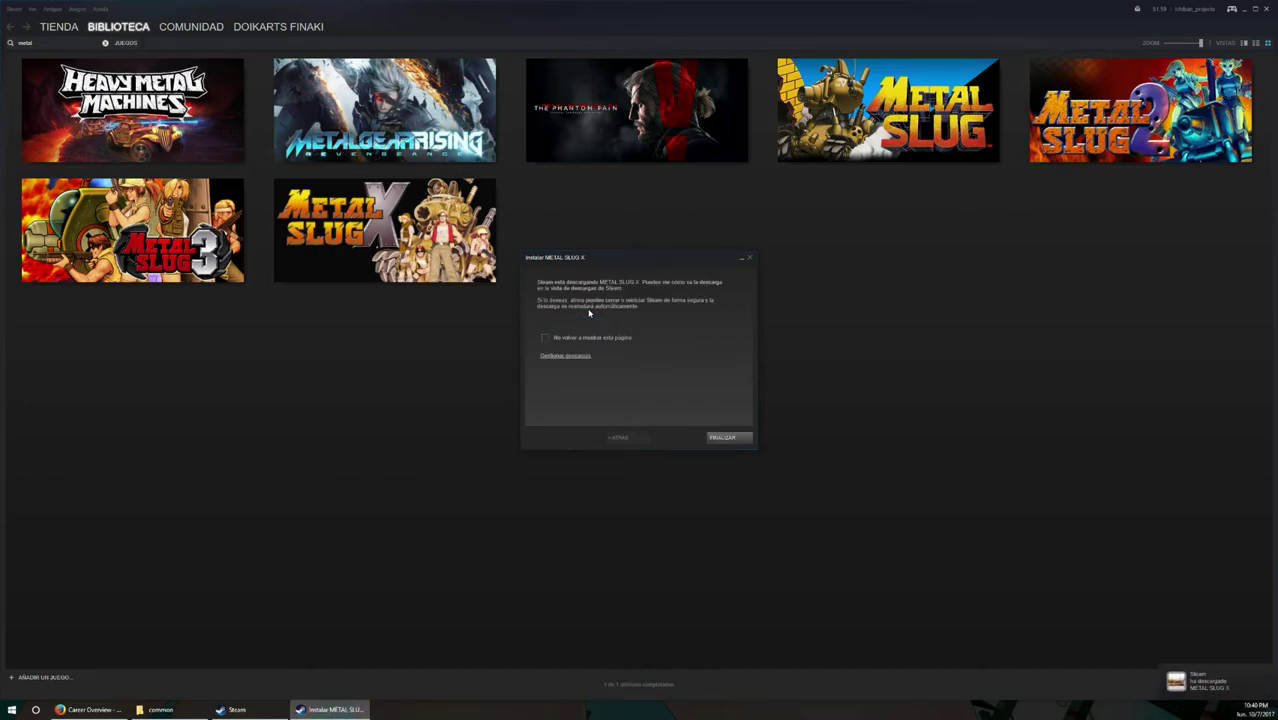
pyautogui.click(729, 440)
# Open the Steam downloads page and clear METAL SLUG X from the completed items.
pyautogui.moveTo(378, 250)
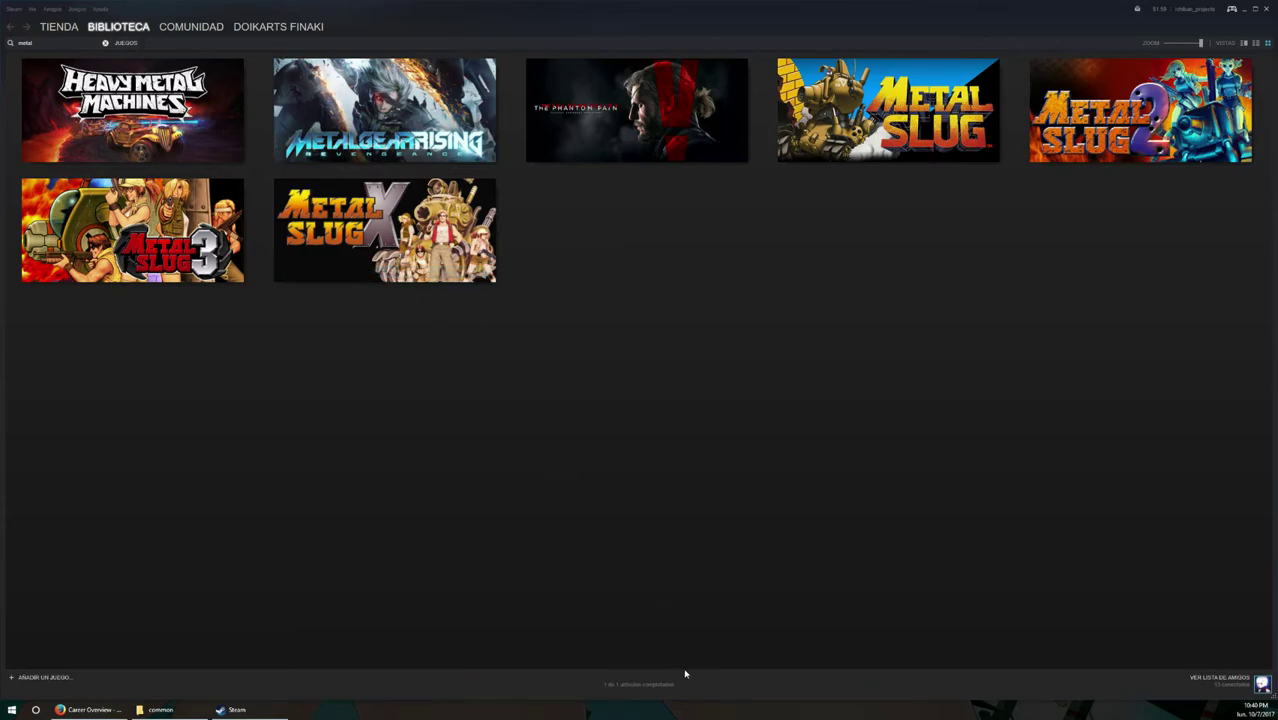
pyautogui.click(632, 688)
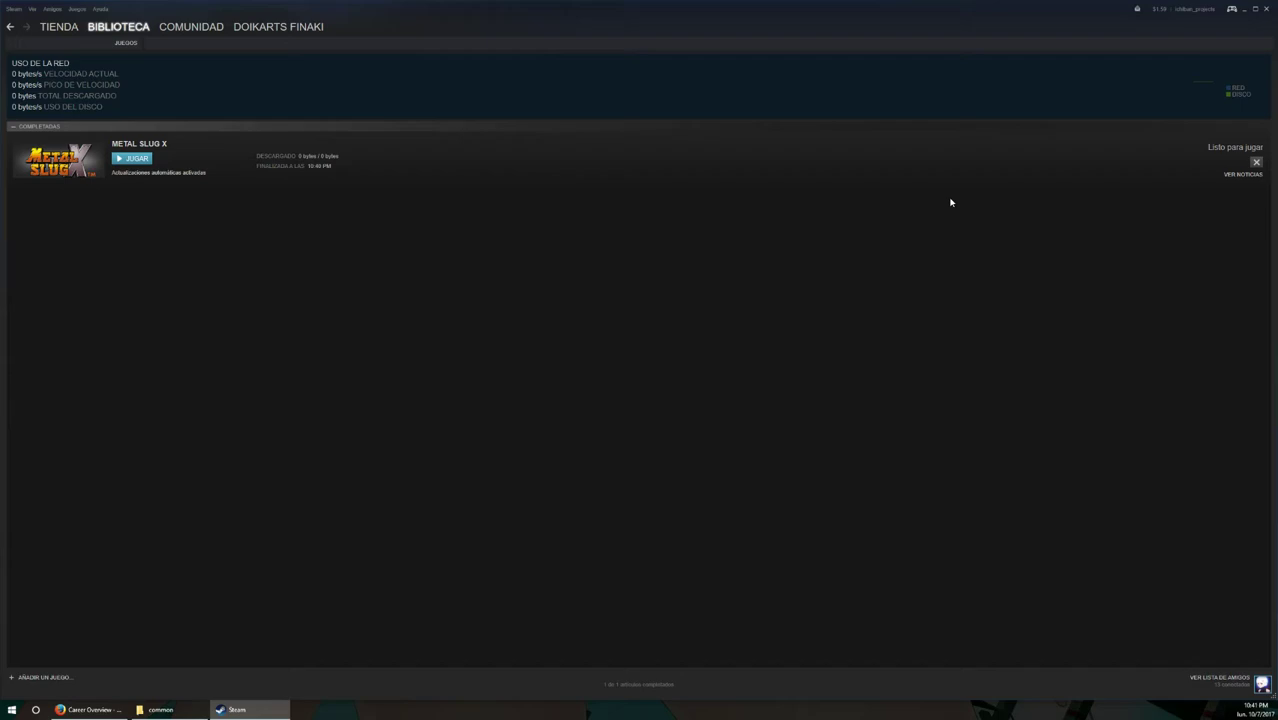
pyautogui.click(1257, 162)
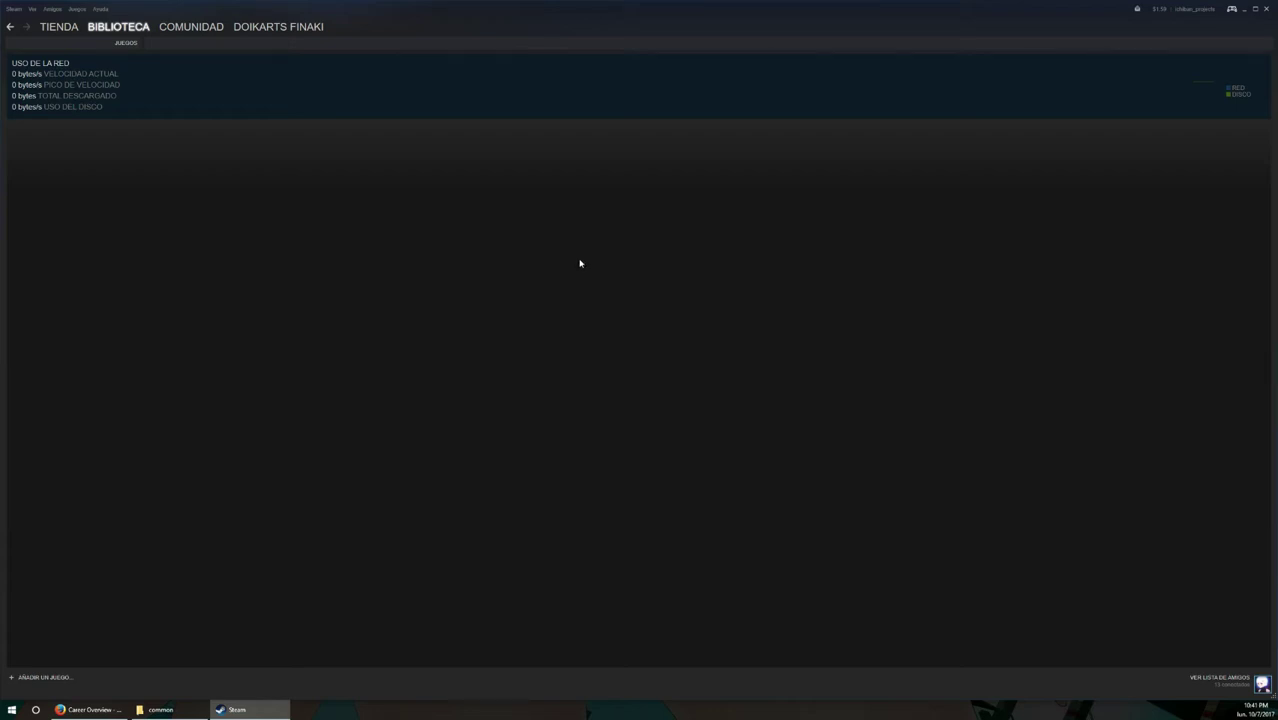
# Open the account's own Steam profile page to show its artwork showcase.
pyautogui.moveTo(280, 28)
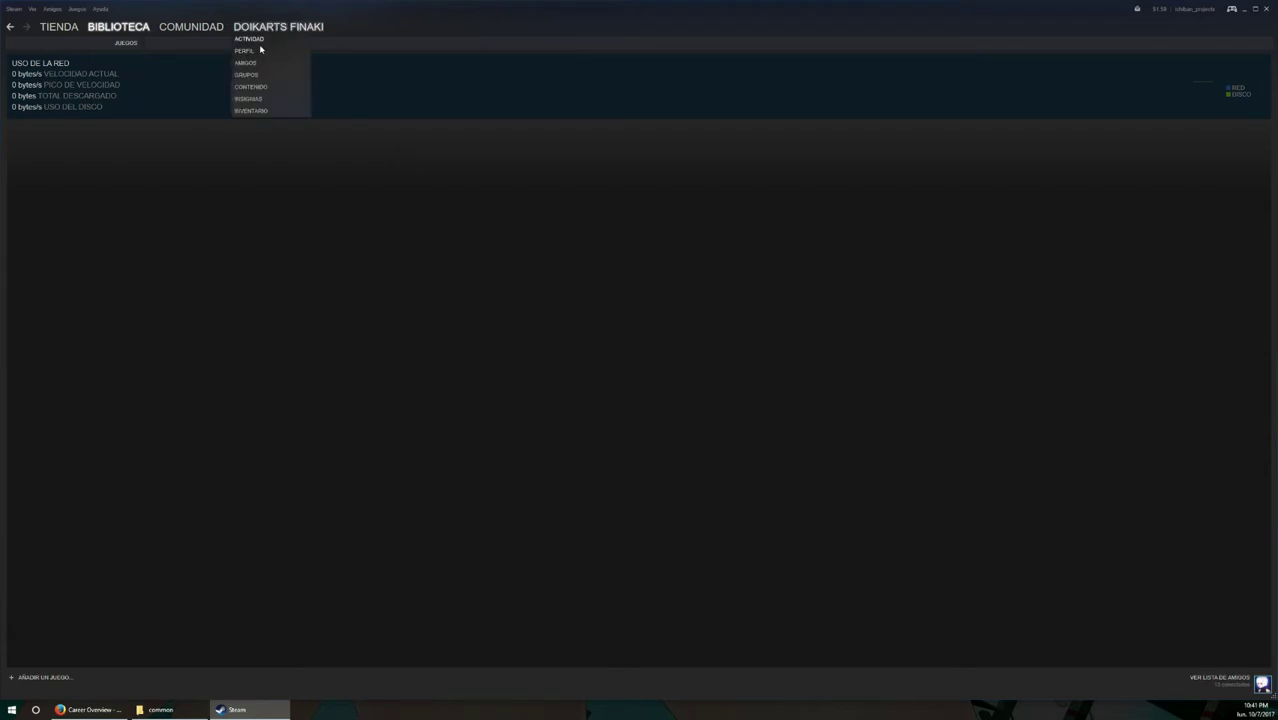
pyautogui.click(245, 51)
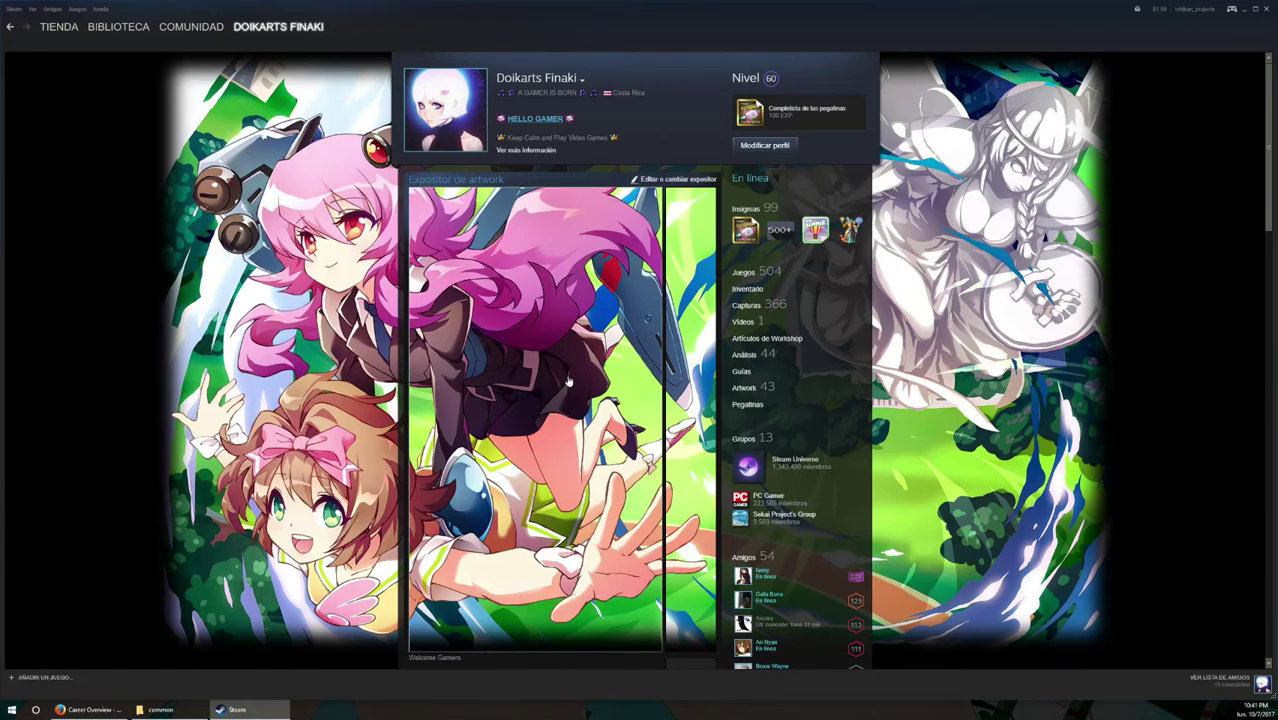
# Switch to Firefox, search Google for "Steam profile" in a new tab, and open the Steam Background Cropper site.
pyautogui.click(89, 709)
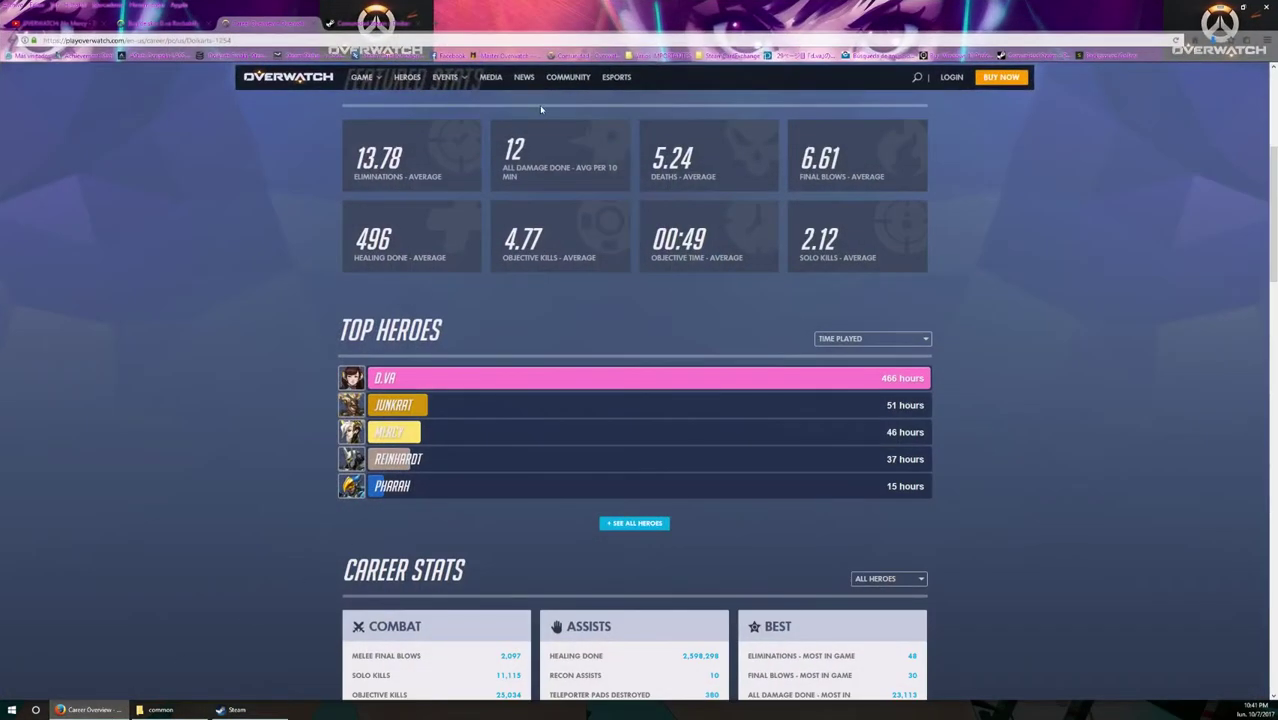
pyautogui.scroll(4, 517, 187)
pyautogui.hotkey('ctrl', 't')
pyautogui.click(328, 253)
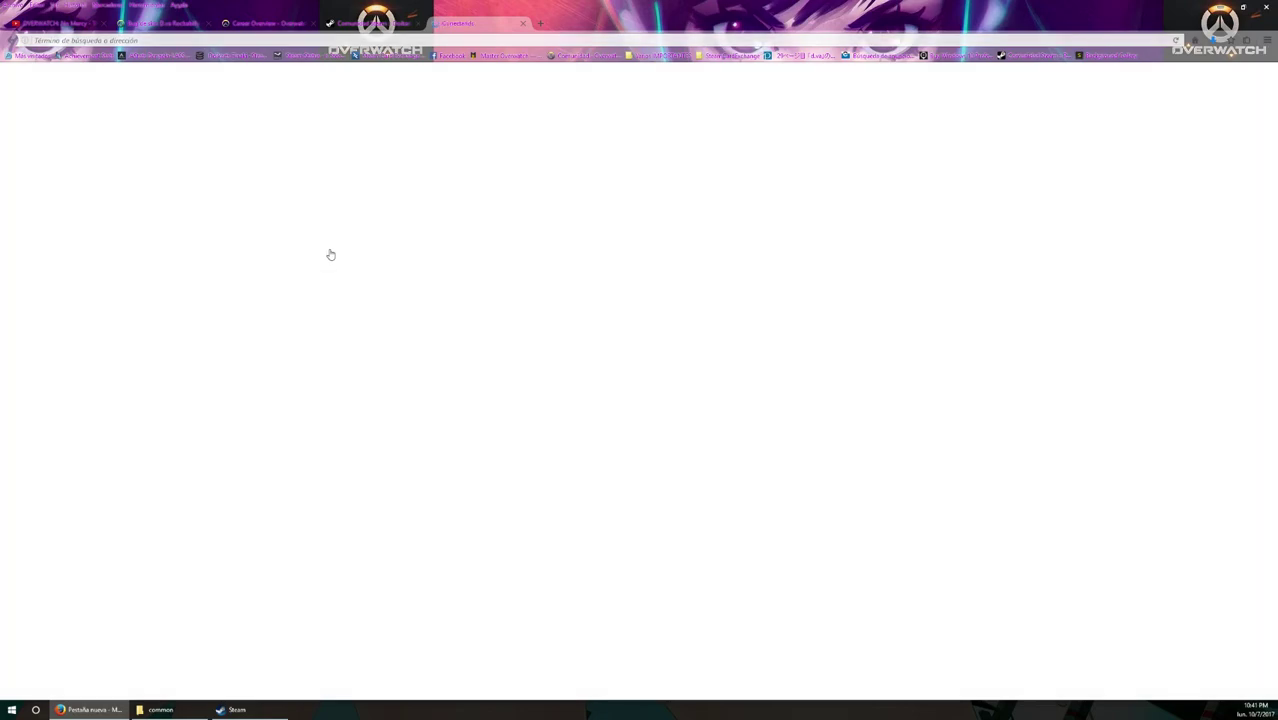
pyautogui.write('St')
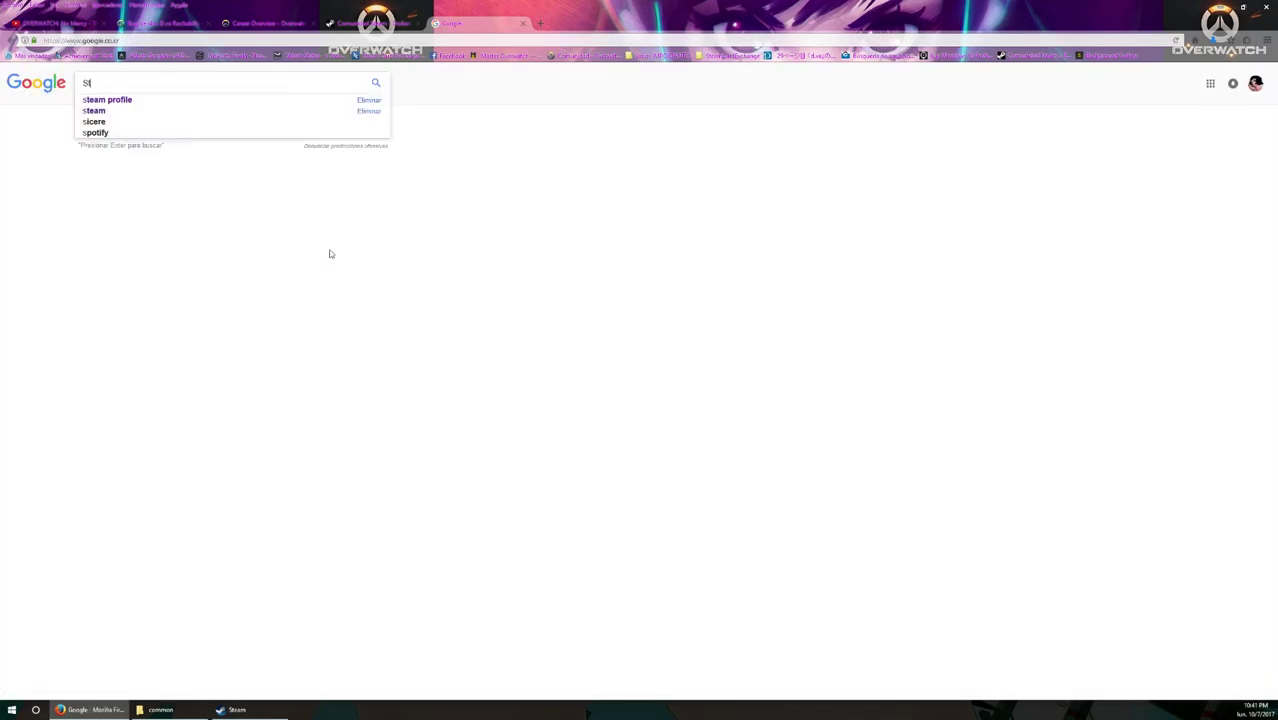
pyautogui.write('eam profile')
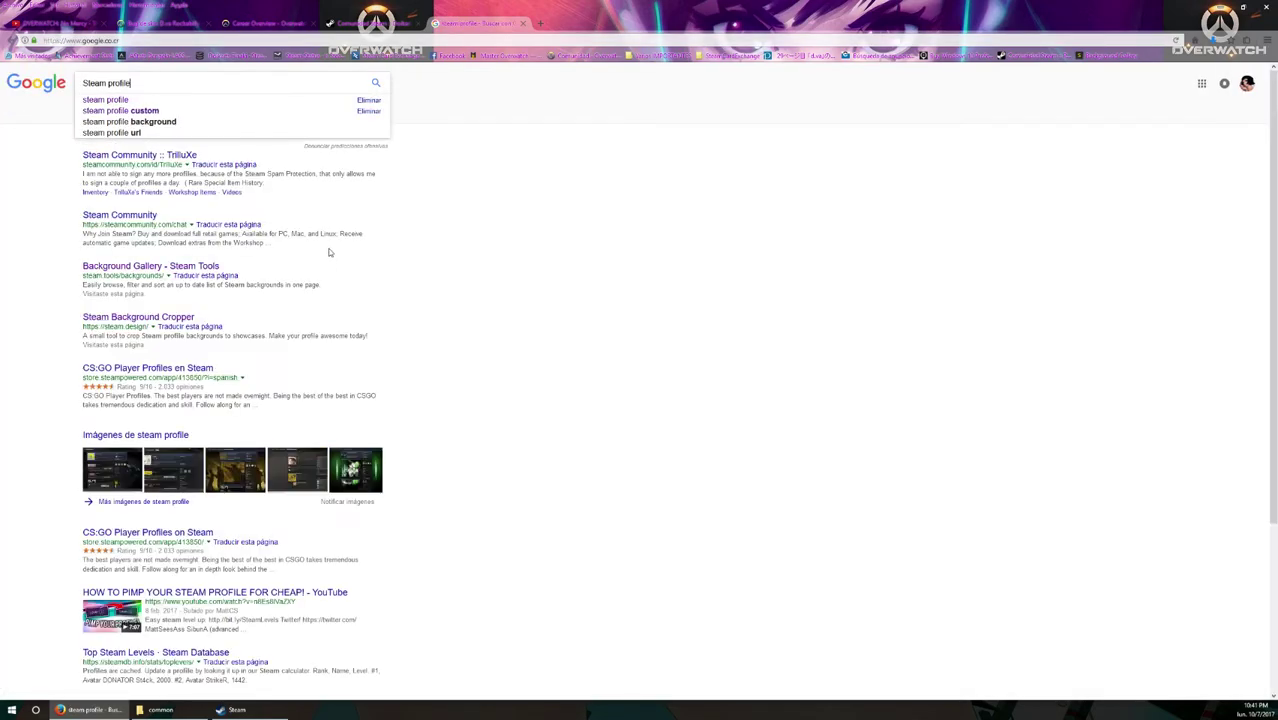
pyautogui.press('Return')
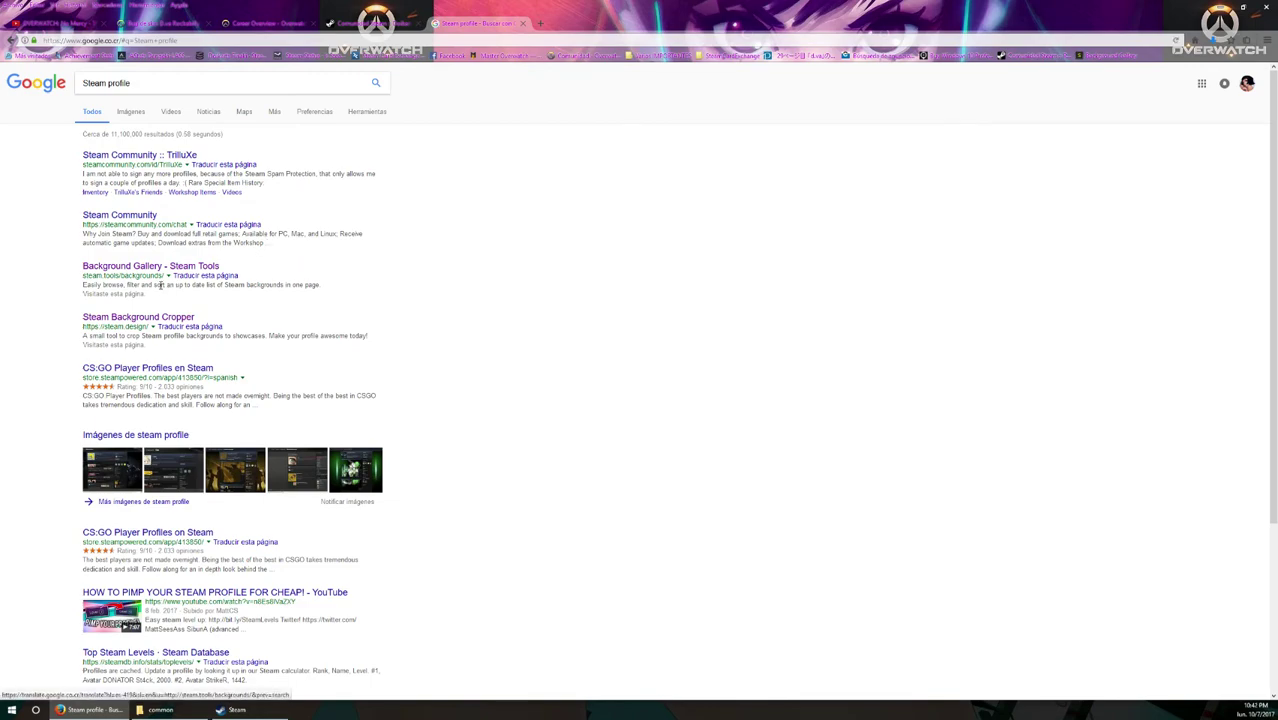
pyautogui.click(163, 318)
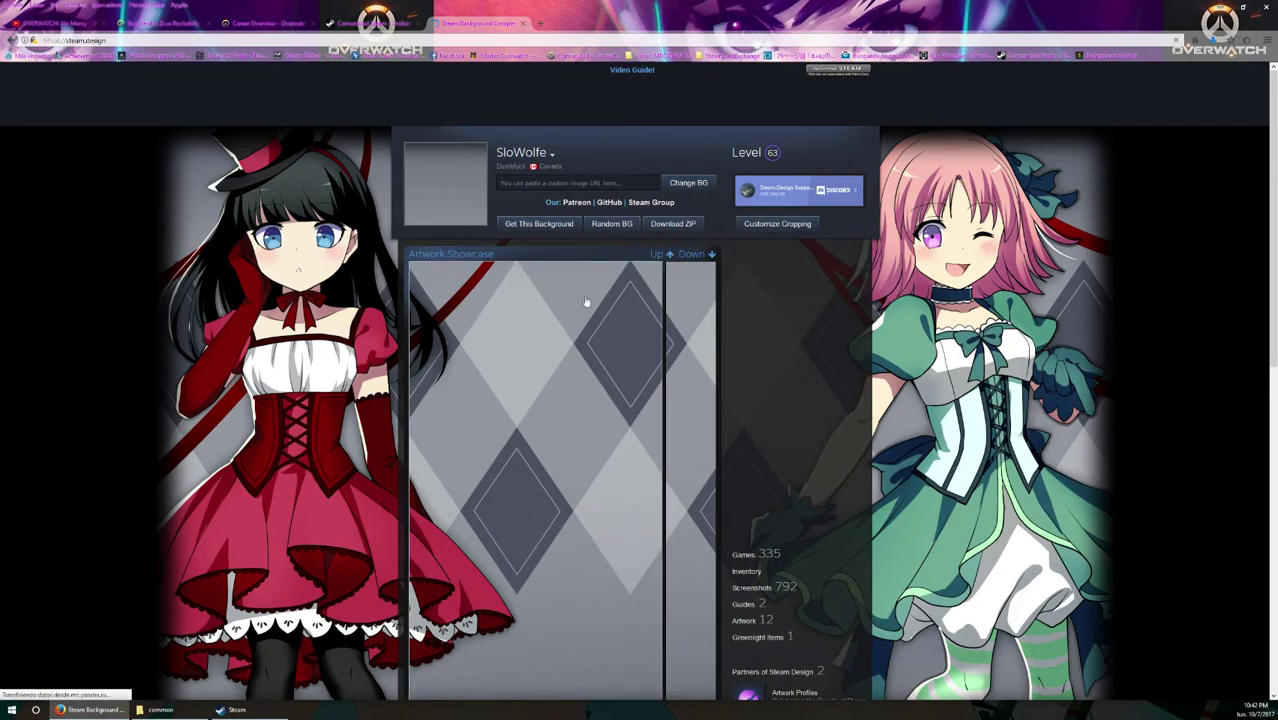
# Download the cropped artwork of the displayed background as steam.design.zip, saving the file to disk.
pyautogui.scroll(-2, 447, 336)
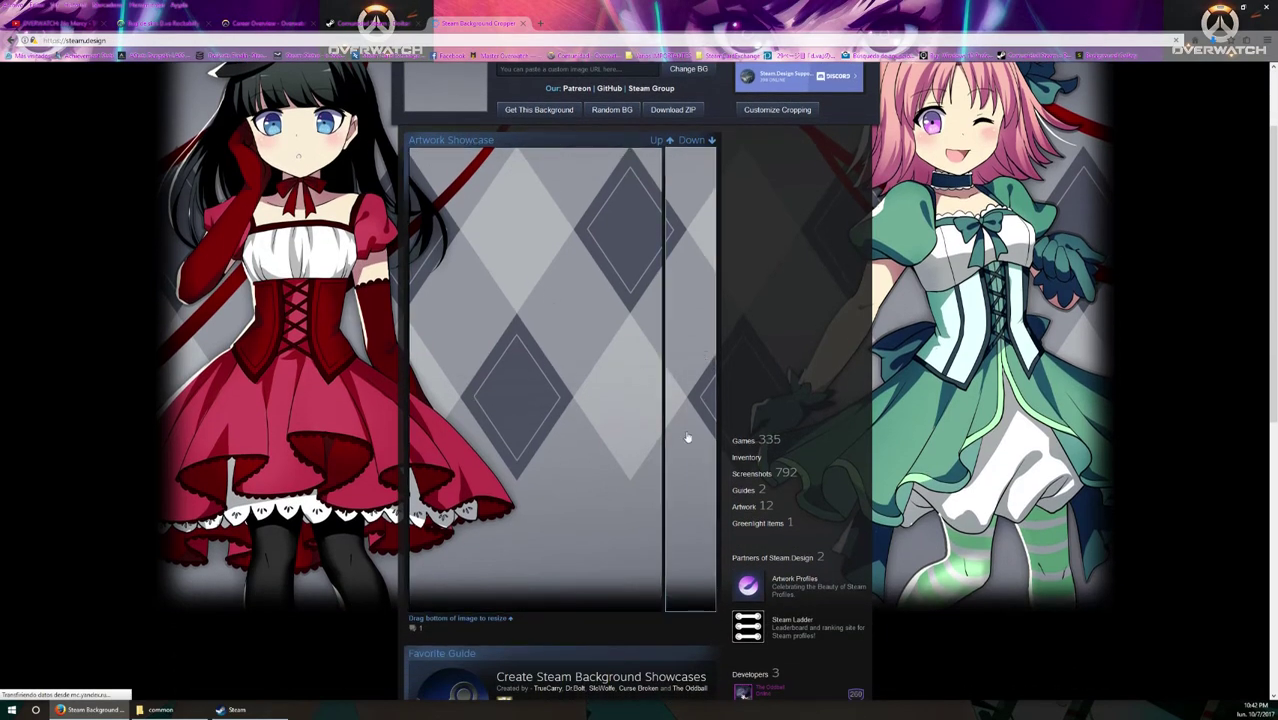
pyautogui.scroll(2, 570, 468)
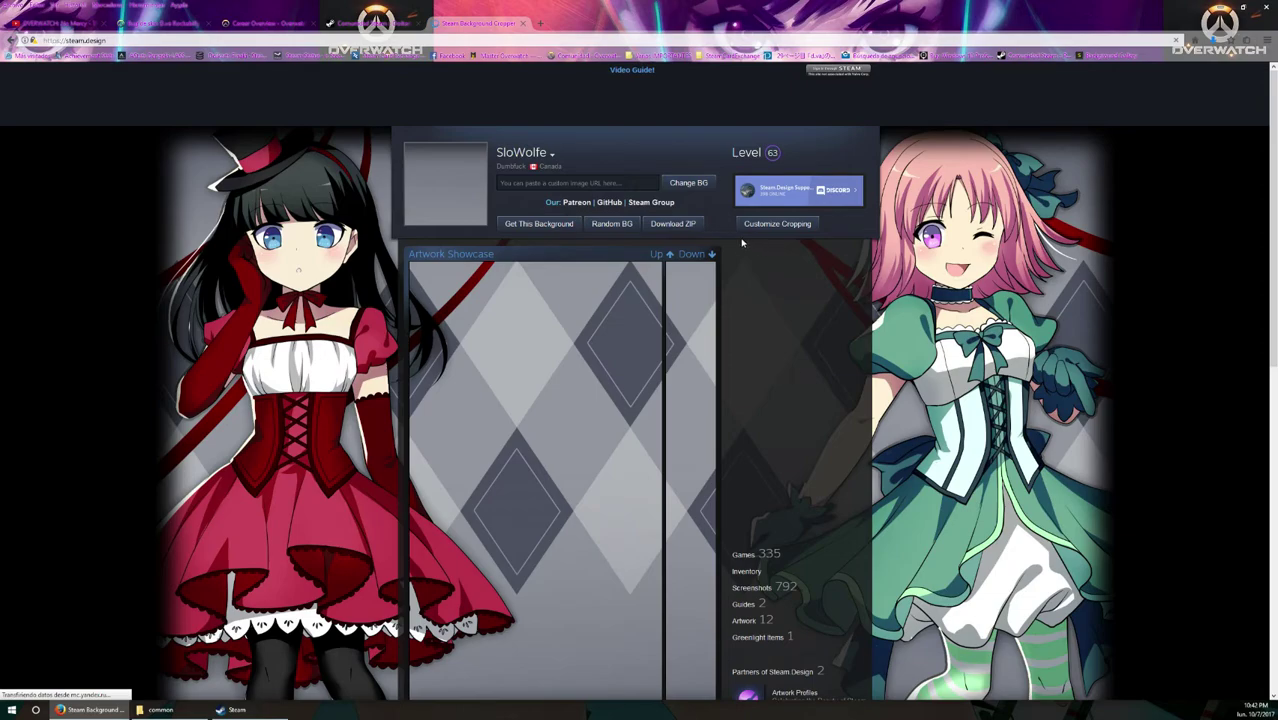
pyautogui.click(672, 226)
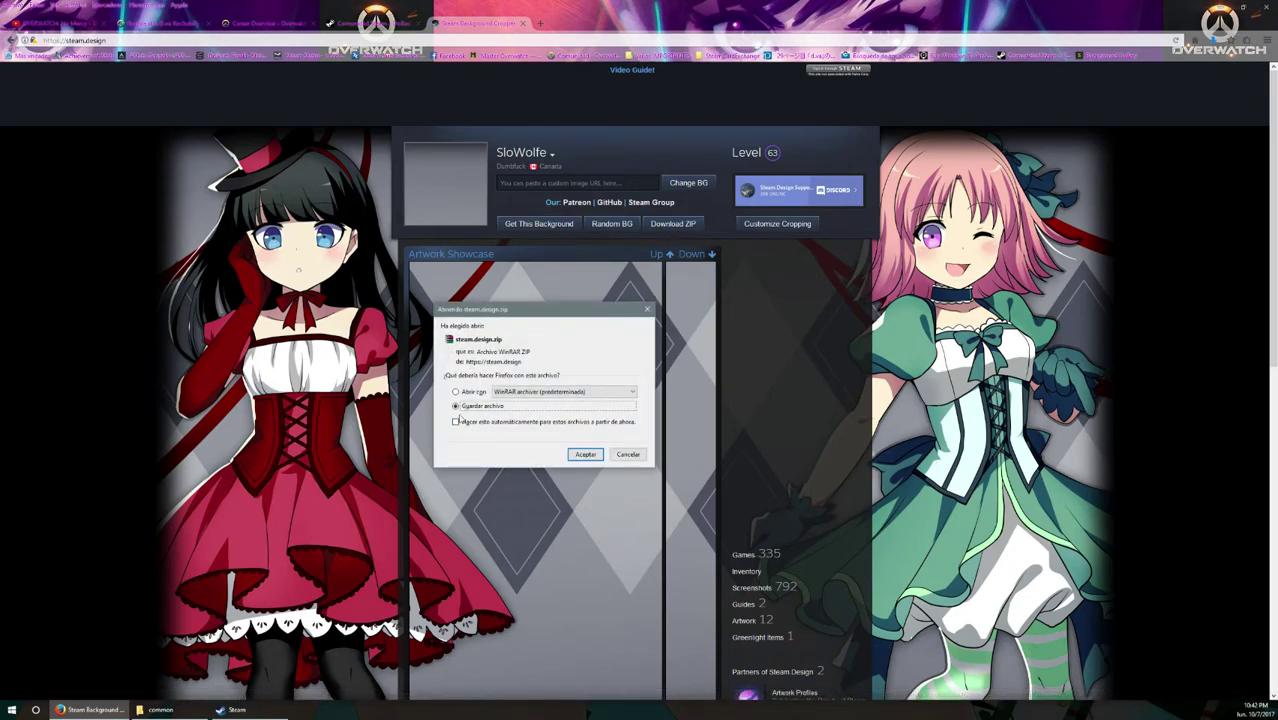
pyautogui.click(585, 454)
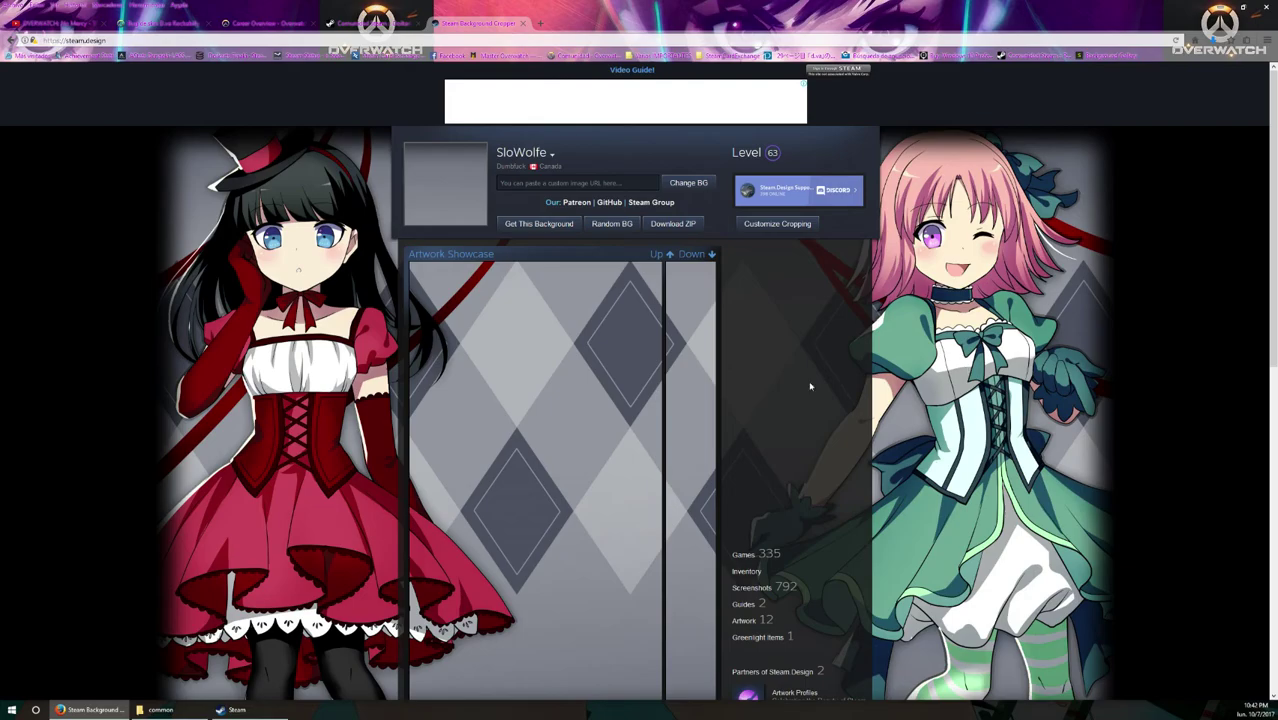
# Switch to Steam and, while editing the own profile, choose the Costume Party background with the black-haired and pink-haired girls.
pyautogui.click(236, 709)
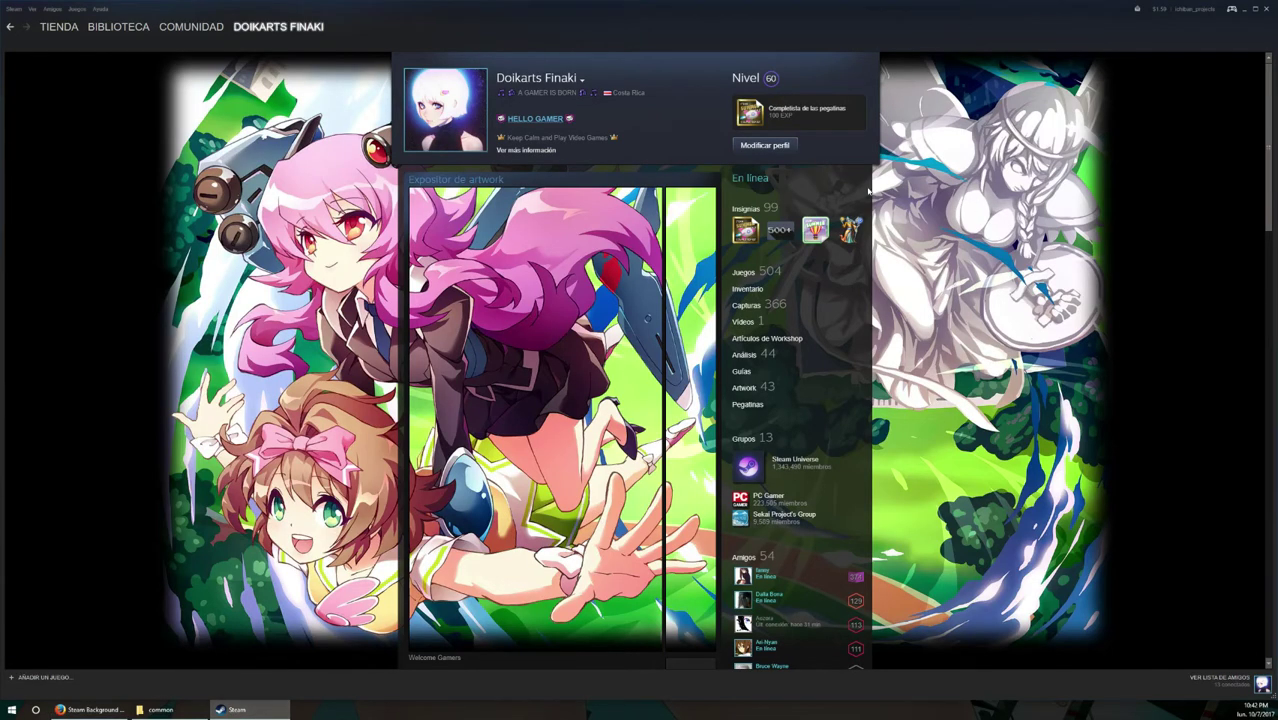
pyautogui.click(775, 144)
pyautogui.scroll(-5, 846, 240)
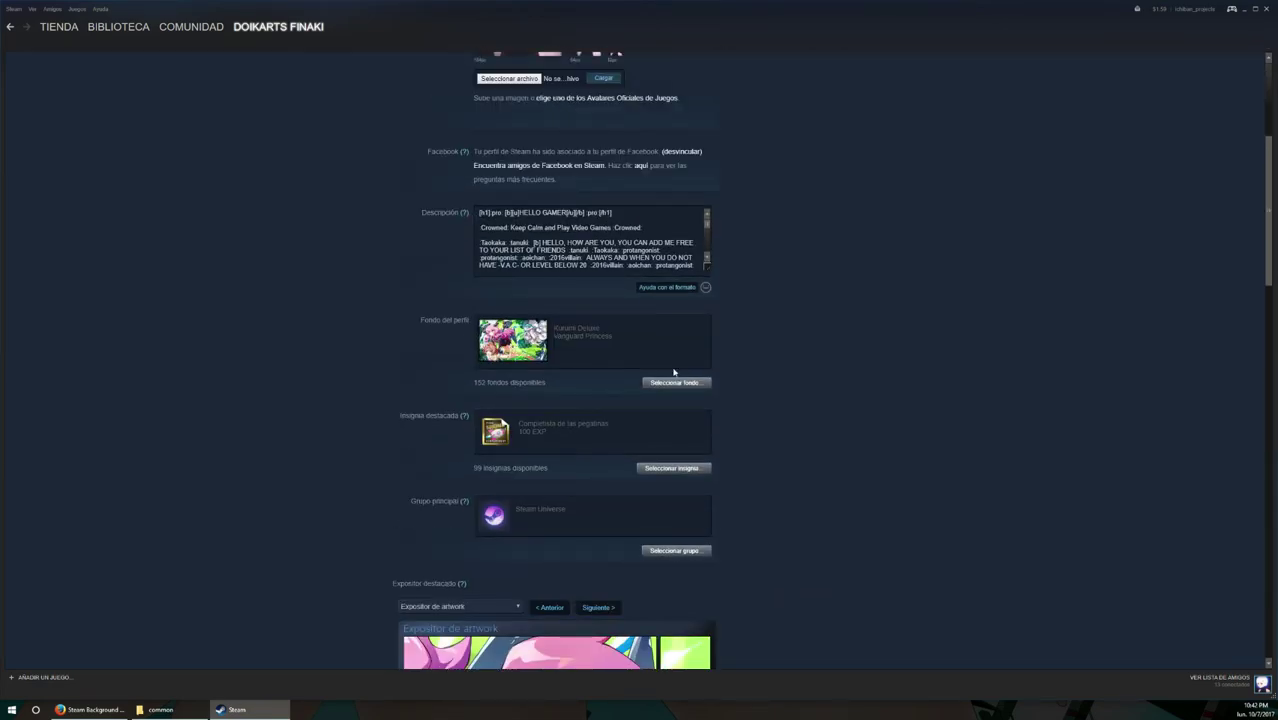
pyautogui.click(656, 383)
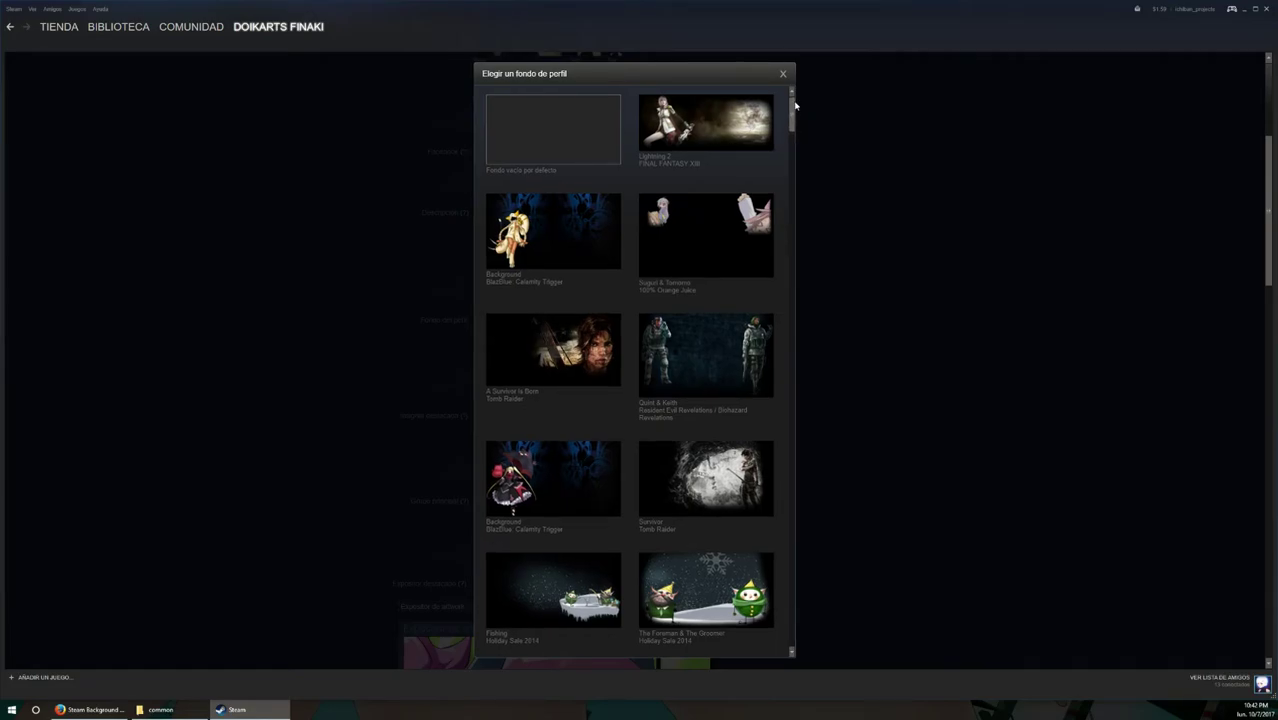
pyautogui.moveTo(791, 108); pyautogui.dragTo(790, 635)
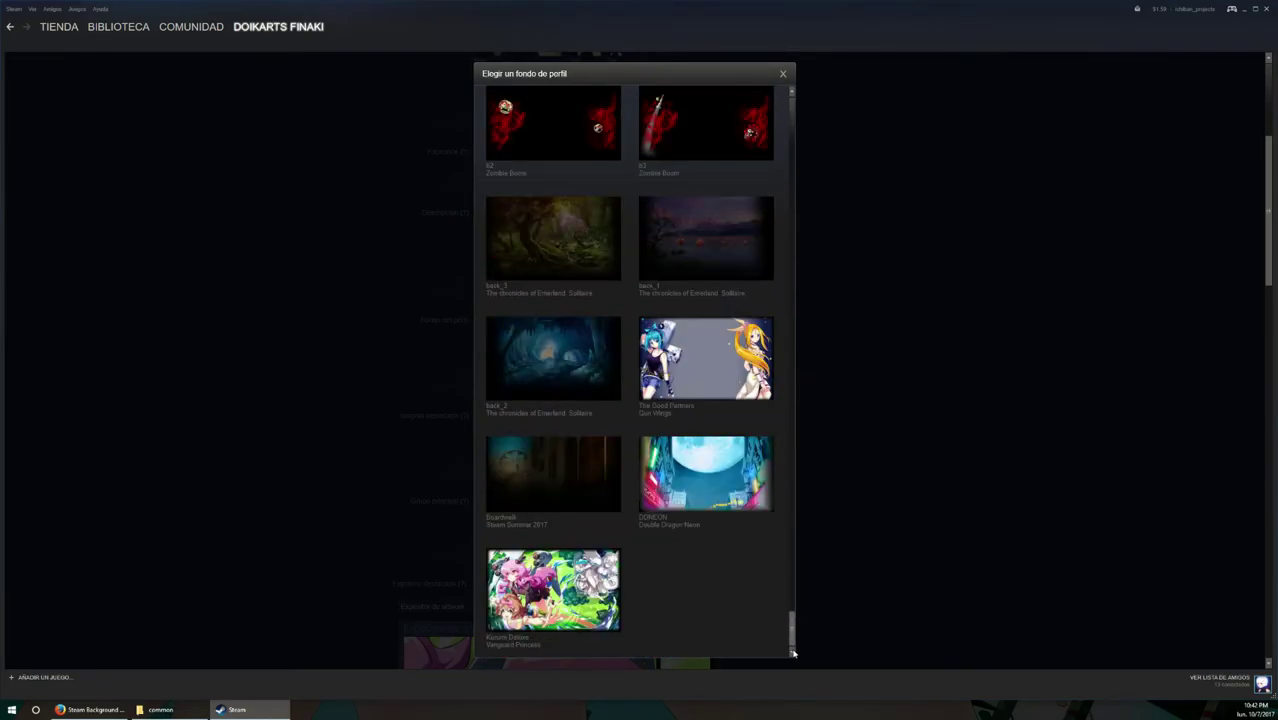
pyautogui.scroll(3, 622, 582)
pyautogui.scroll(5, 623, 584)
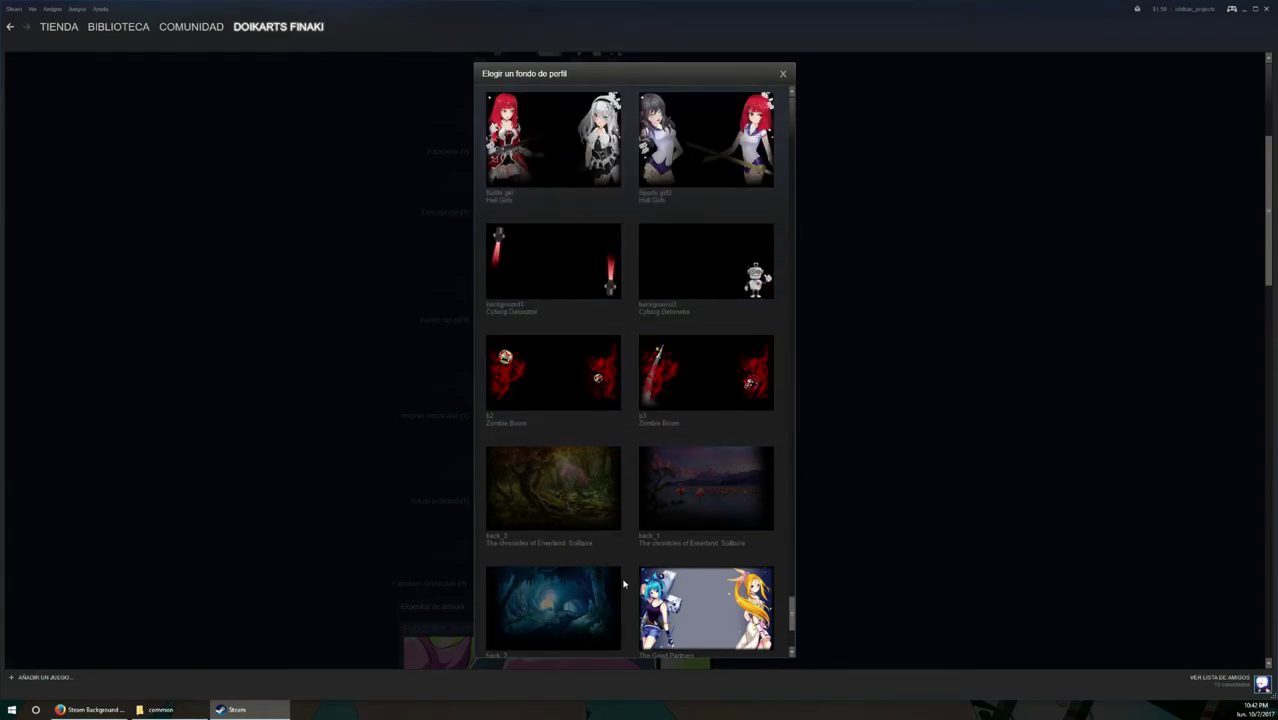
pyautogui.scroll(1, 625, 570)
pyautogui.click(551, 288)
# Save the profile changes and return to the profile page.
pyautogui.scroll(-5, 653, 323)
pyautogui.scroll(-7, 816, 358)
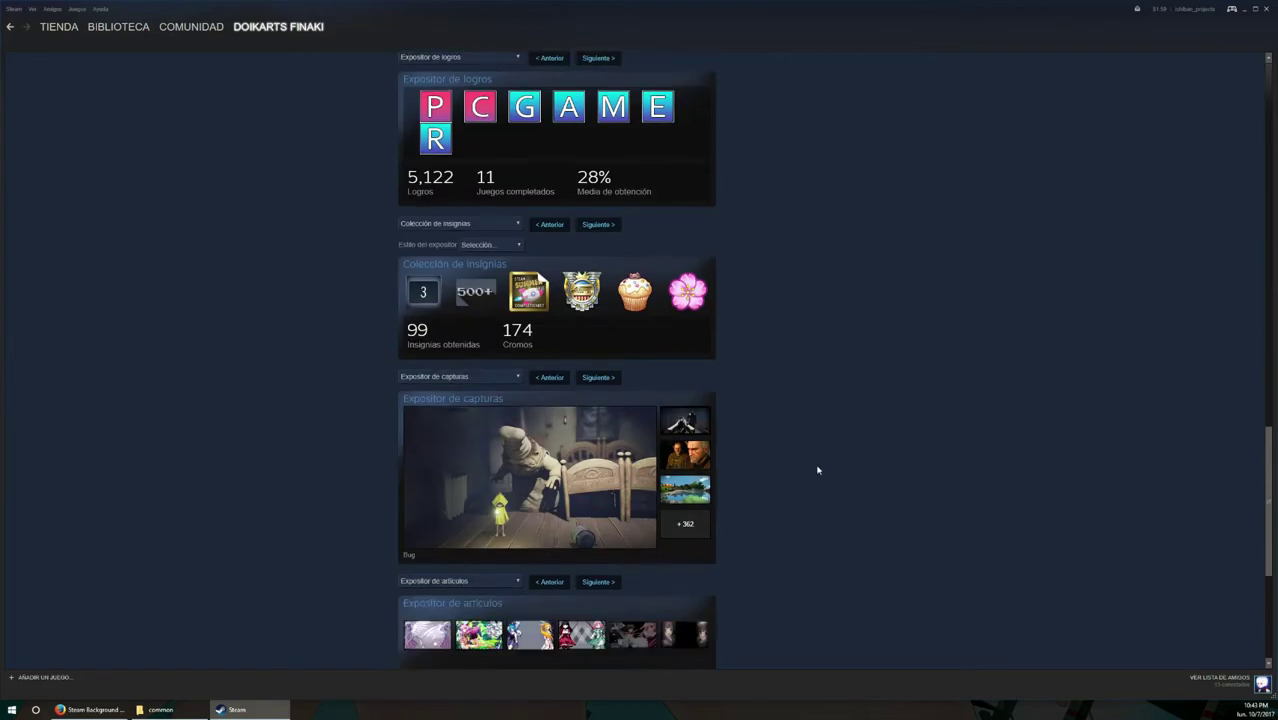
pyautogui.click(669, 551)
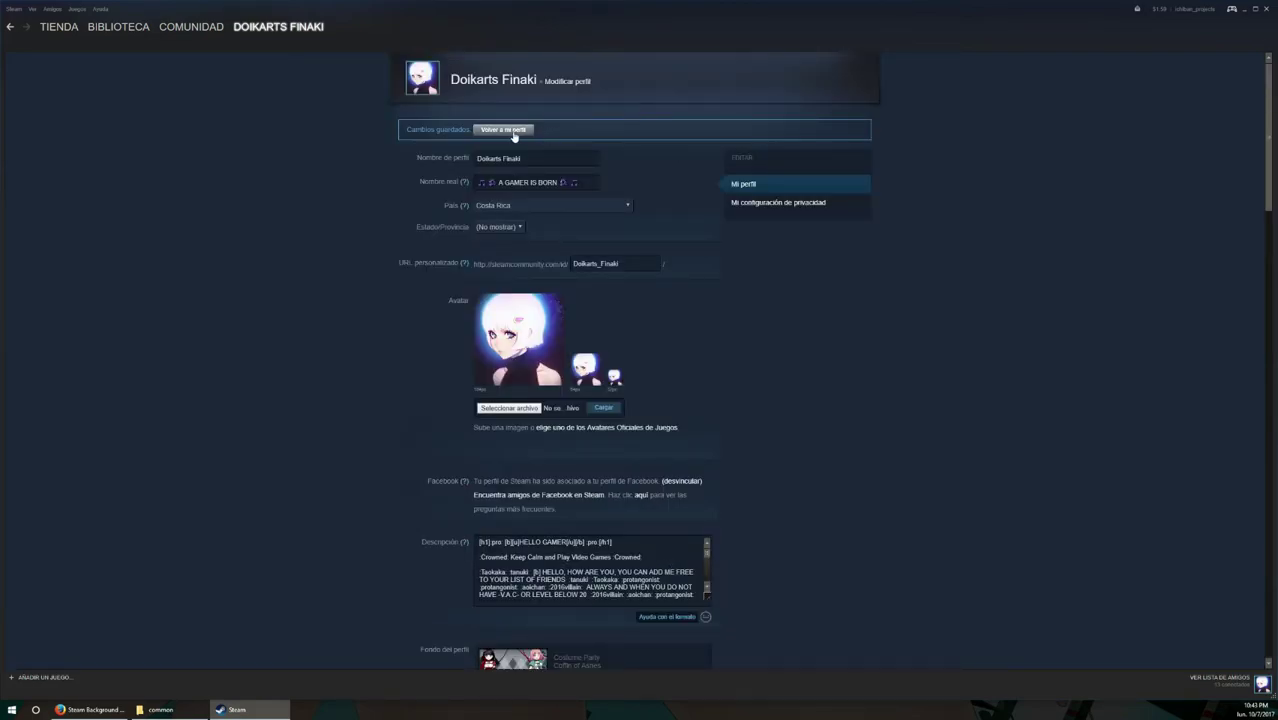
pyautogui.click(513, 133)
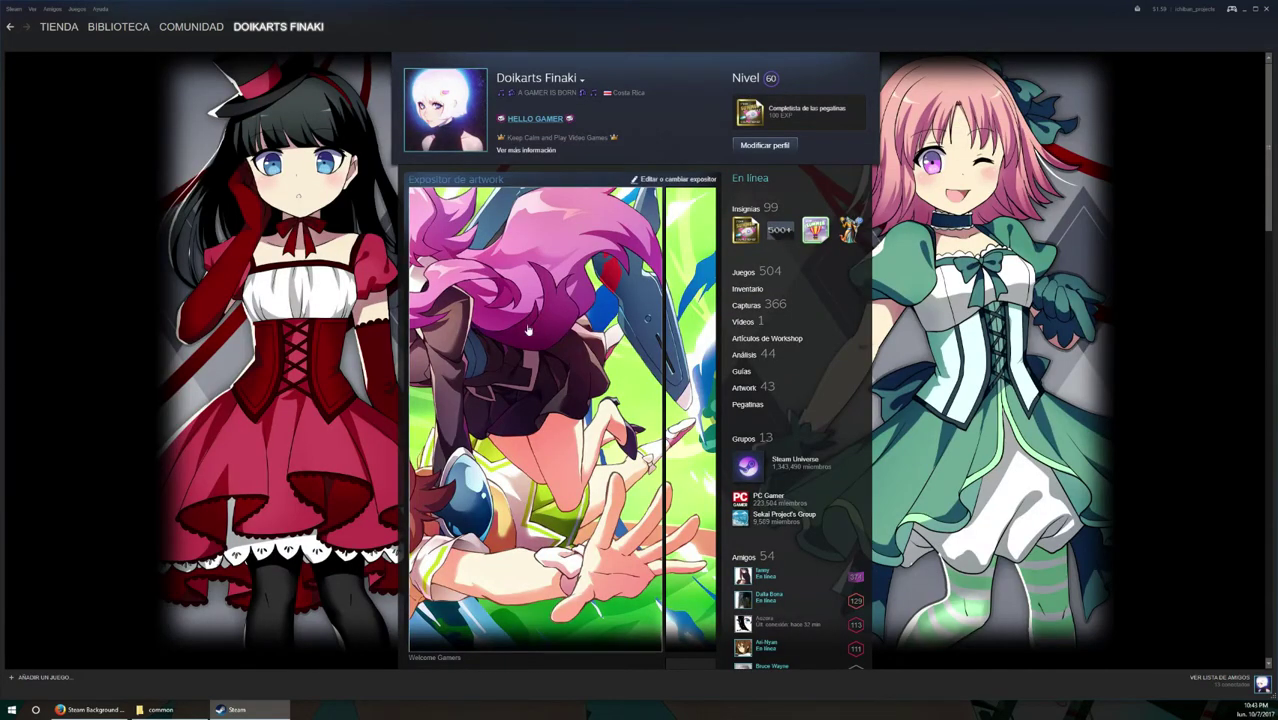